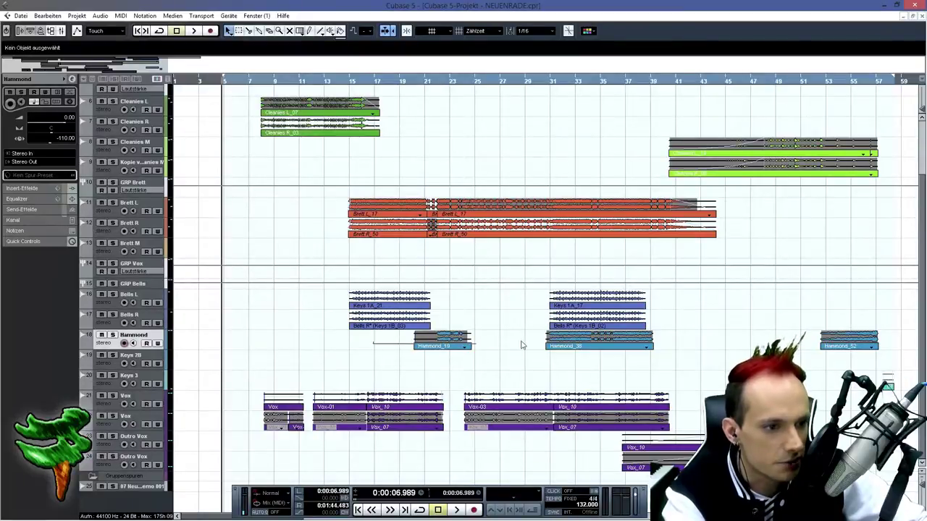
- Solo the GRP Bells group track and play the bells passage starting near bar 15
left_click_drag(521, 345, 611, 346)
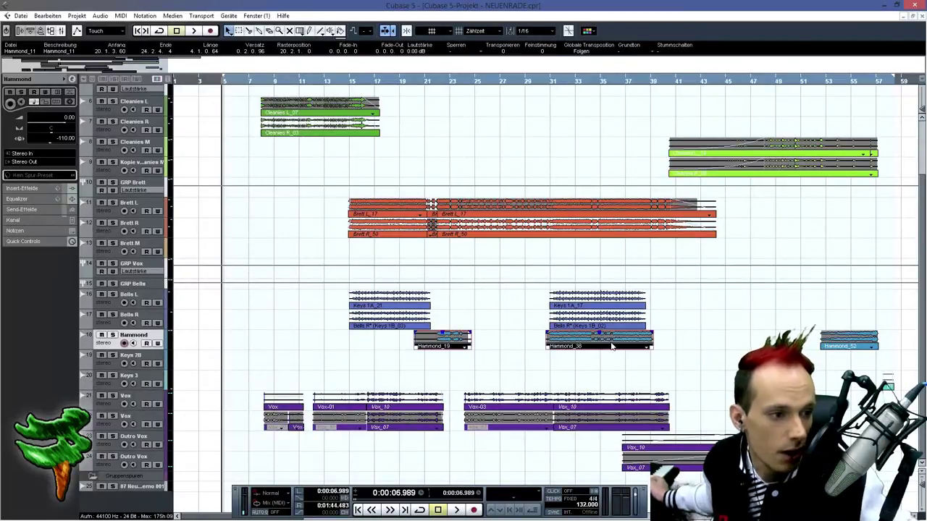
mouse_move(439, 80)
left_mouse_down()
mouse_move(447, 106)
mouse_move(442, 87)
left_mouse_up()
left_click_drag(349, 79, 339, 109)
left_click(112, 284)
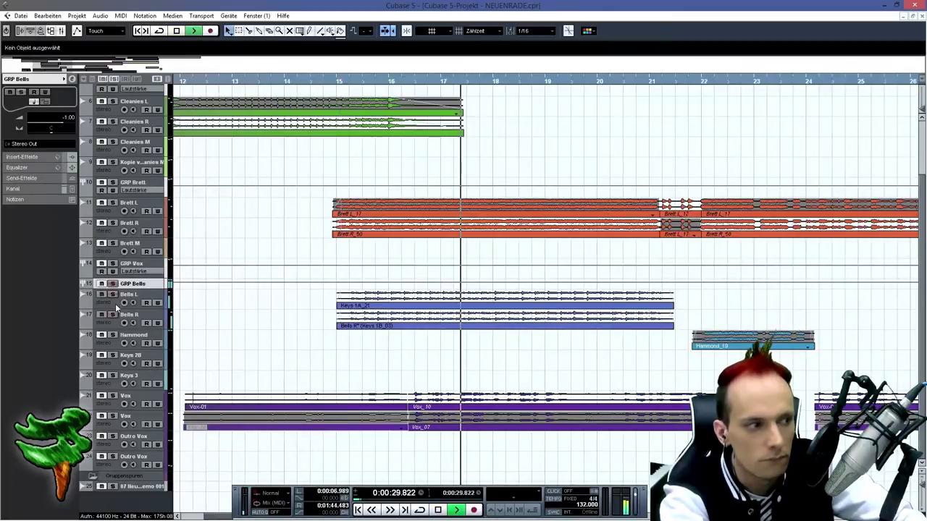
- Show the insert effects of the Bells L track and of the Bells R track
left_click(116, 304)
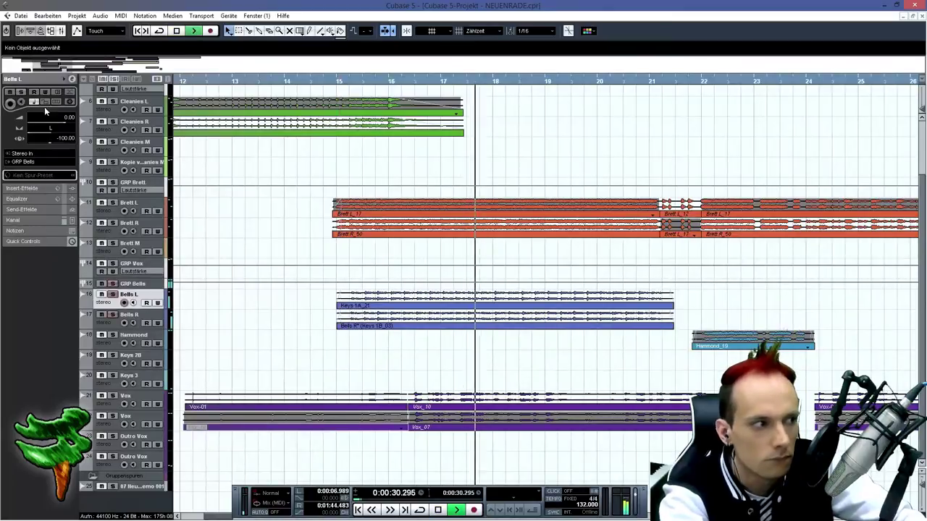
left_click(20, 189)
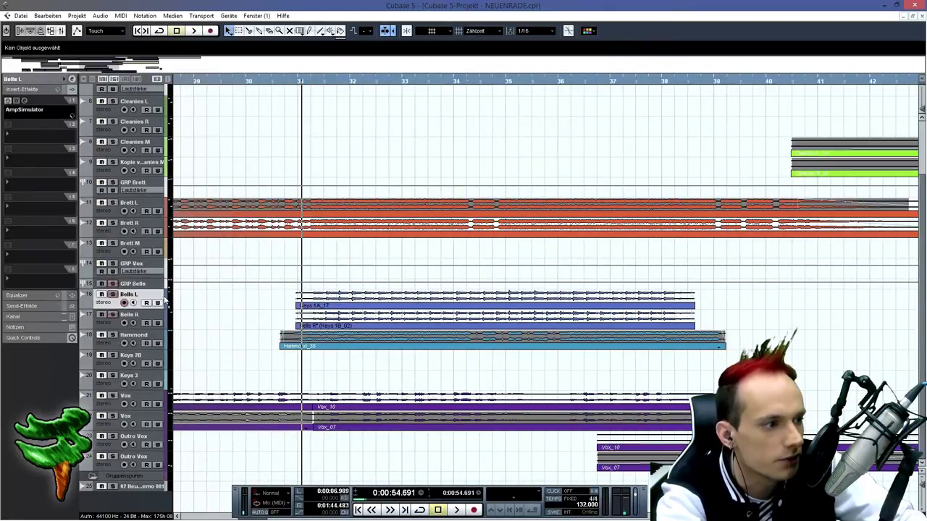
left_click(141, 317)
left_click(9, 102)
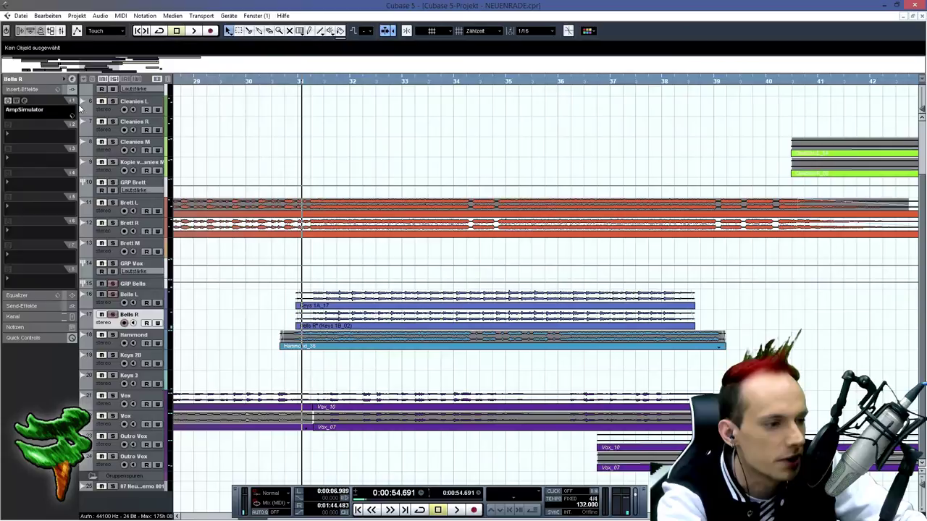
- Play the soloed bells from just before bar 31 and stop playback a few bars on
left_click(293, 83)
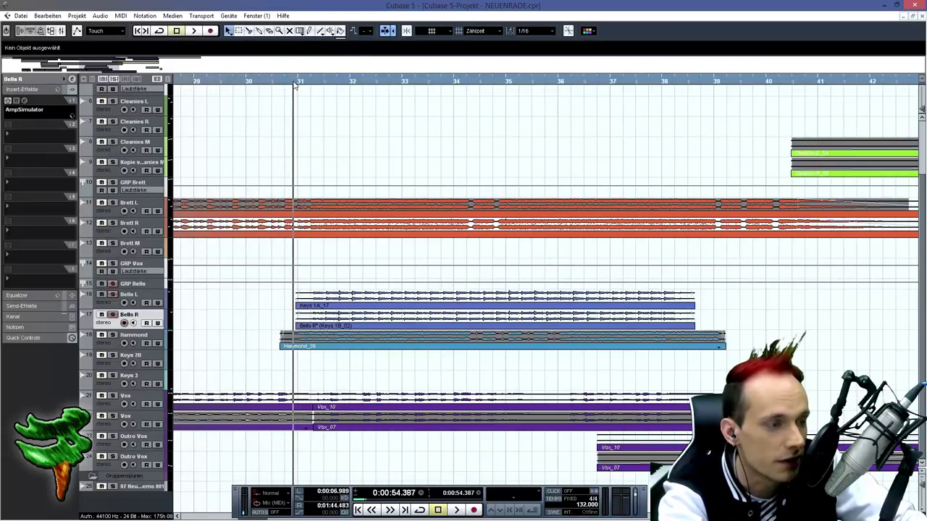
key("space")
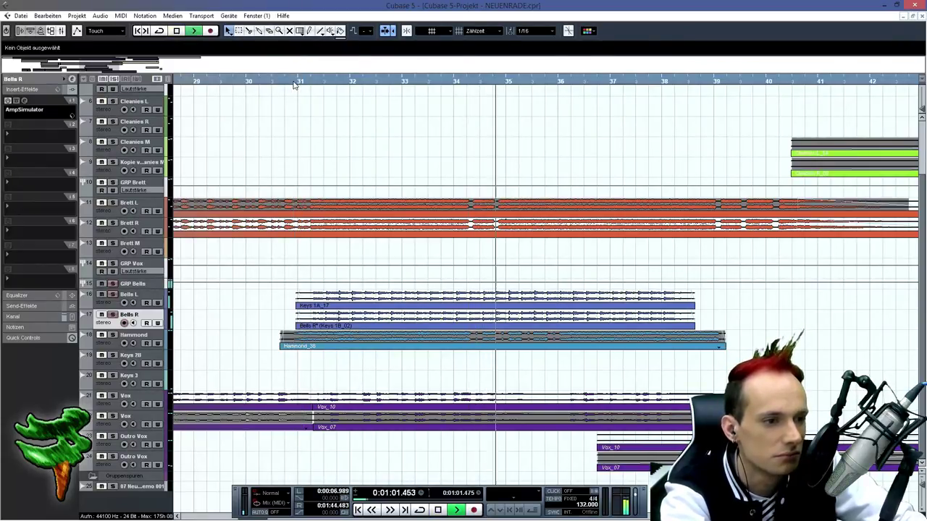
key("space")
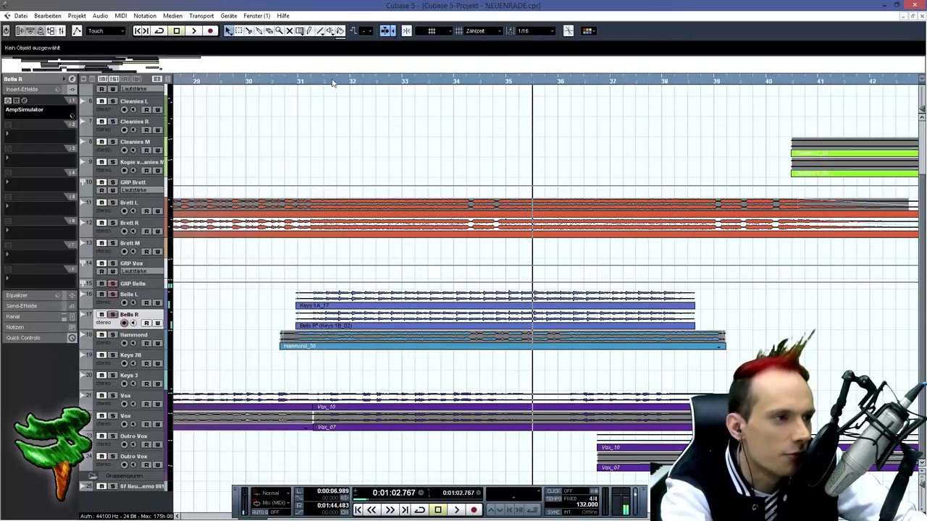
left_click(327, 84)
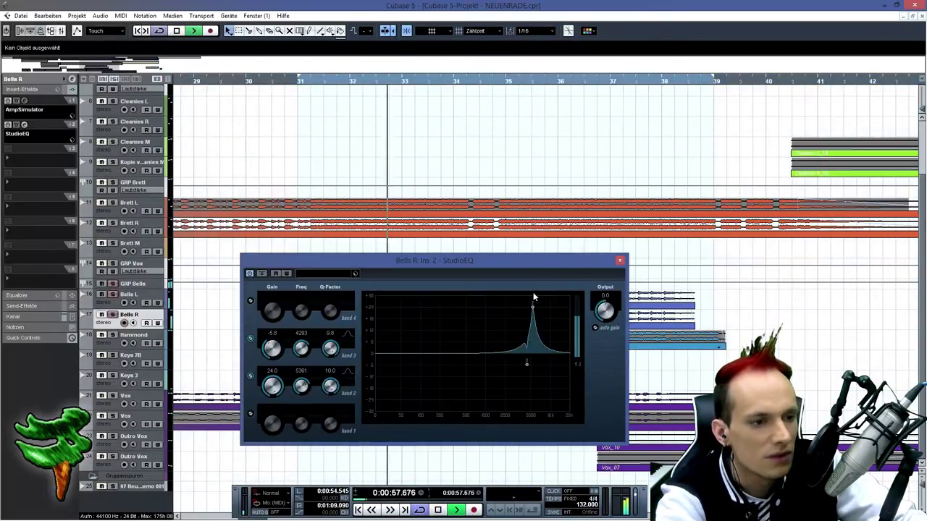
- Cut narrow resonances on Bells R with StudioEQ, setting band 2 to -5.8 at 5361 Hz and band 4 to -4.8 at 3379 Hz
left_click_drag(533, 297, 519, 306)
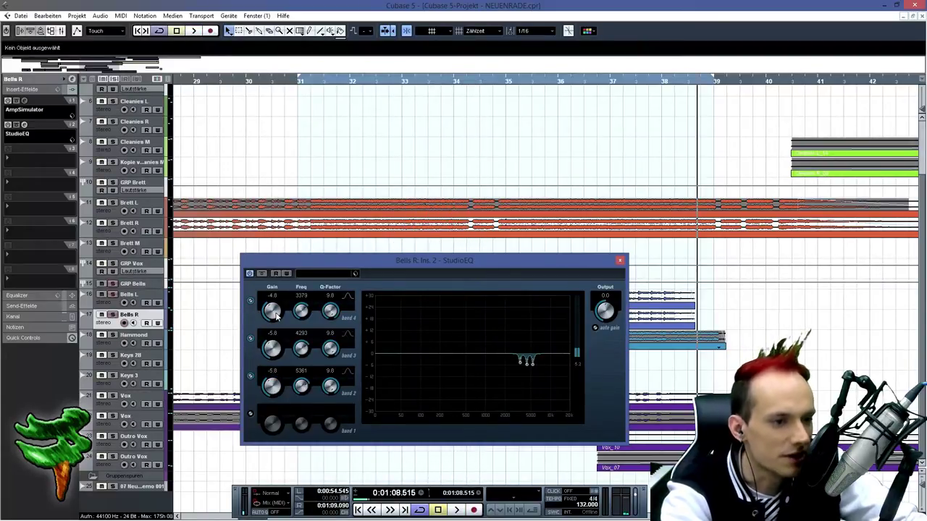
left_click_drag(580, 262, 628, 186)
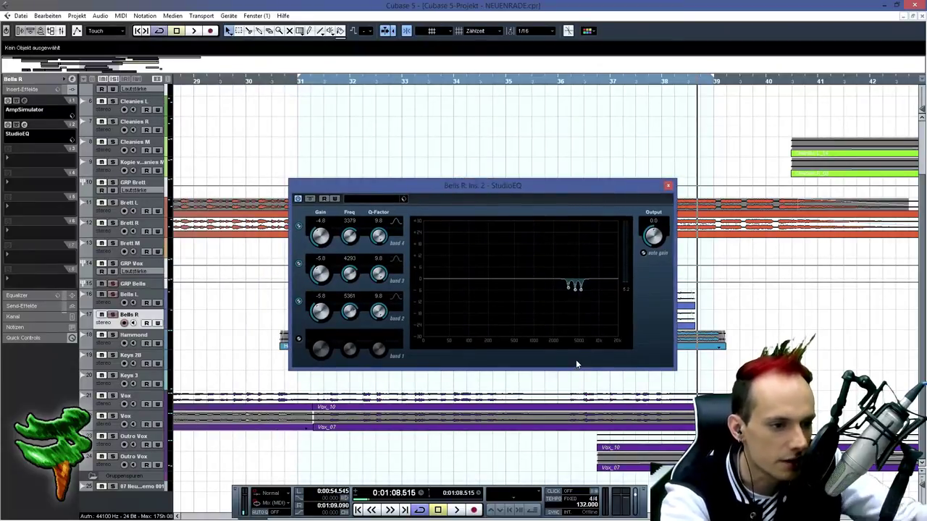
- Enable band 1 of the Bells R StudioEQ as a narrow boost of 6.9 at 701 Hz with Q 9.8 and sweep it upwards during playback
left_click(299, 338)
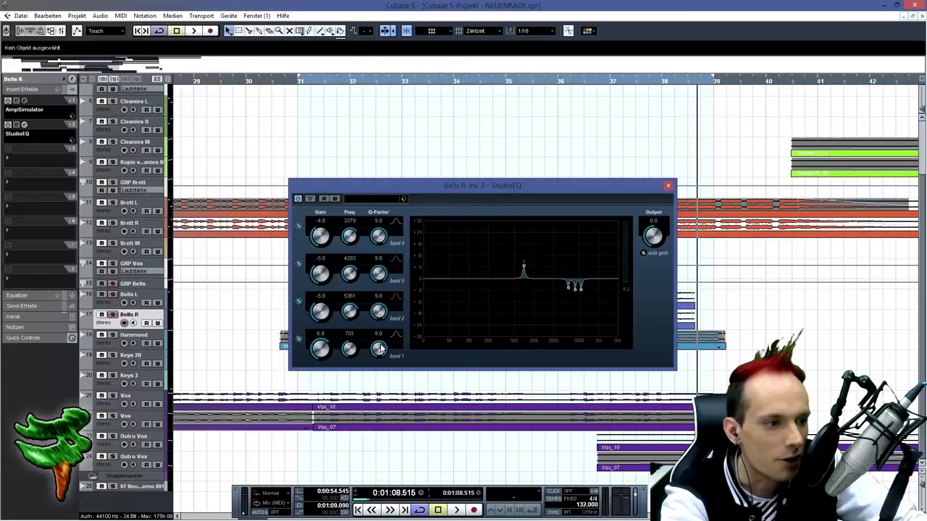
key("space")
left_click_drag(523, 268, 545, 230)
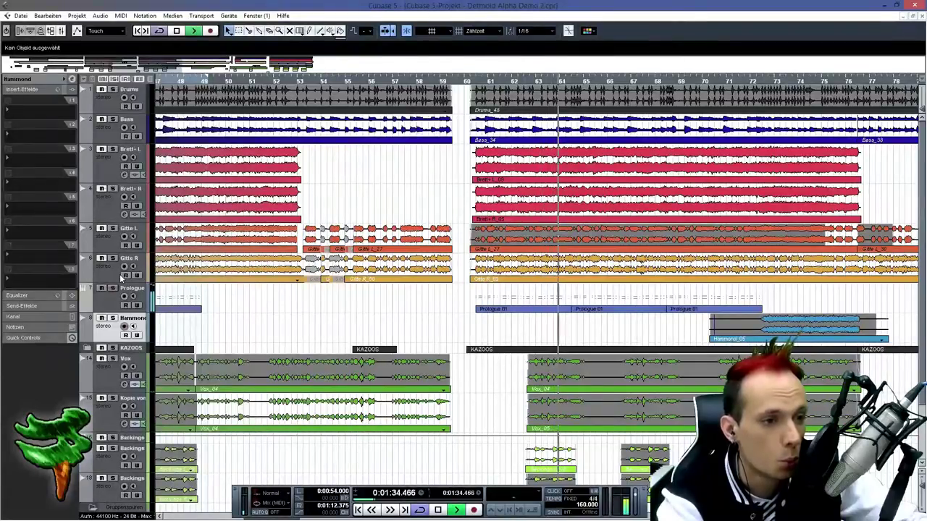
- Delete the silent parts of the Hammond event before bar 72.2 and after bar 76.4
key("space")
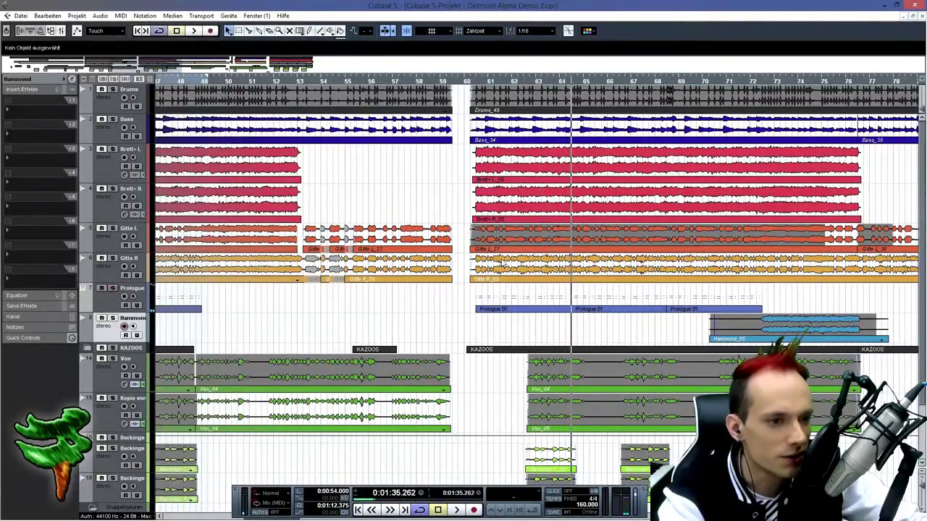
scroll(649, 253, "down", 3)
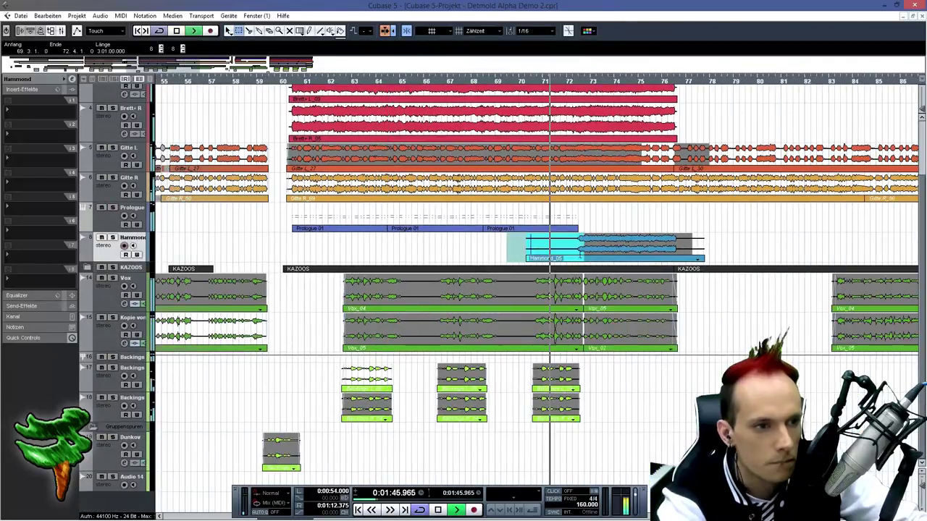
left_click_drag(583, 254, 573, 254)
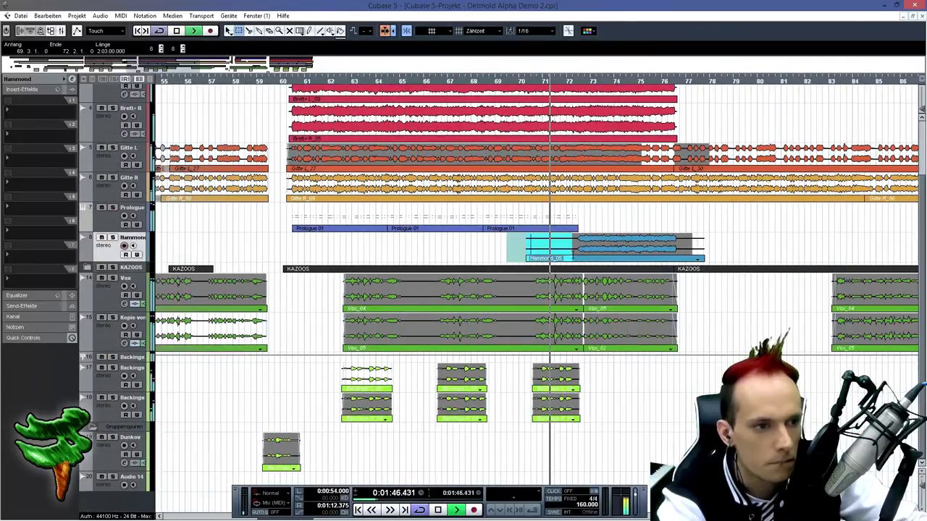
key("Delete")
left_click_drag(746, 249, 679, 250)
key("Delete")
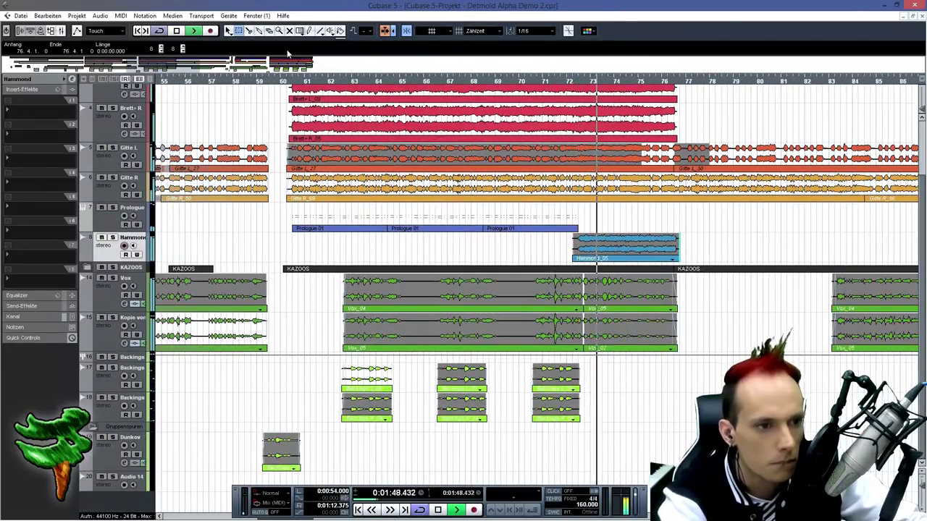
- Stop playback and set the locators around the whole song, from 0:04.875 to 3:22.500
left_click_drag(151, 71, 157, 72)
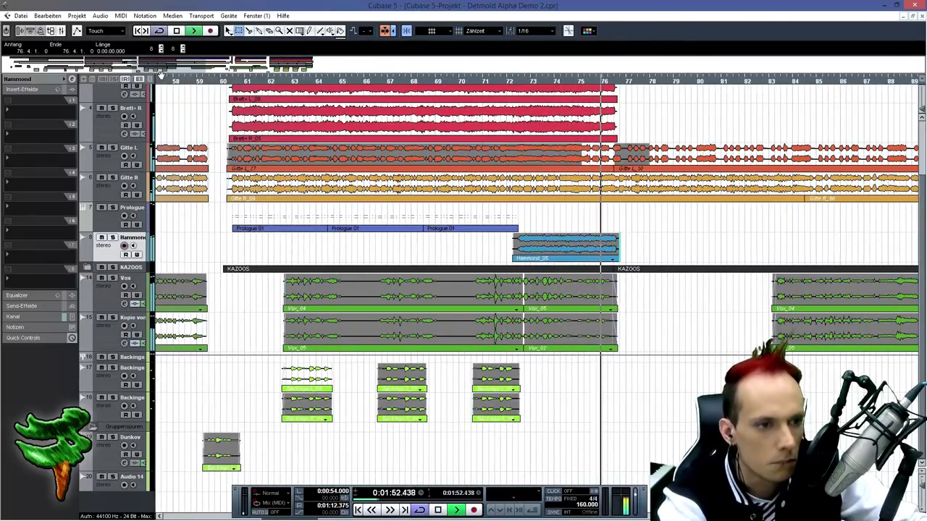
key("1")
key("space")
left_click_drag(206, 64, 486, 65)
left_click_drag(271, 71, 115, 60)
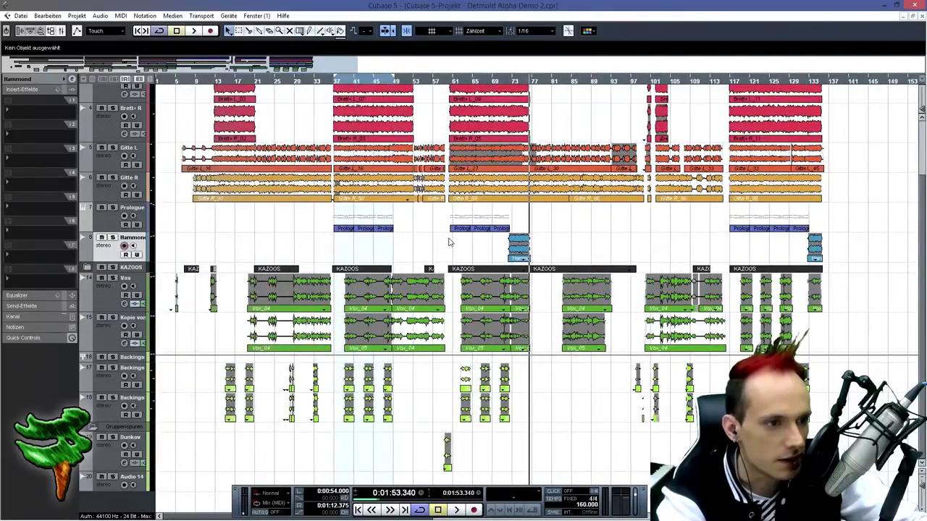
scroll(447, 246, "up", 3)
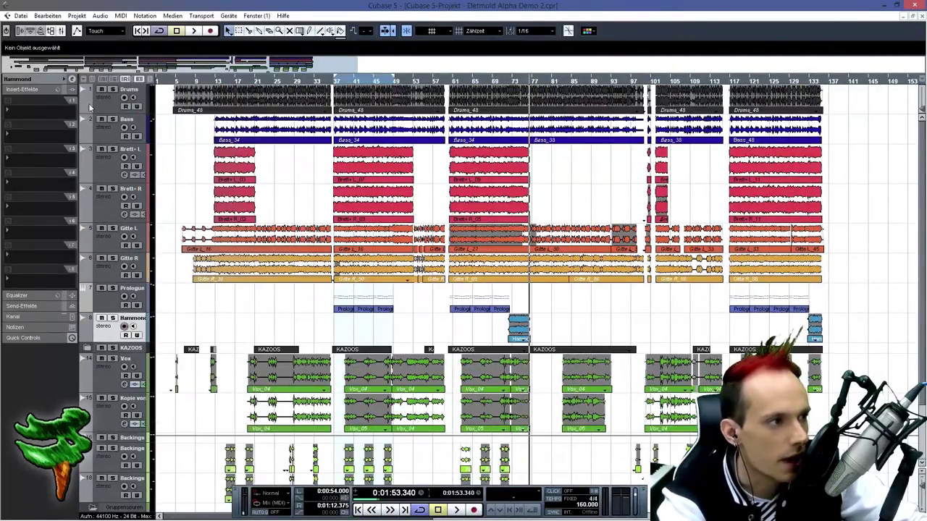
left_click_drag(176, 75, 825, 80)
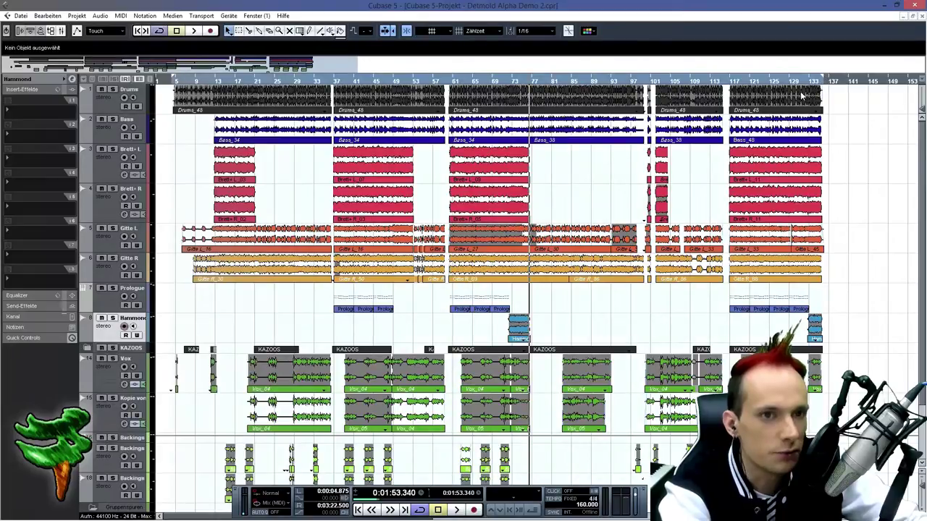
left_click(171, 81)
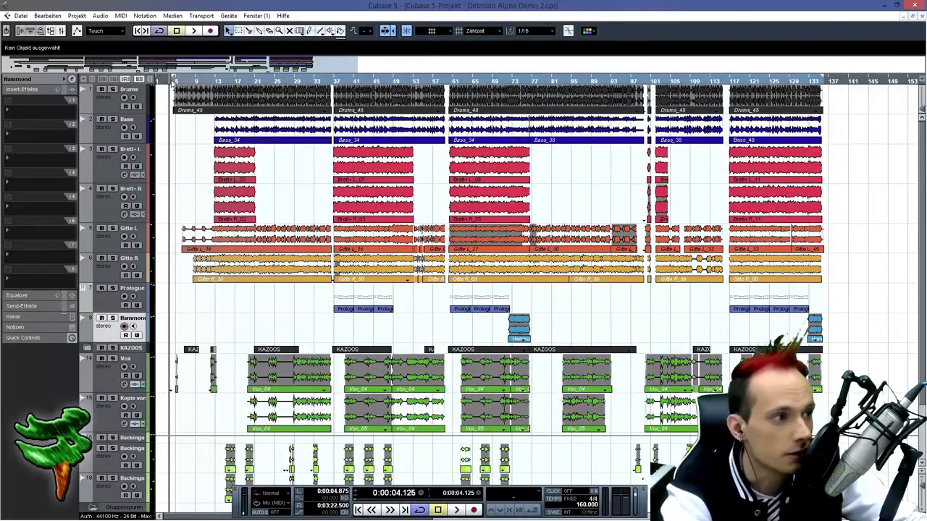
left_click_drag(173, 83, 174, 127)
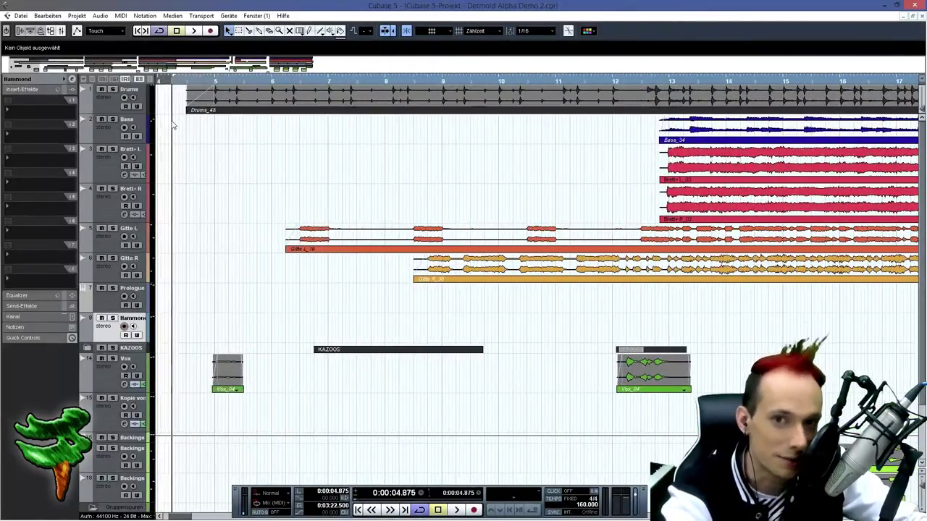
left_click(129, 236)
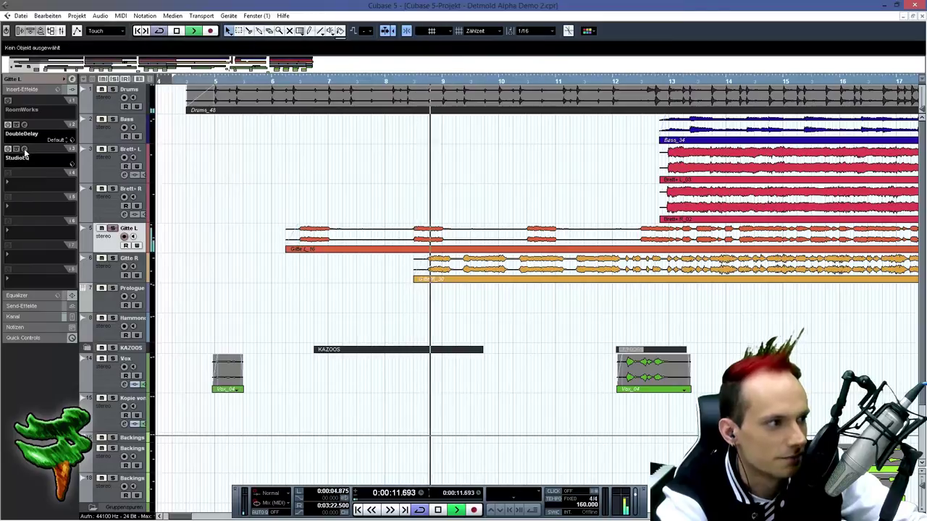
- Cut the Gitte L resonances in StudioEQ by -6.0 at 3265 Hz, -6.0 at 5361 Hz and -4.1 at 4009 Hz, and unsolo the track
left_click(24, 150)
mouse_move(519, 276)
left_mouse_down()
mouse_move(513, 231)
mouse_move(528, 252)
mouse_move(523, 281)
left_mouse_up()
mouse_move(357, 189)
left_mouse_down()
mouse_move(308, 159)
mouse_move(345, 187)
left_mouse_up()
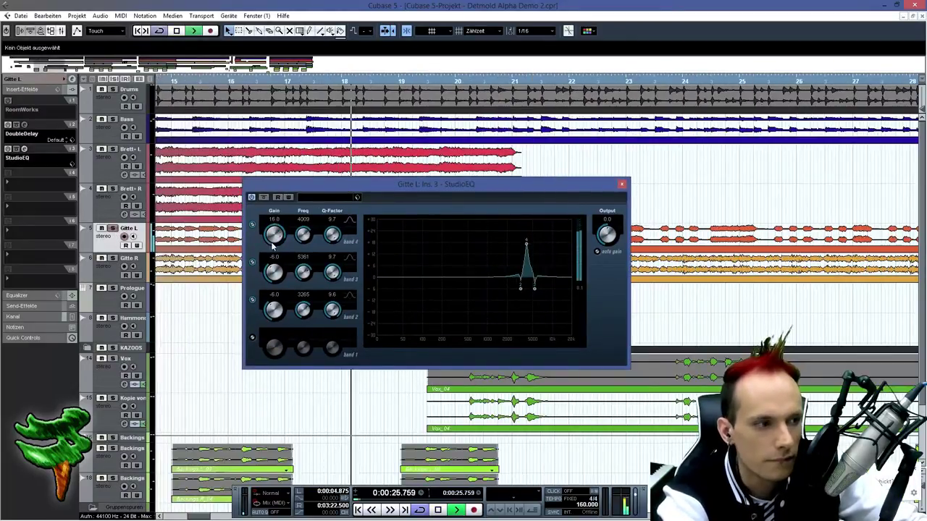
left_click_drag(272, 246, 270, 282)
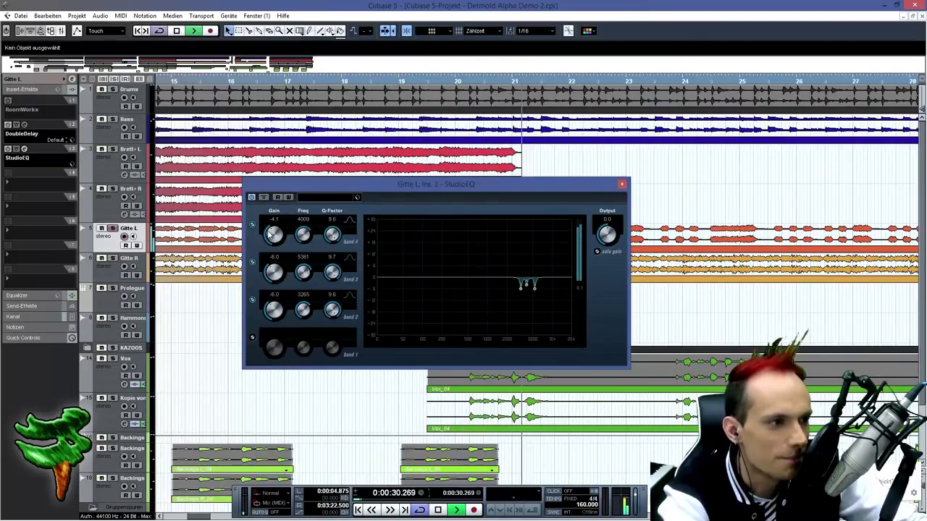
left_click(112, 229)
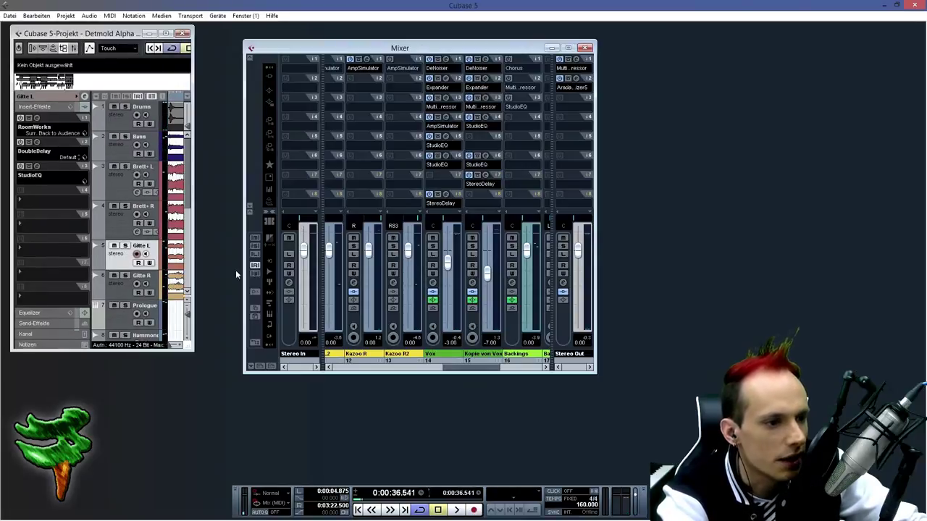
- Widen the Mixer window on both sides to span the full screen width
left_click_drag(243, 263, 2, 263)
left_click_drag(595, 355, 922, 356)
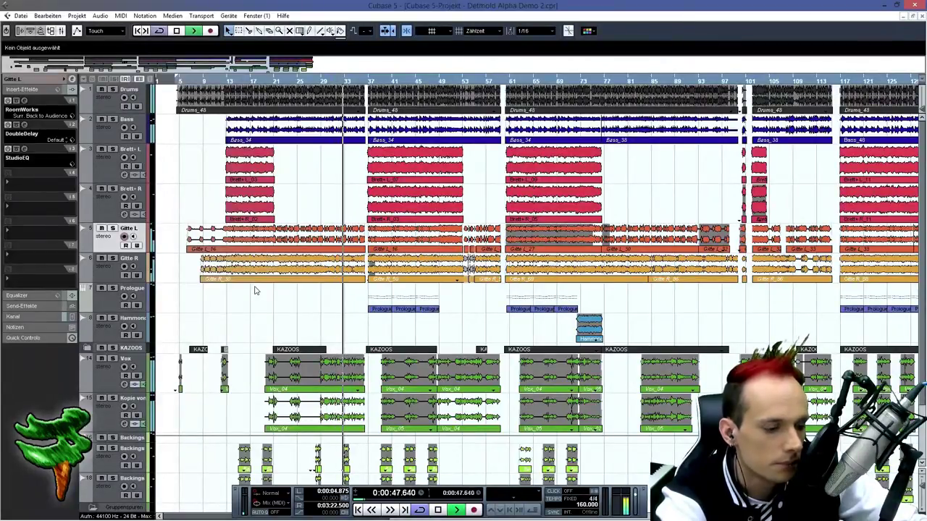
- Solo the Kopie von Vox track and play the vocals from about bar 29
key("space")
scroll(254, 290, "down", 3)
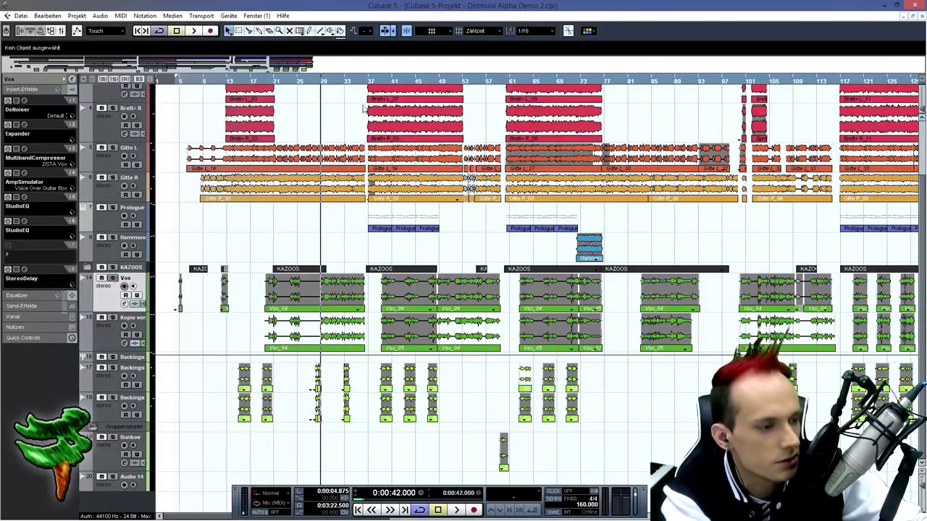
key("space")
left_click(108, 344)
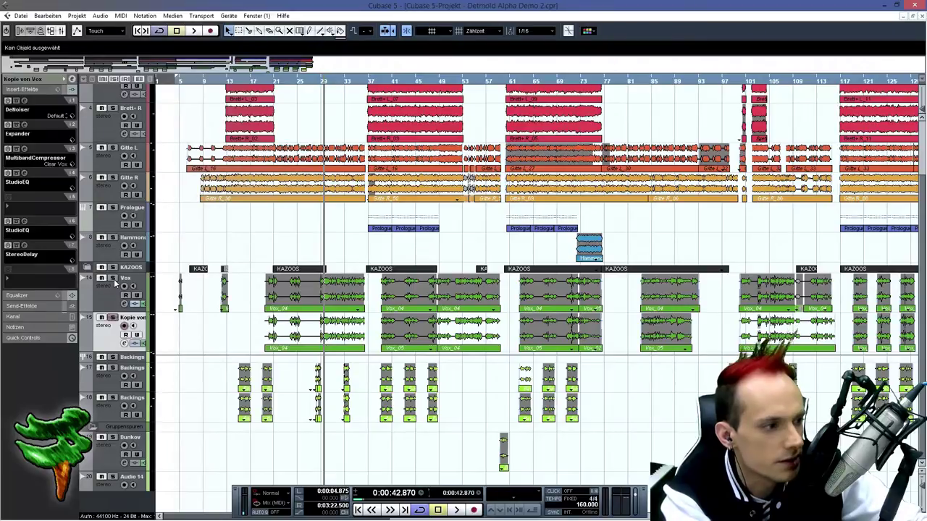
key("space")
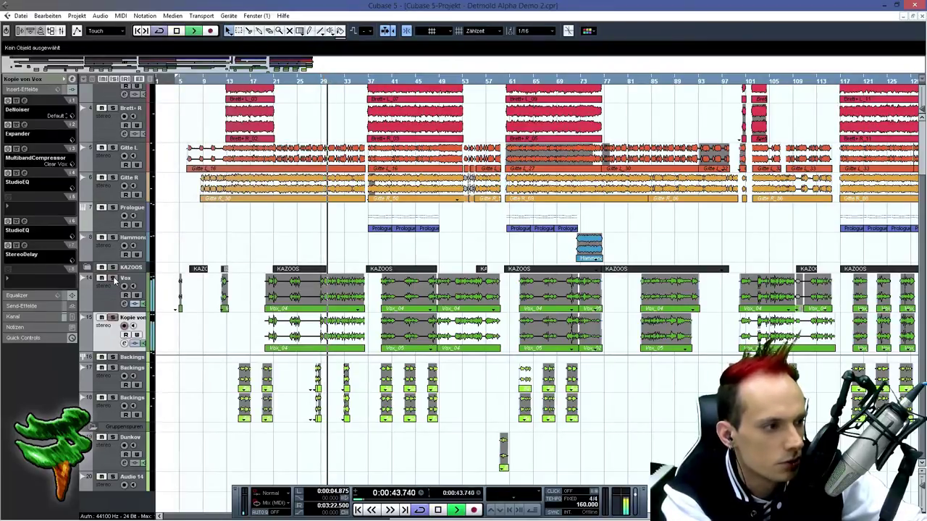
key("space")
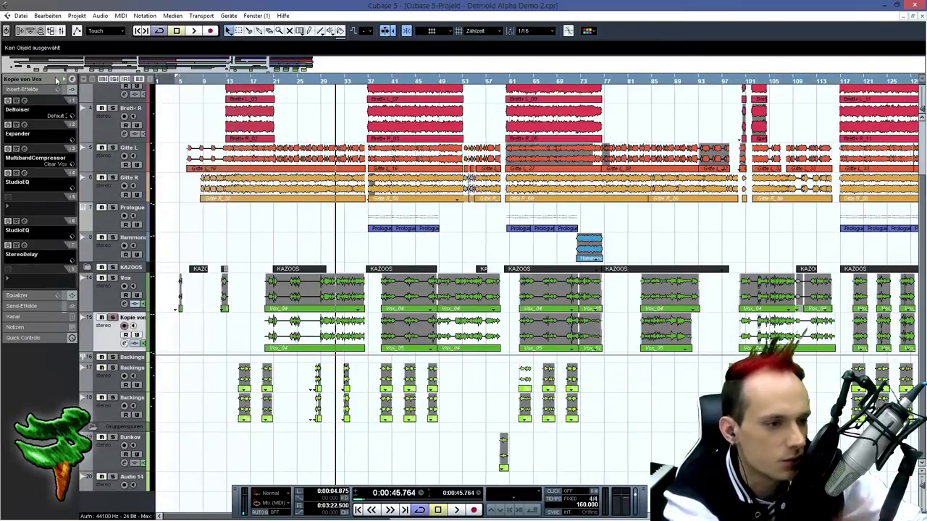
- Loop bars 29 to 37 and set band 1 of the insert 6 StudioEQ on Kopie von Vox to -7.0 at 7547 Hz
left_click_drag(370, 81, 323, 81)
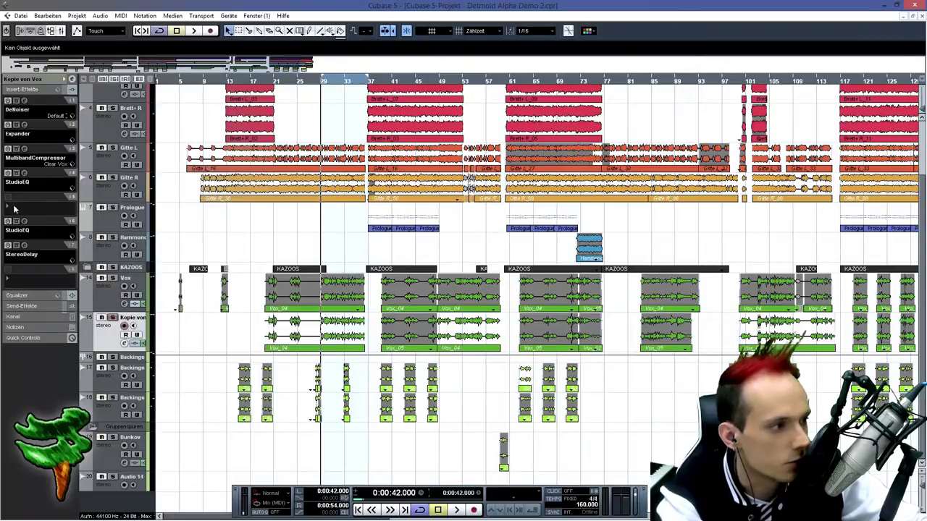
key("space")
left_click(28, 221)
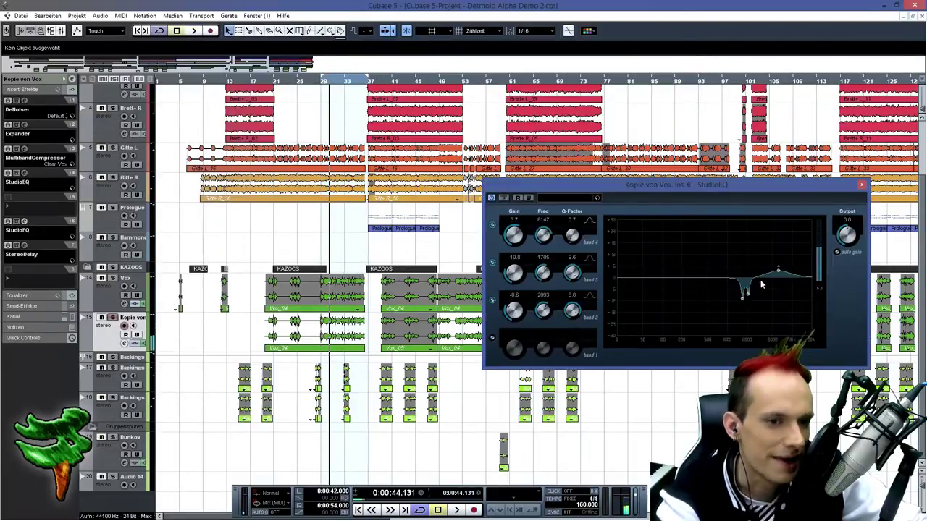
left_click_drag(780, 273, 784, 197)
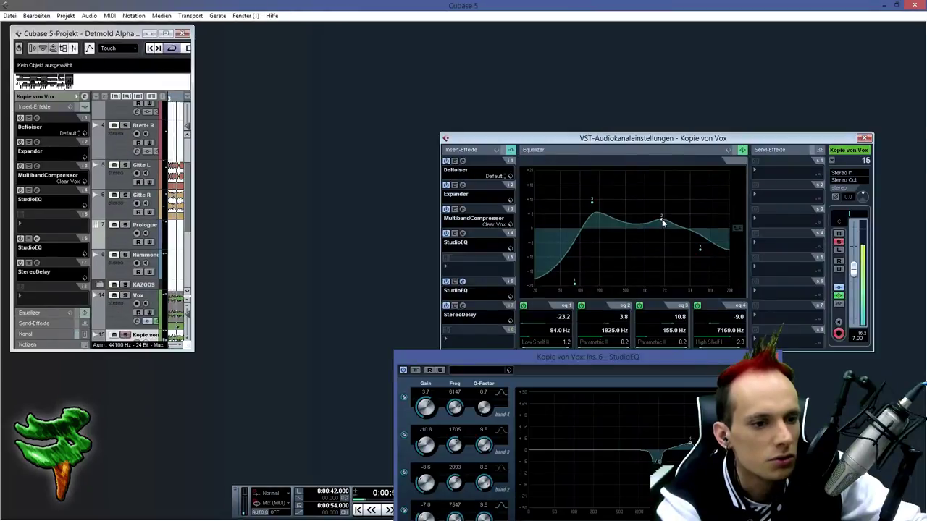
- Stop playback, close the StudioEQ and channel settings windows of Kopie von Vox, and maximize the project window
left_click_drag(654, 360, 652, 233)
key("space")
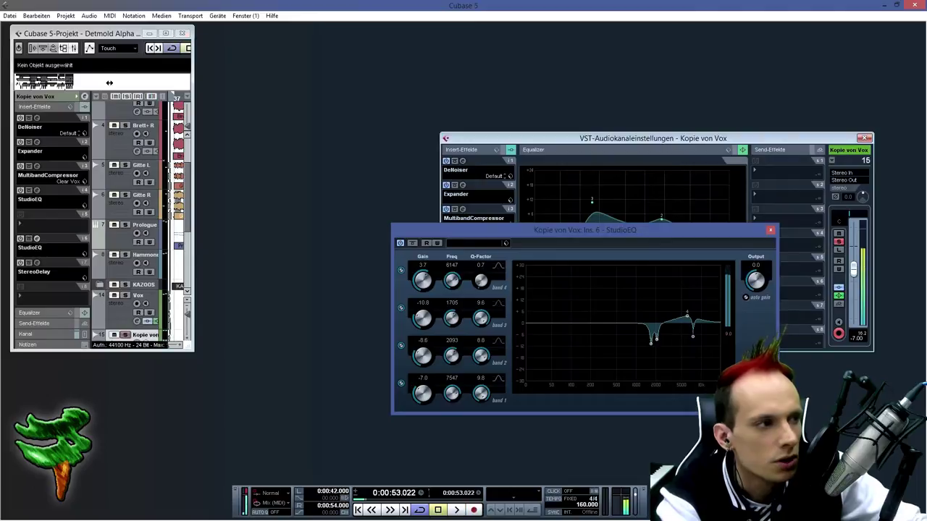
left_click(770, 231)
left_click(865, 138)
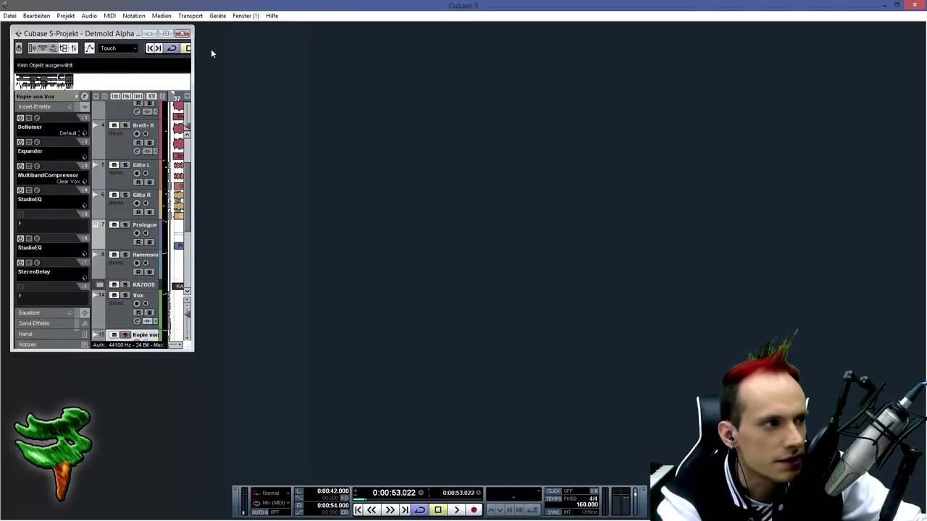
double_click(119, 34)
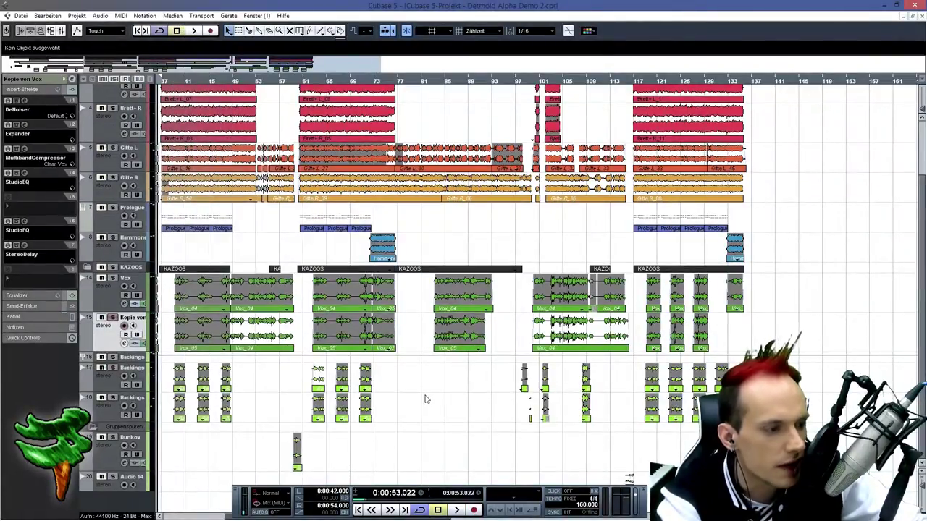
- Play the Vox track from the loop start at bar 29 and pull down the 4922 Hz band 4 gain in its insert 6 StudioEQ
left_click_drag(195, 70, 65, 65)
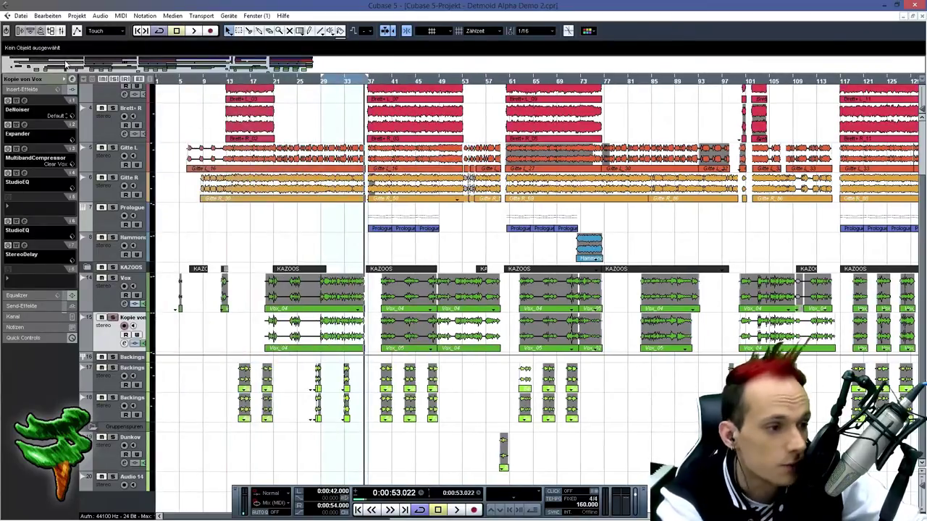
key("KP_1")
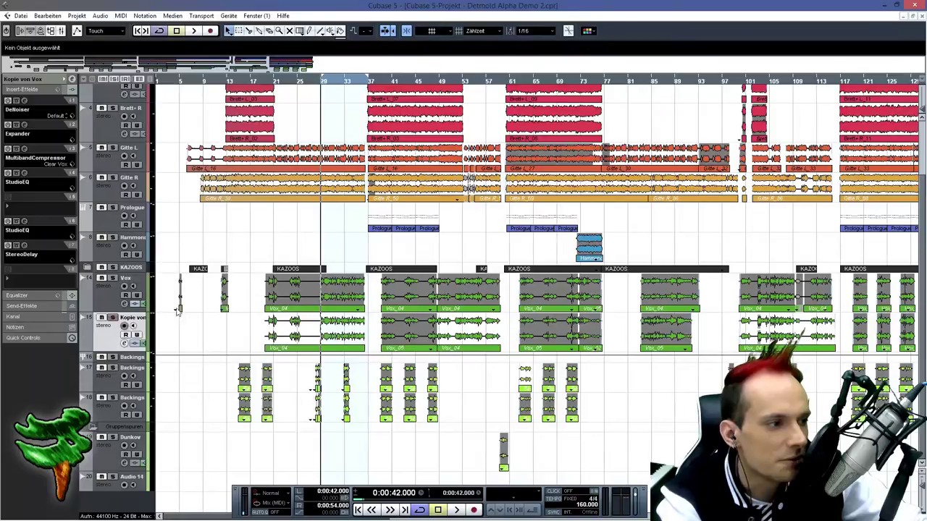
left_click(102, 305)
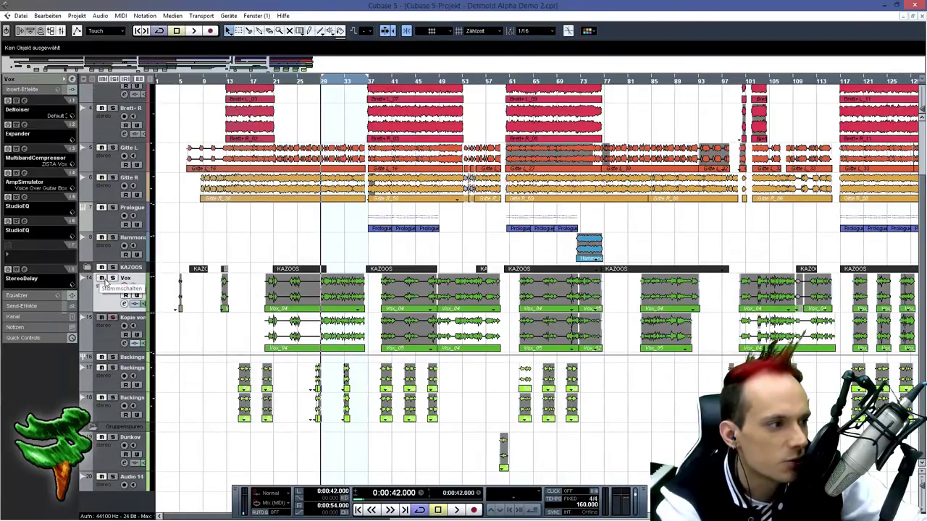
left_click(25, 185)
key("space")
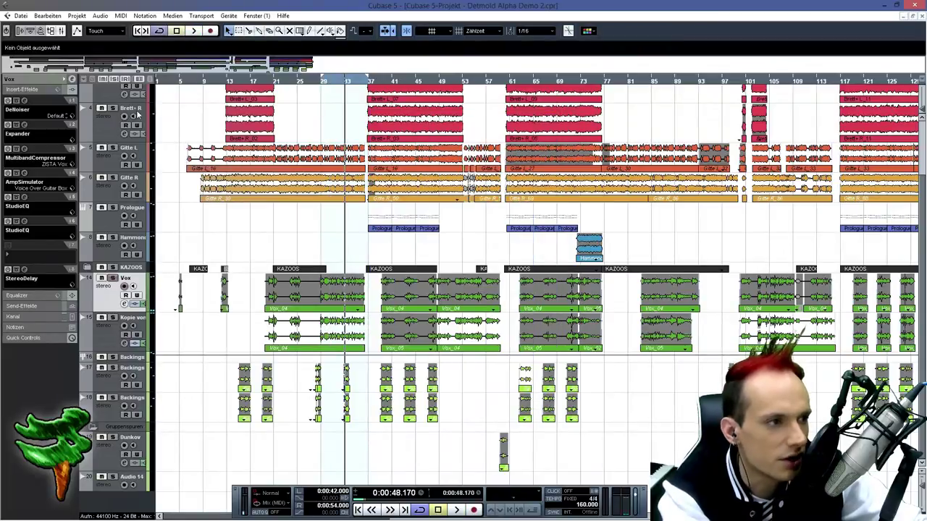
left_click(23, 221)
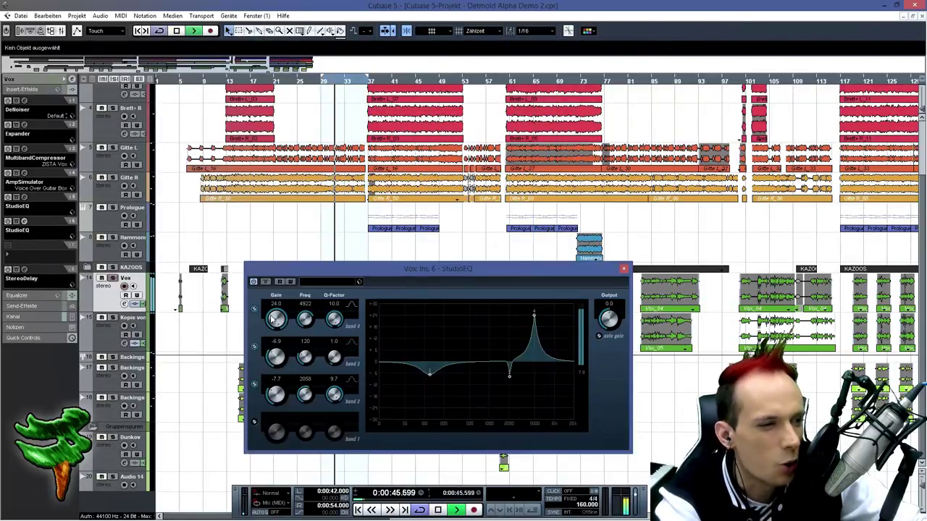
left_click_drag(273, 319, 267, 365)
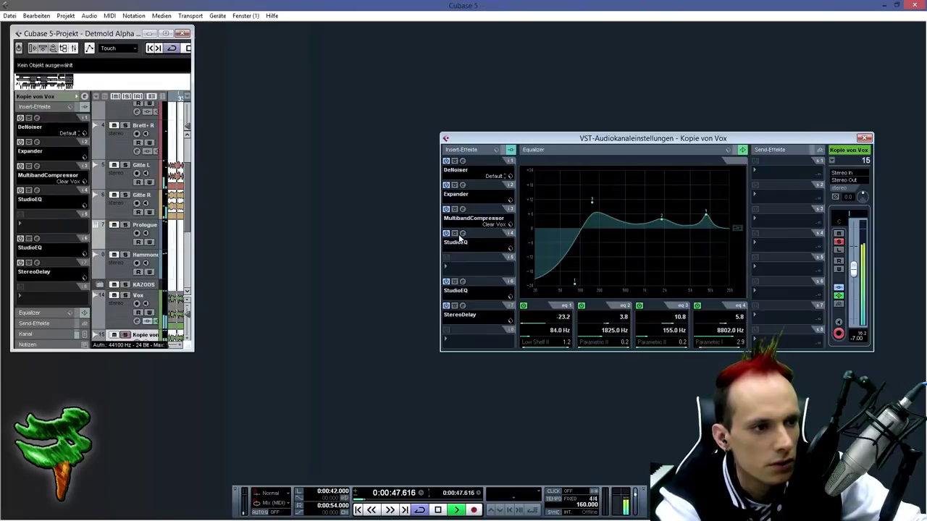
- Open the insert 4 StudioEQ on Kopie von Vox, stop playback, and add a Chorus in insert slot 5
left_click(464, 231)
key("space")
left_click(189, 354)
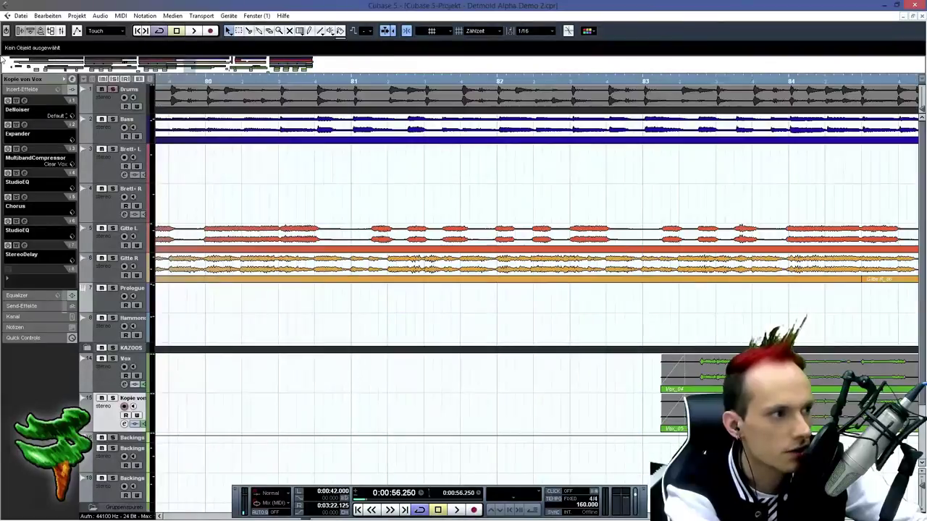
- Set band 2 of the Drums insert 4 StudioEQ to -4.3 at 8001 Hz, close its windows and maximize the project window
left_click_drag(185, 67, 6, 55)
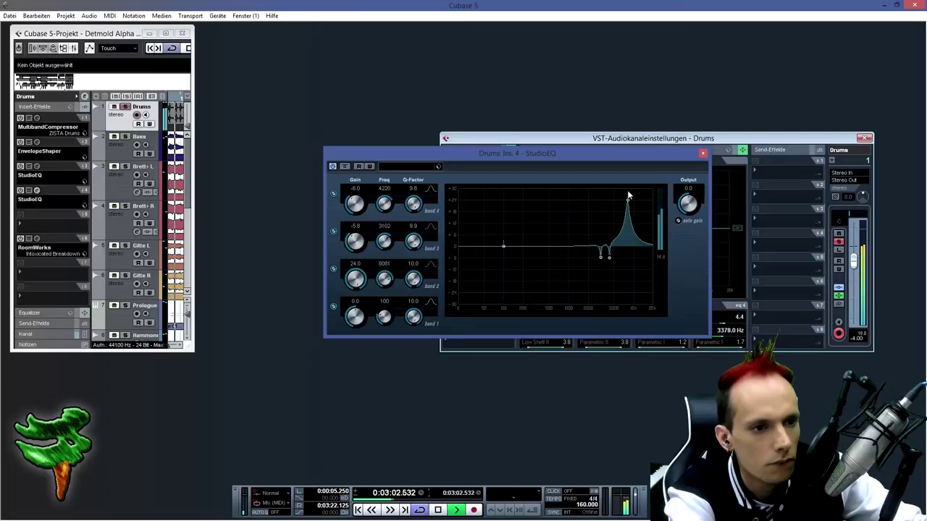
left_click_drag(356, 279, 357, 302)
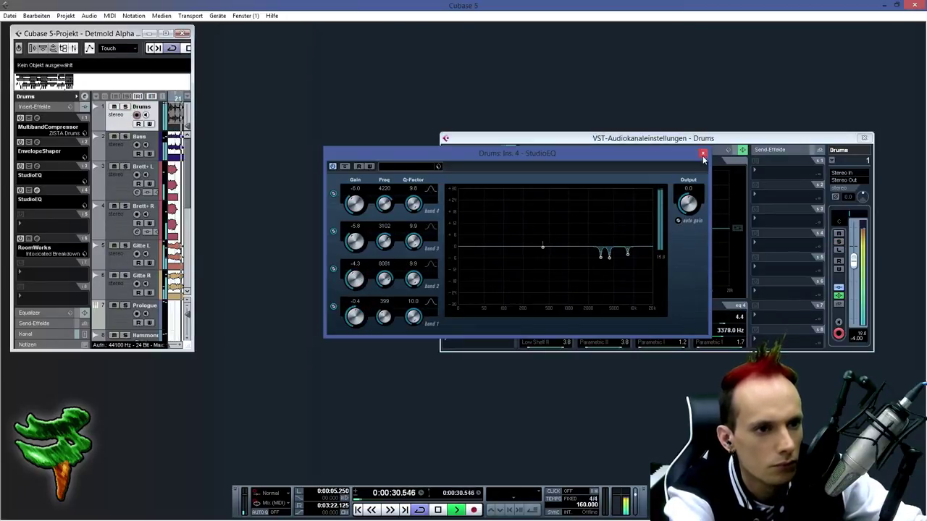
left_click(703, 153)
left_click(864, 138)
double_click(117, 34)
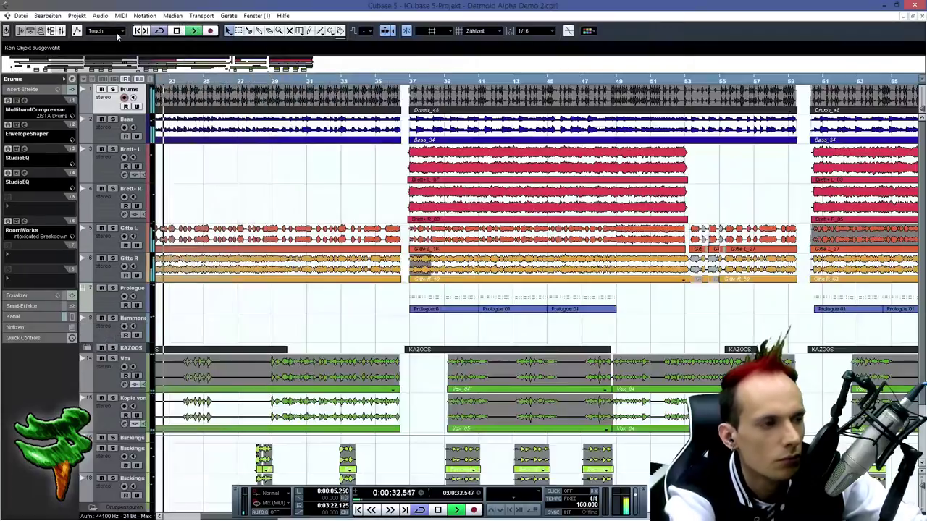
- Solo the Bass track and set its channel EQ low shelf to a Q of 7.4 and eq 3 to 6.0 at 1074 Hz
left_click(111, 135)
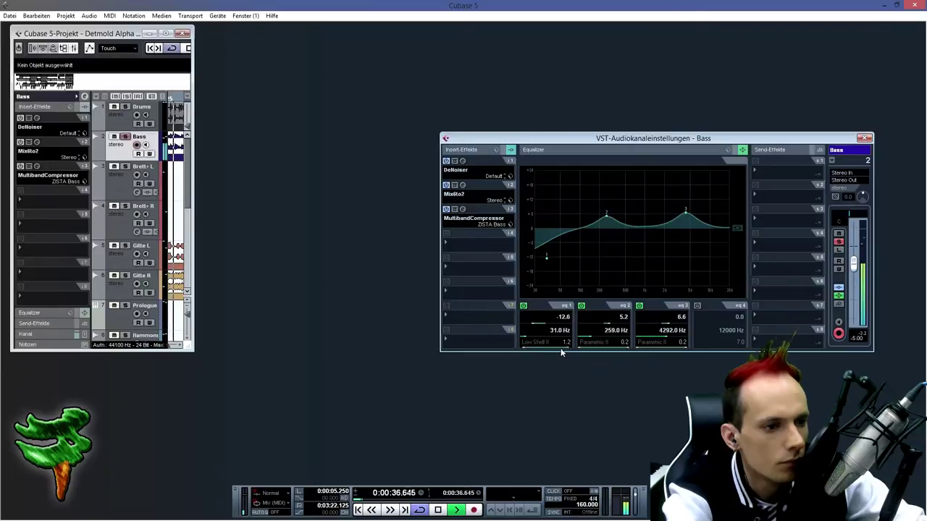
scroll(559, 347, "up", 5)
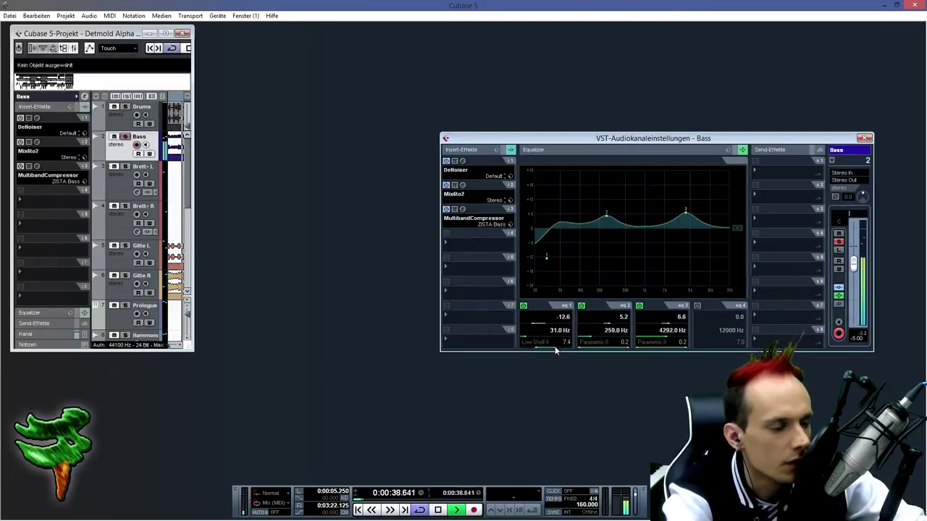
left_click(463, 209)
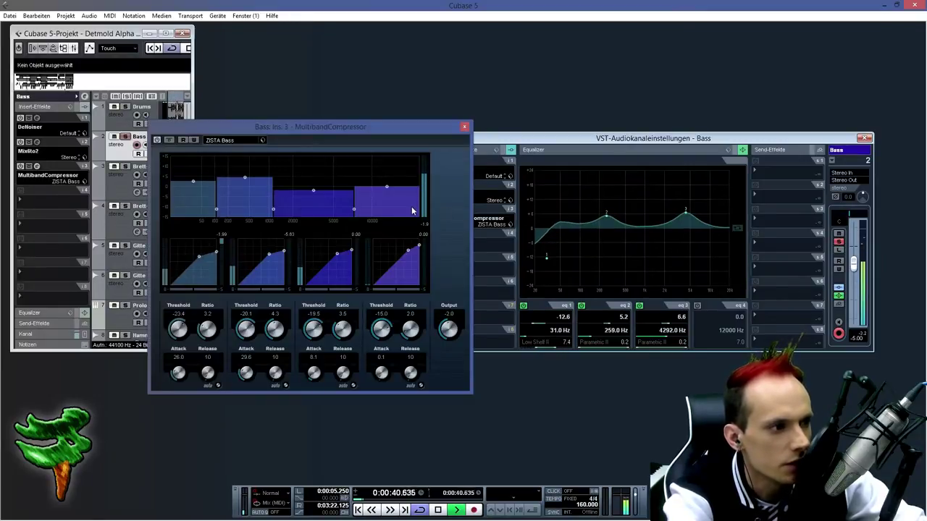
left_click(465, 128)
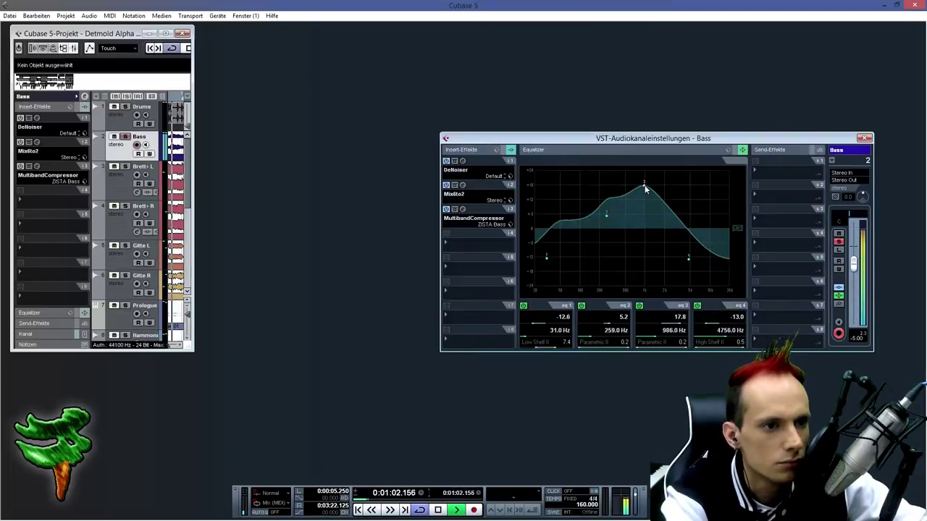
left_click_drag(645, 189, 647, 214)
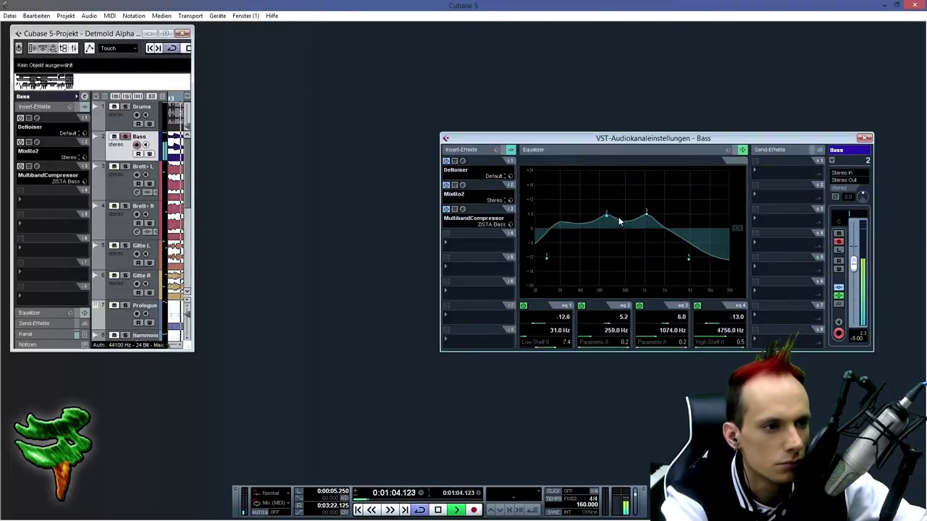
- Insert StudioEQ in slot 4 of the Bass track and cut narrow bands at 298 Hz by -6.7 and at 167 Hz
left_click(466, 244)
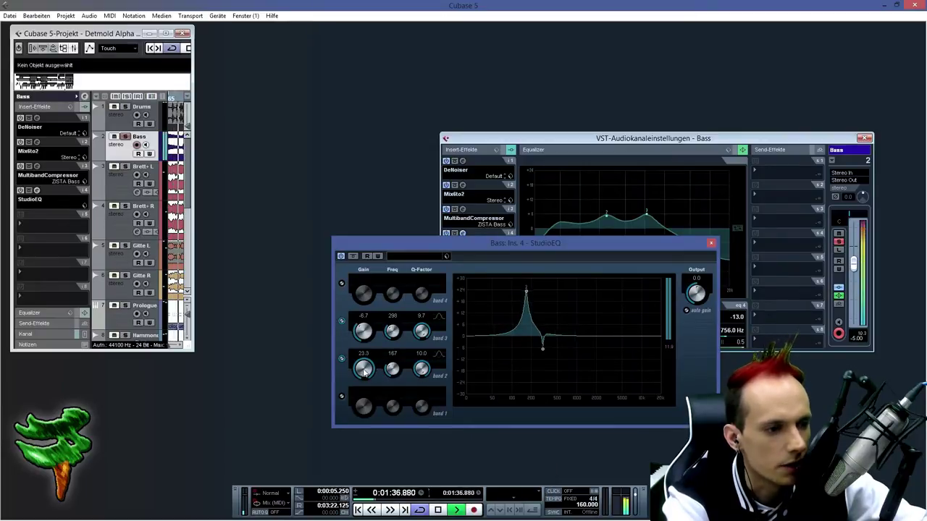
left_click_drag(364, 371, 351, 419)
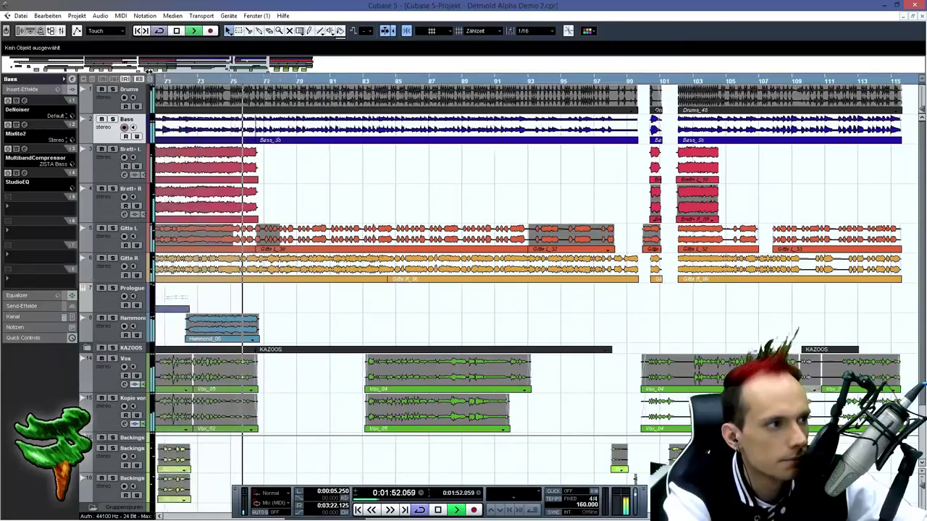
- Play the song from an earlier passage, set eq 3 of Brett+ L to 15.2 at 1388 Hz, and stop playback
left_click_drag(149, 72, 98, 64)
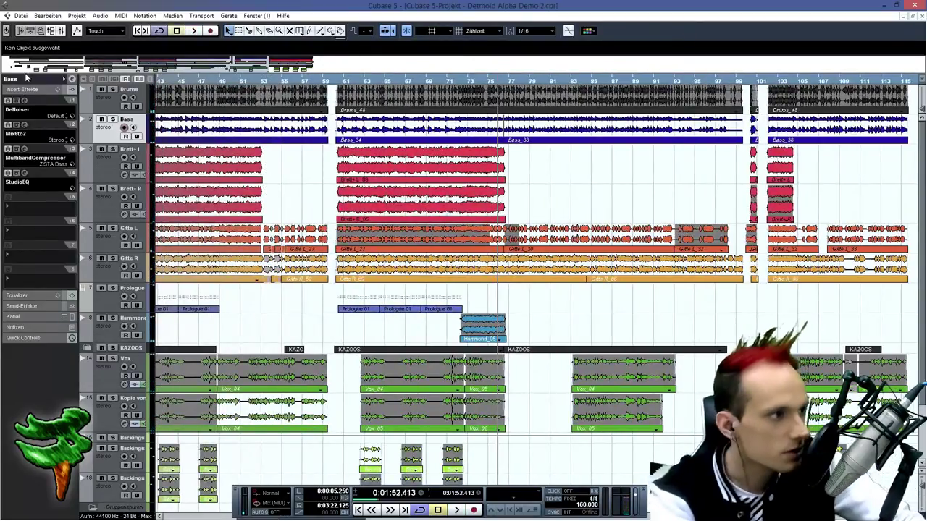
left_click_drag(90, 71, 6, 71)
double_click(230, 80)
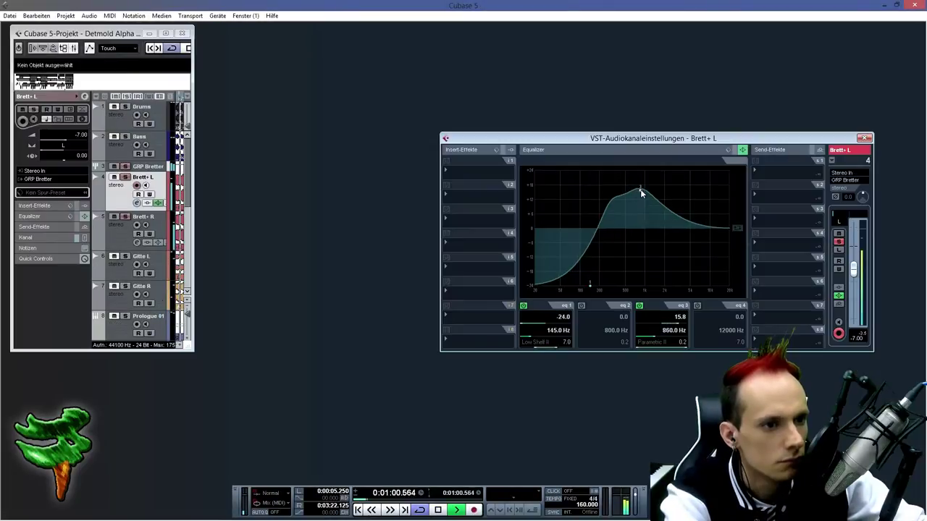
left_click_drag(647, 191, 654, 194)
key("space")
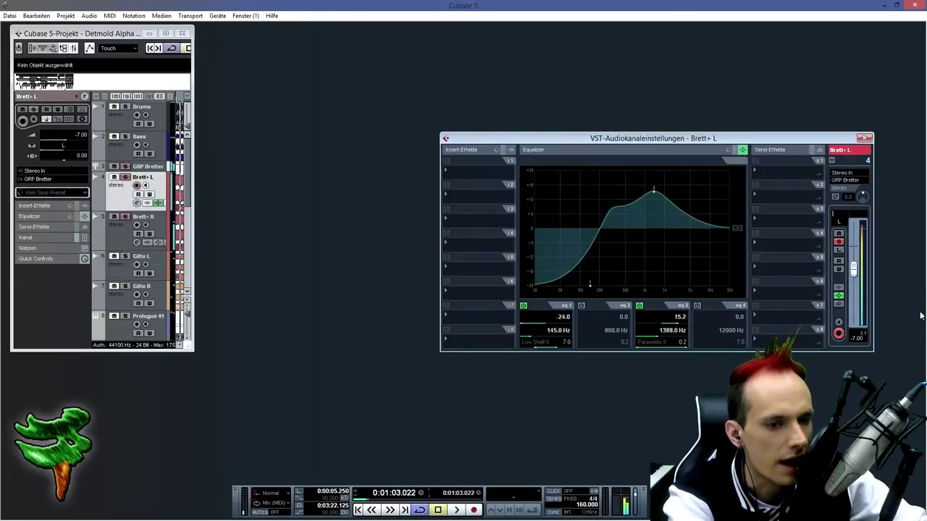
- Enlarge the project window to fill the workspace and align it with the workspace's edge
left_click(35, 216)
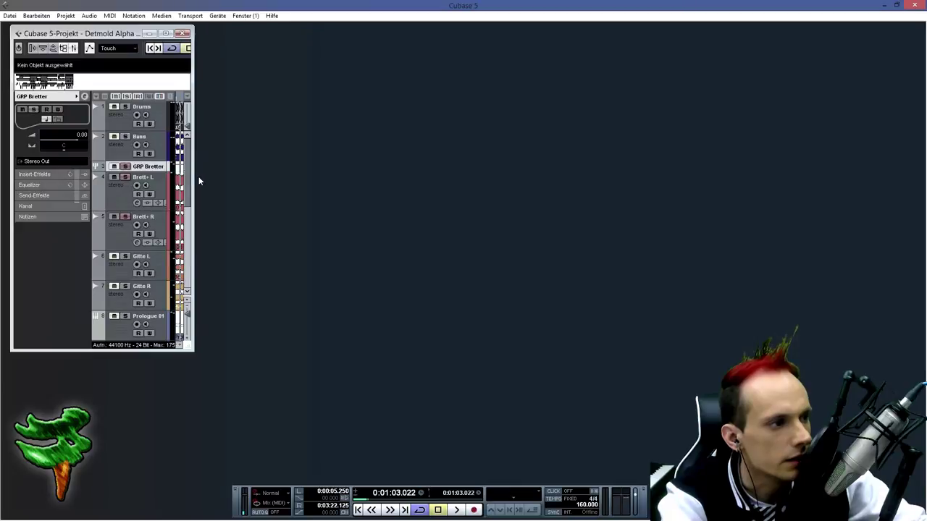
left_click_drag(191, 348, 896, 508)
left_click_drag(11, 26, 3, 24)
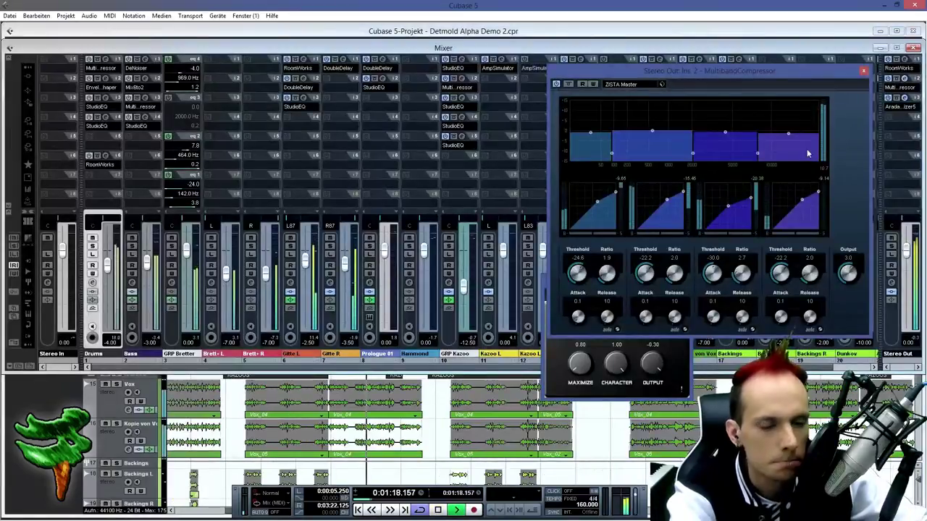
- Close the Stereo Out plug-in windows and the Mixer, maximize the project window, and stop playback
left_click(864, 70)
left_click(684, 281)
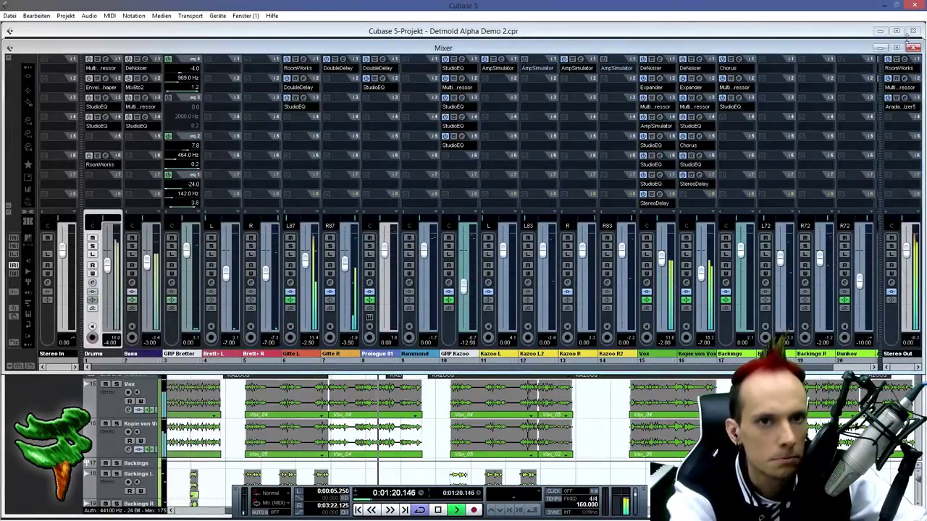
left_click(913, 49)
left_click(897, 31)
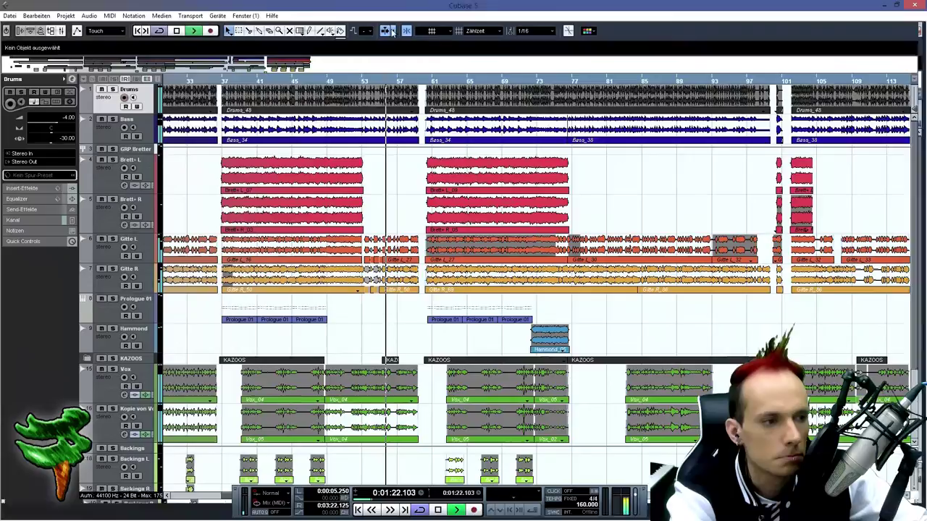
scroll(419, 347, "down", 3)
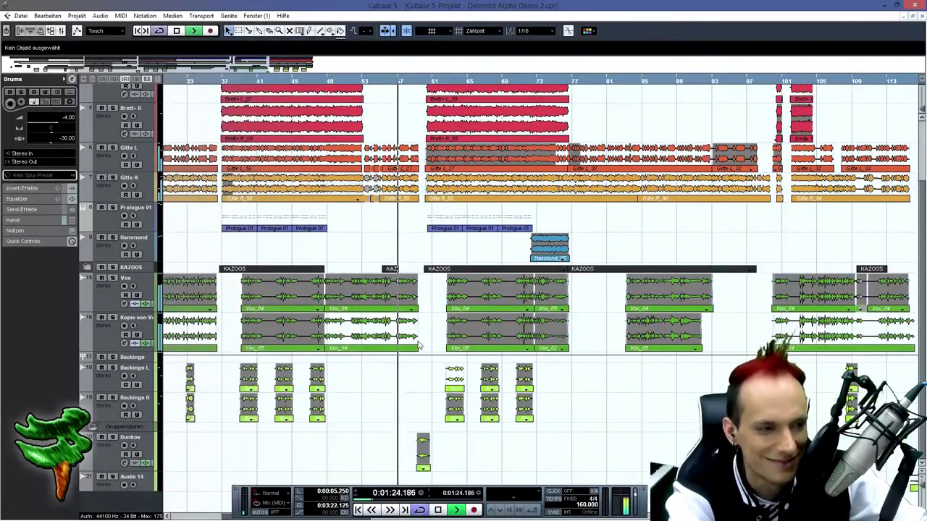
key("space")
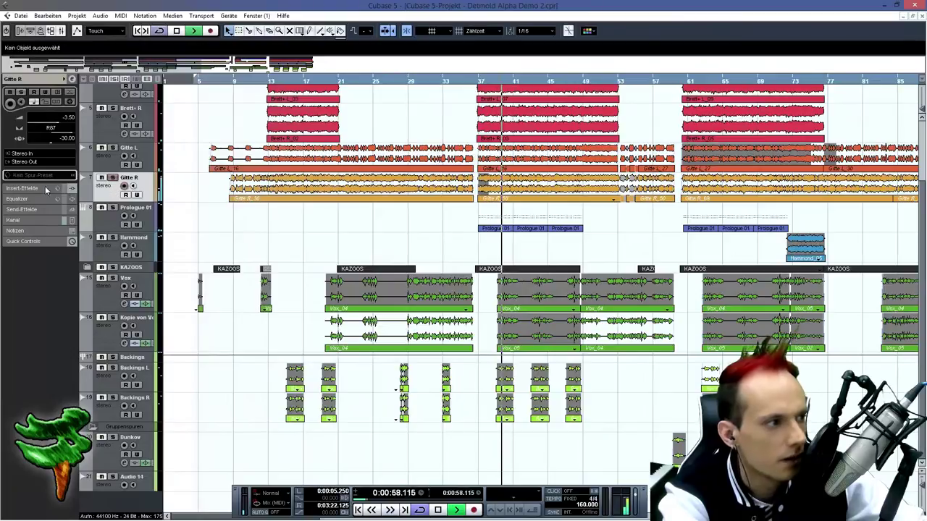
- Insert StudioEQ in slot 2 of the Gitte R track and move its window to the middle of the arrangement
left_click(46, 189)
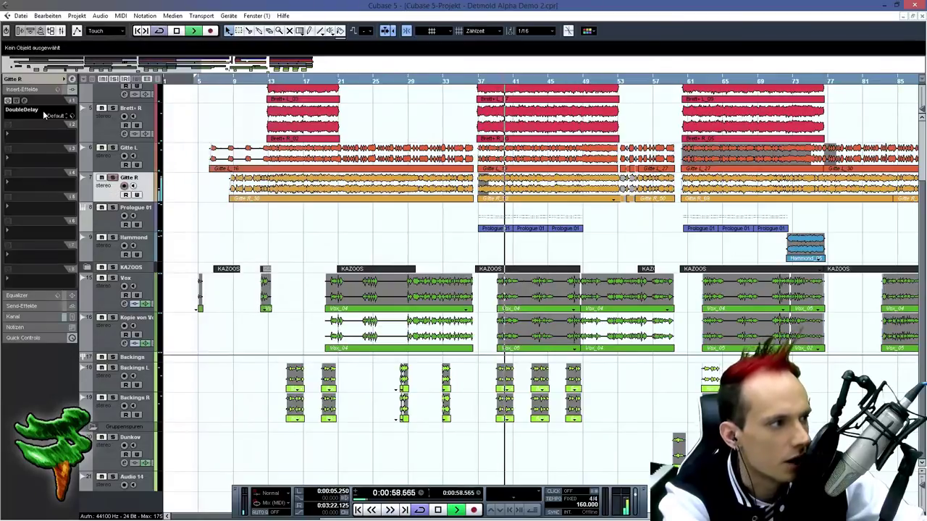
left_click(182, 224)
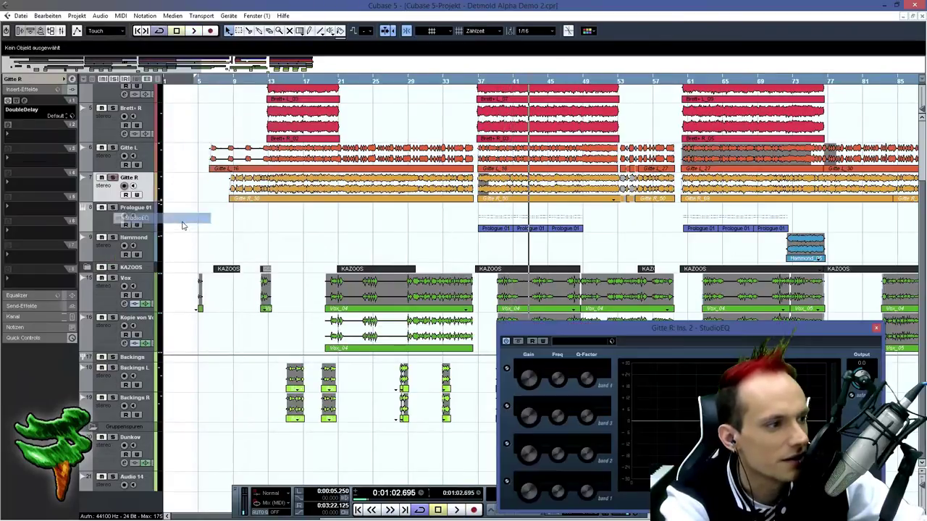
left_click_drag(642, 327, 464, 120)
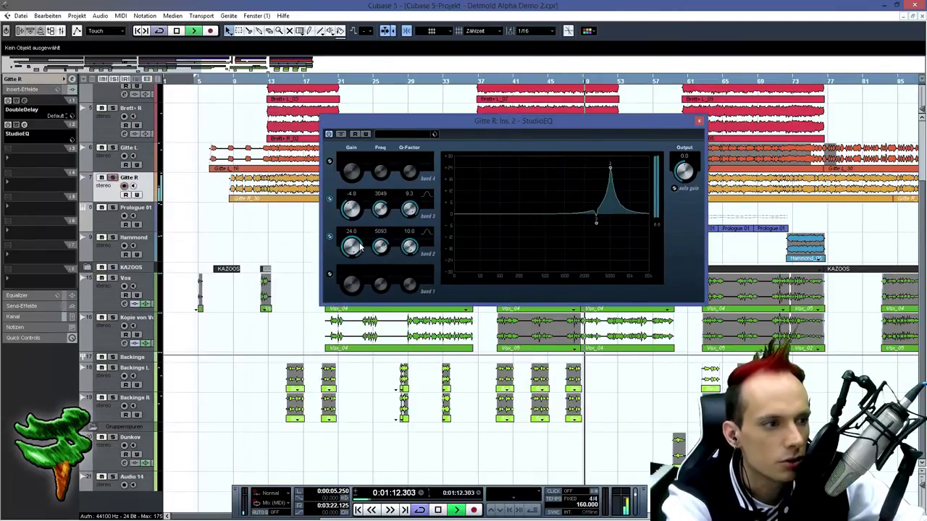
- Set StudioEQ band 2 on Gitte R to -5.5 at 5093 Hz with Q 9.7, and sweep band 4 boosted by 24.0 around 1764 Hz
left_click_drag(352, 247, 343, 289)
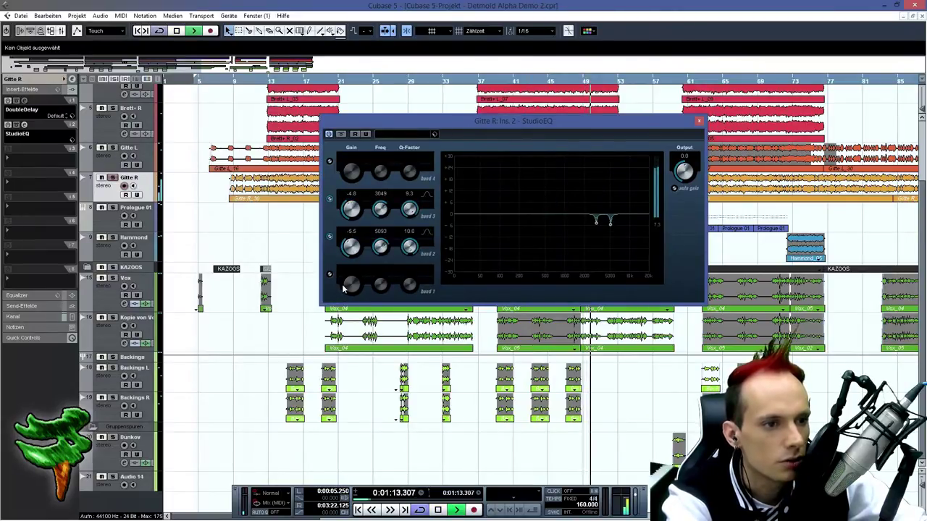
left_click_drag(414, 246, 412, 251)
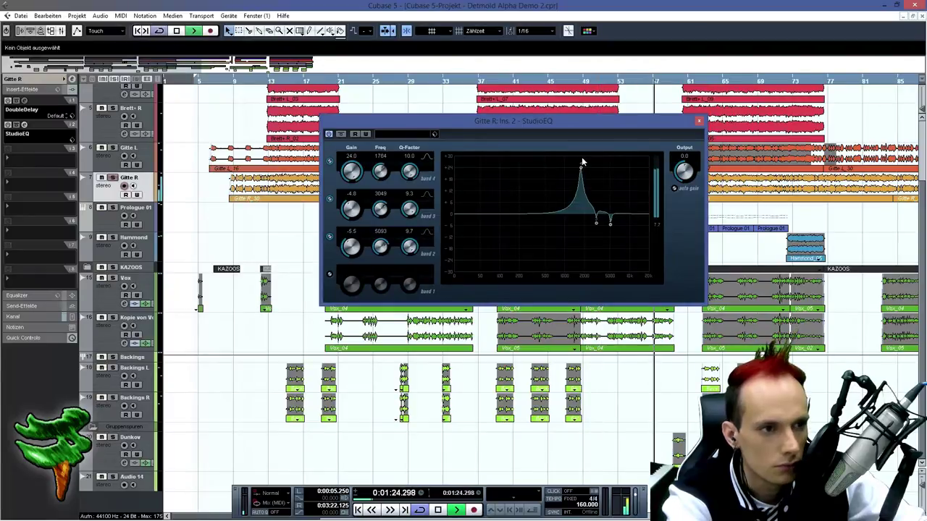
left_click_drag(585, 162, 583, 162)
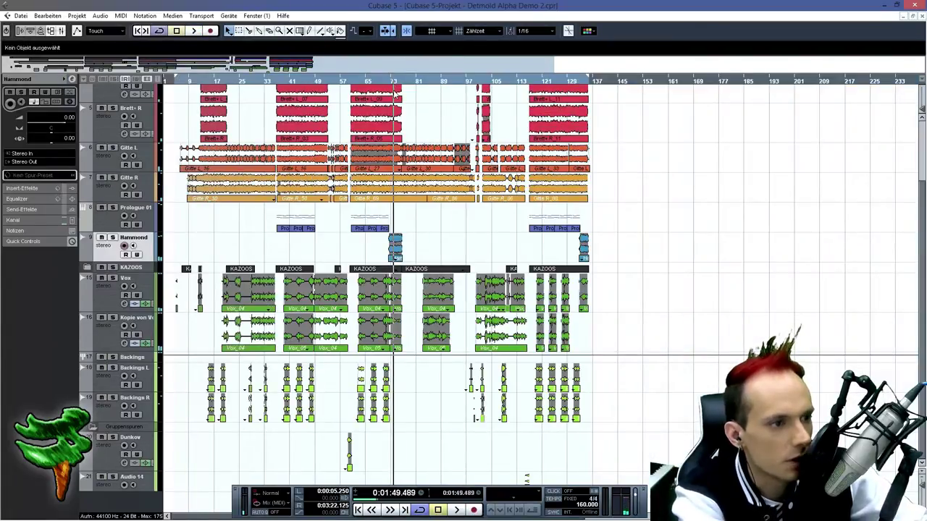
- Sweep StudioEQ band 2 on the Hammond track, boosted by 24.0 with Q 10.0 around 4220 Hz, and stop playback
key("h")
key("h")
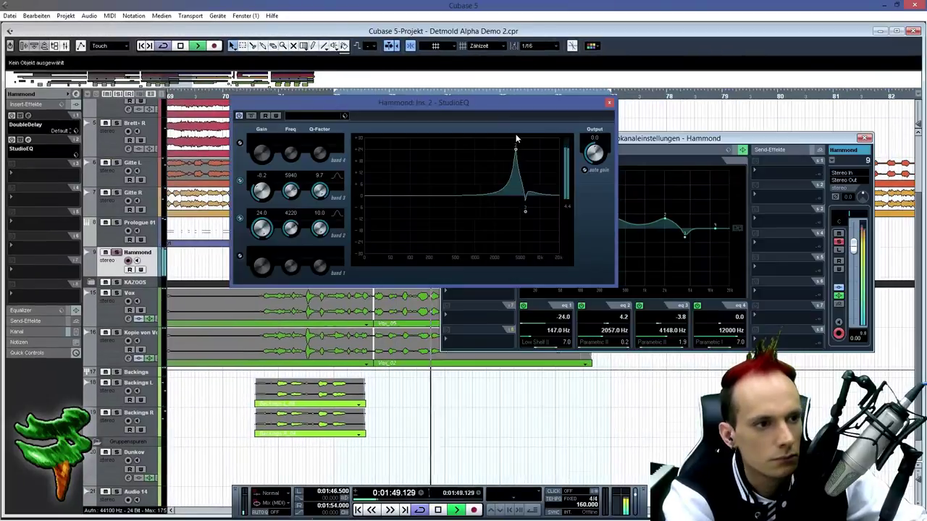
left_click_drag(515, 134, 518, 132)
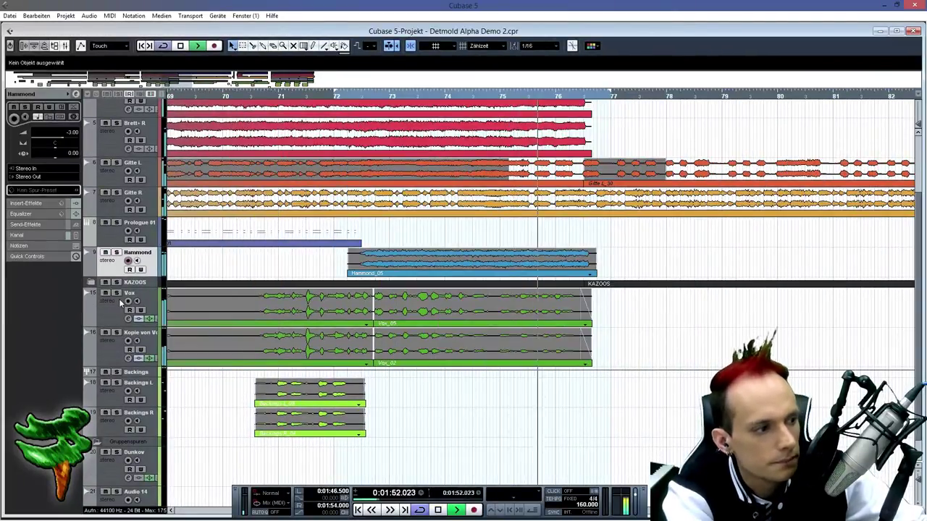
key("space")
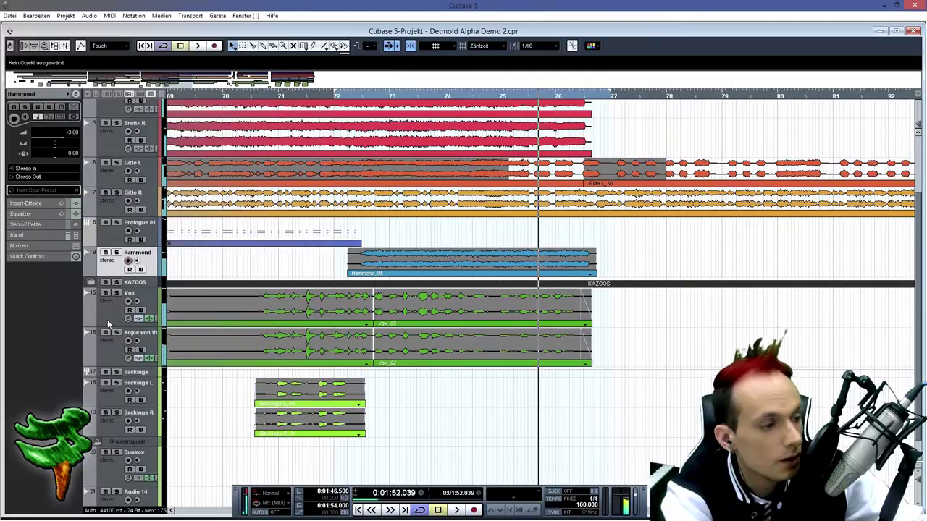
- Open Vox Dist's AmpSimulator, then set Vox Clean's PingPongDelay to a 1/4 delay with lower feedback
left_click_drag(189, 88, 7, 86)
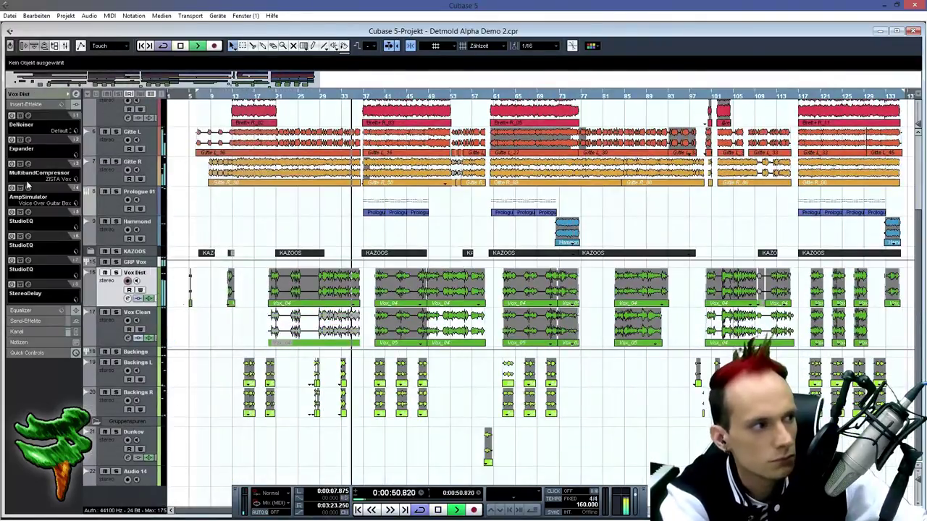
left_click(29, 187)
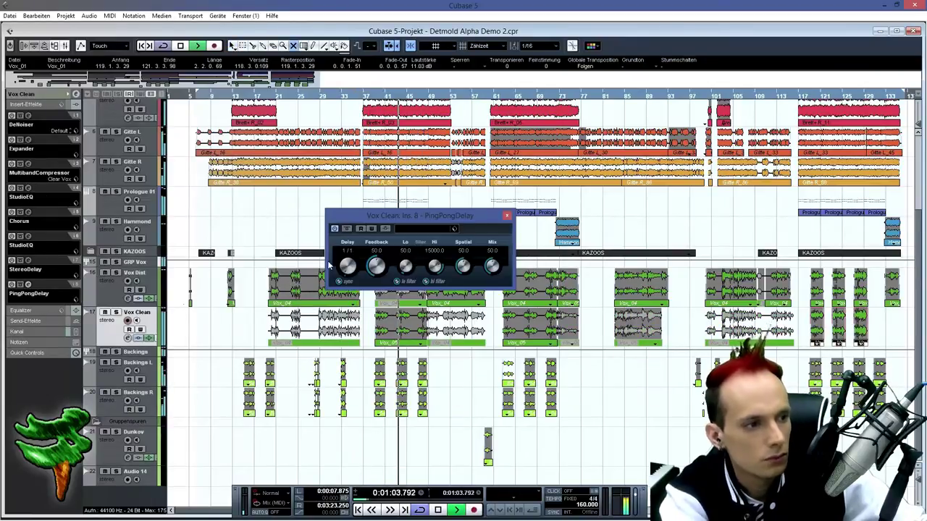
scroll(352, 264, "down", 2)
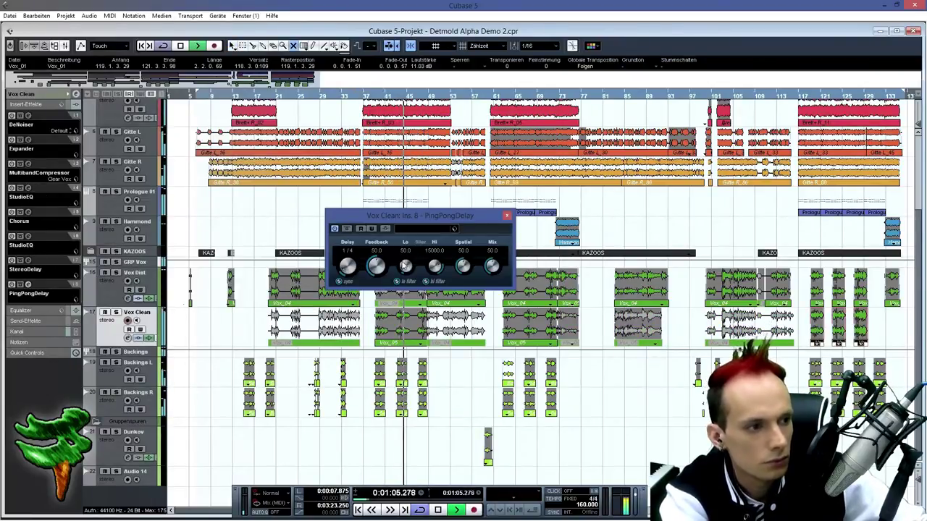
left_click_drag(375, 268, 370, 277)
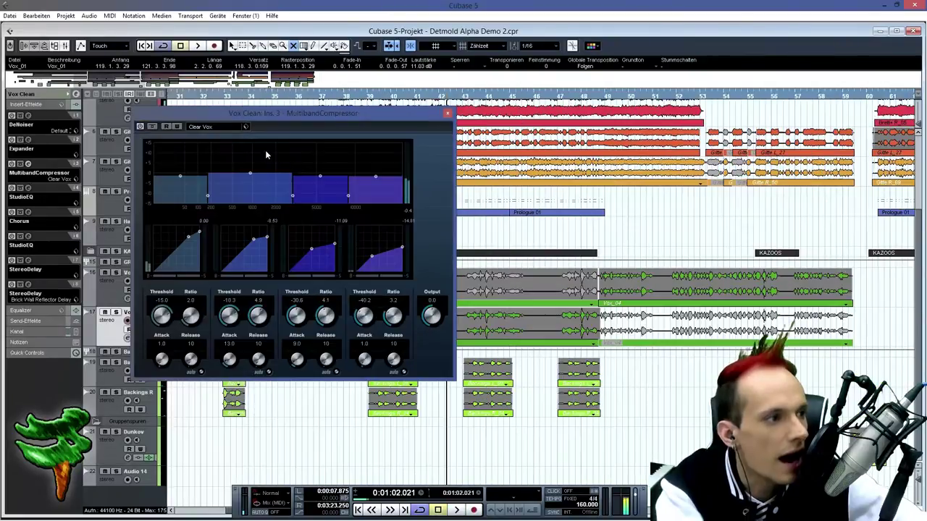
- Choose another preset for Vox Clean's MultibandCompressor and open the MultibandCompressor of Vox Dist
left_click(234, 126)
left_click(218, 194)
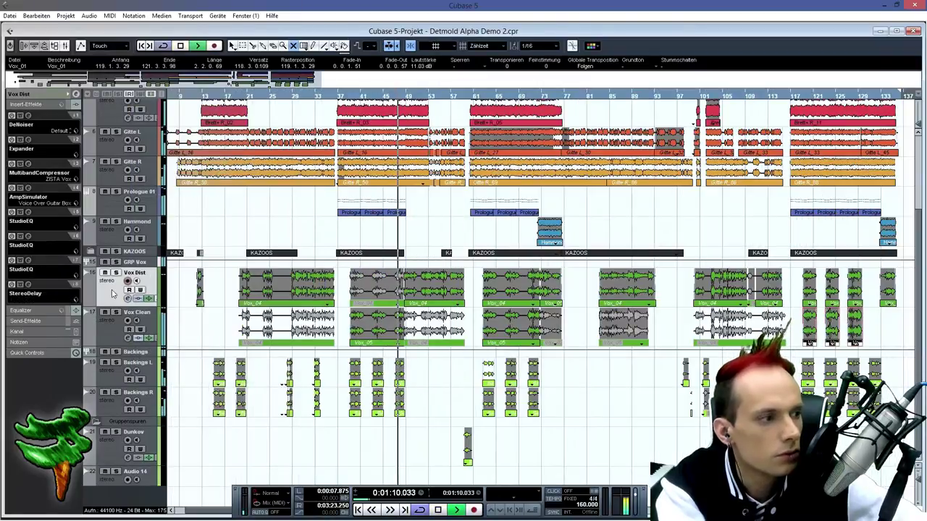
left_click(29, 165)
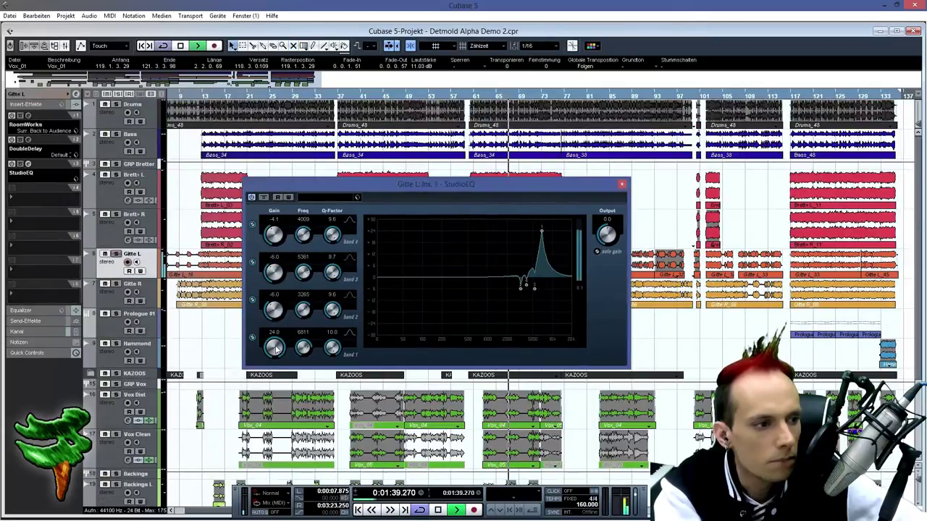
- On Gitte L, cut StudioEQ band 1 to -6.0 at 6811 Hz and shorten the RoomWorks reverb time
left_click_drag(276, 350, 267, 399)
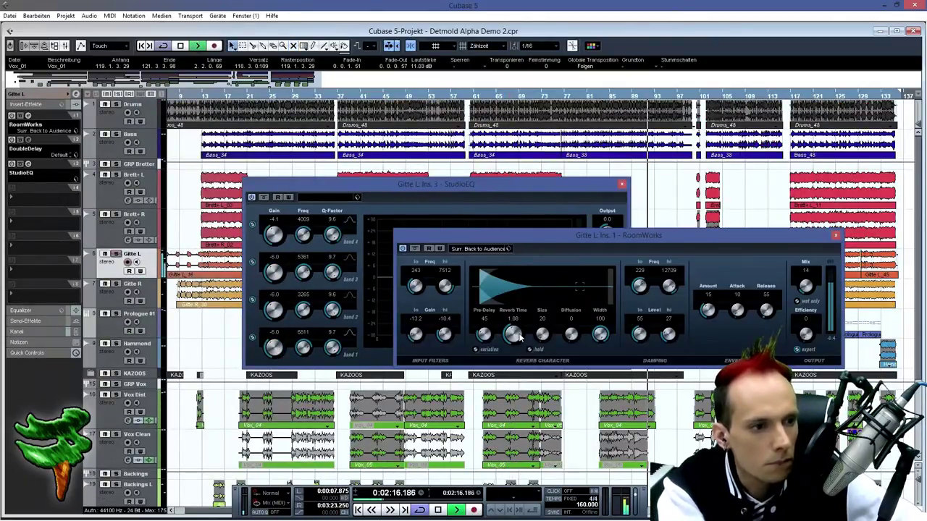
left_click_drag(519, 337, 519, 350)
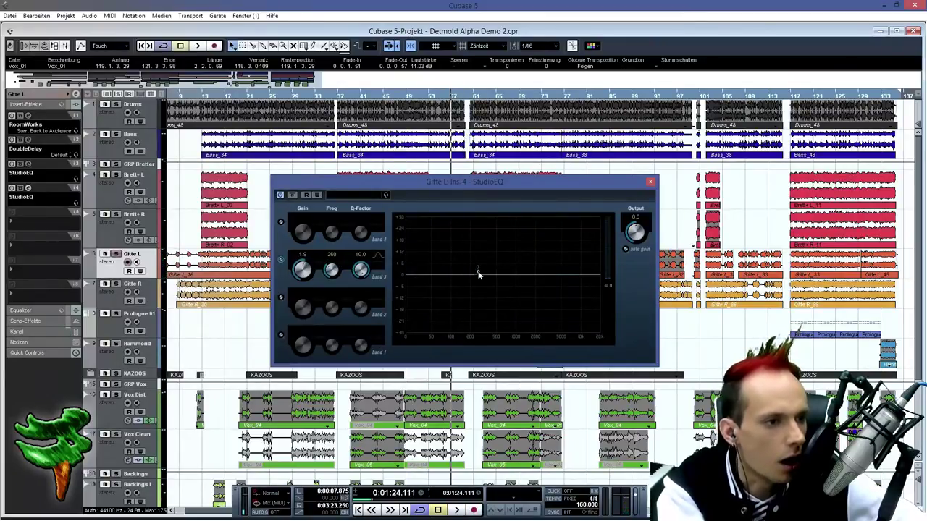
key("space")
left_click_drag(478, 274, 509, 224)
left_click_drag(302, 268, 303, 286)
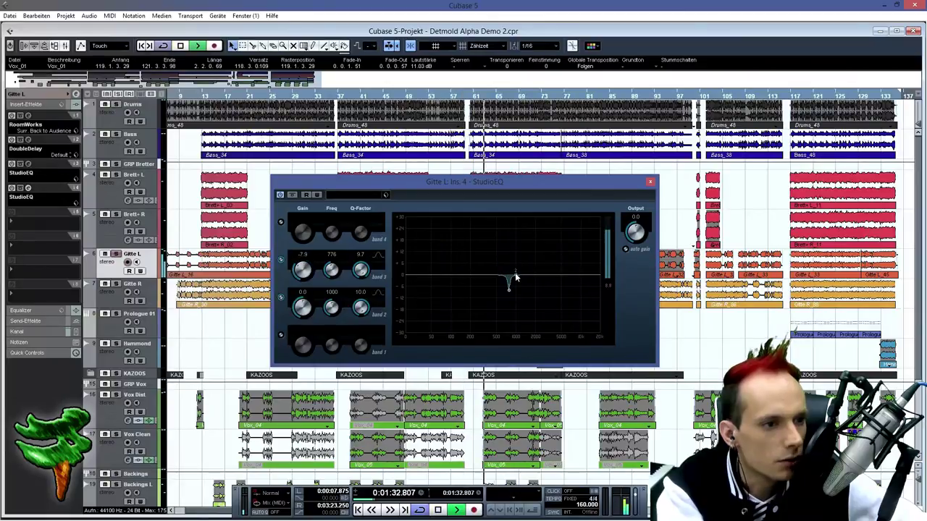
left_click_drag(514, 276, 549, 228)
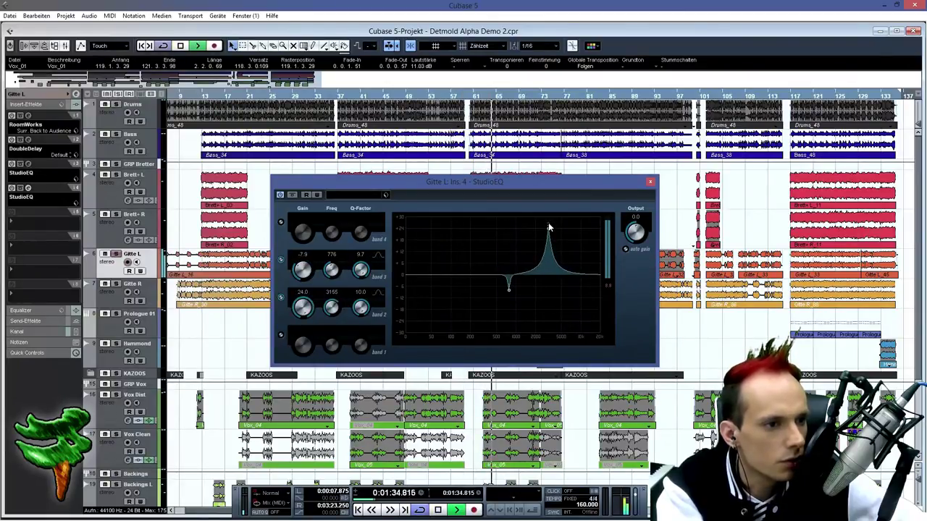
key("space")
left_click_drag(302, 307, 295, 331)
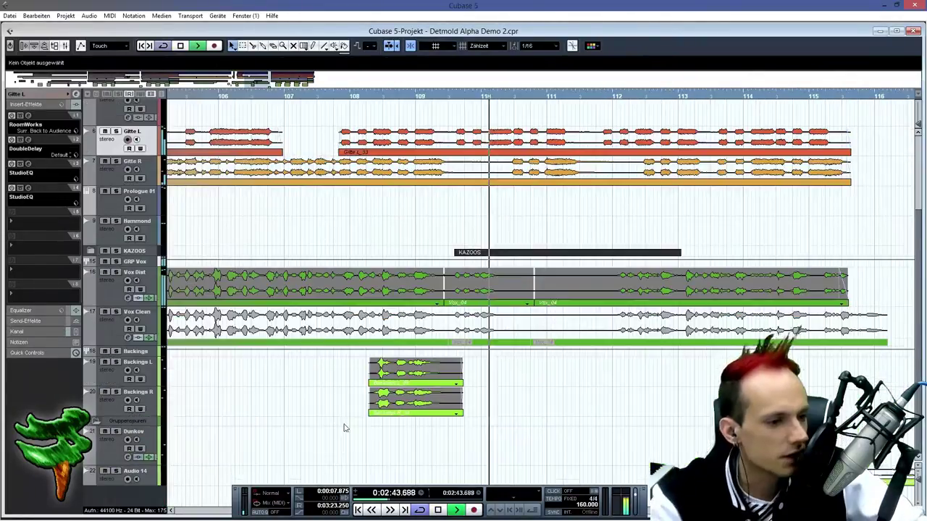
- Expand the KAZOOS folder track to show its kazoo tracks and play the song with them in view
scroll(345, 428, "down", 3)
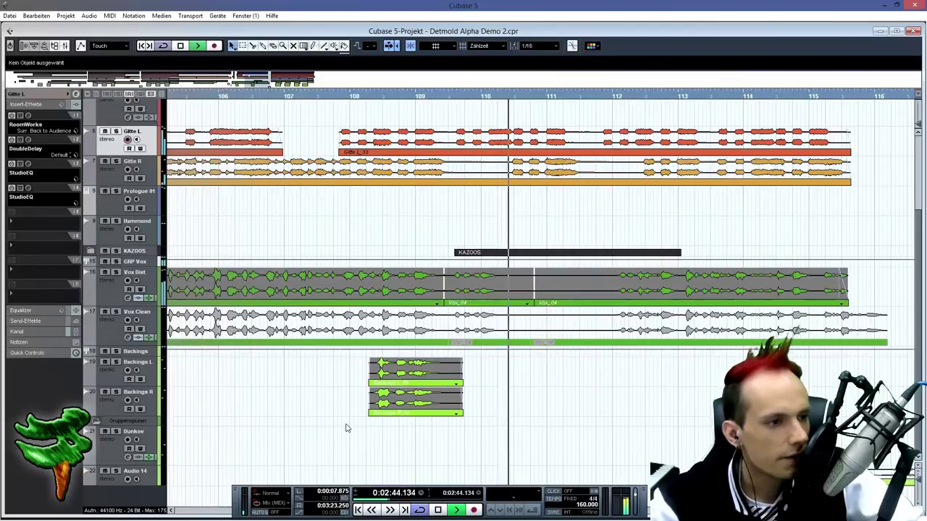
left_click(92, 255)
left_click(92, 252)
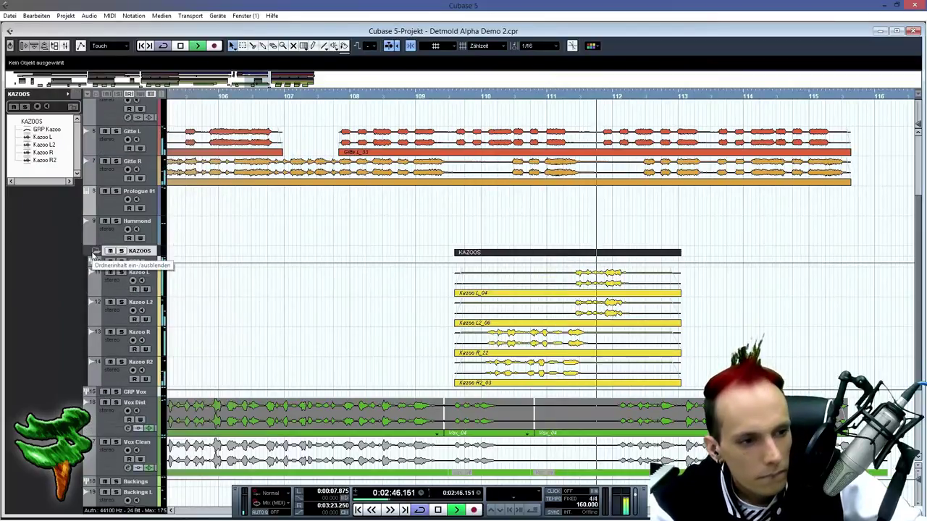
left_click(93, 253)
key("space")
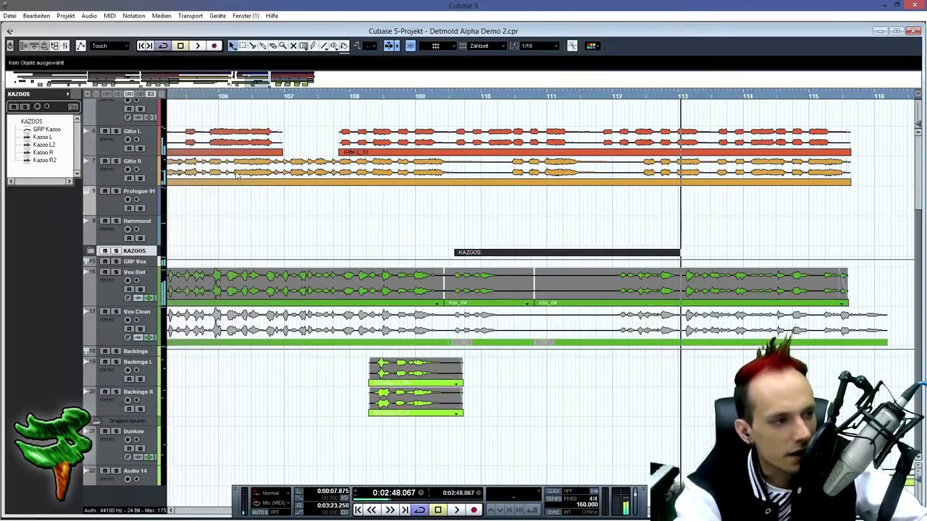
left_click_drag(238, 83, 3, 63)
left_click(91, 251)
key("space")
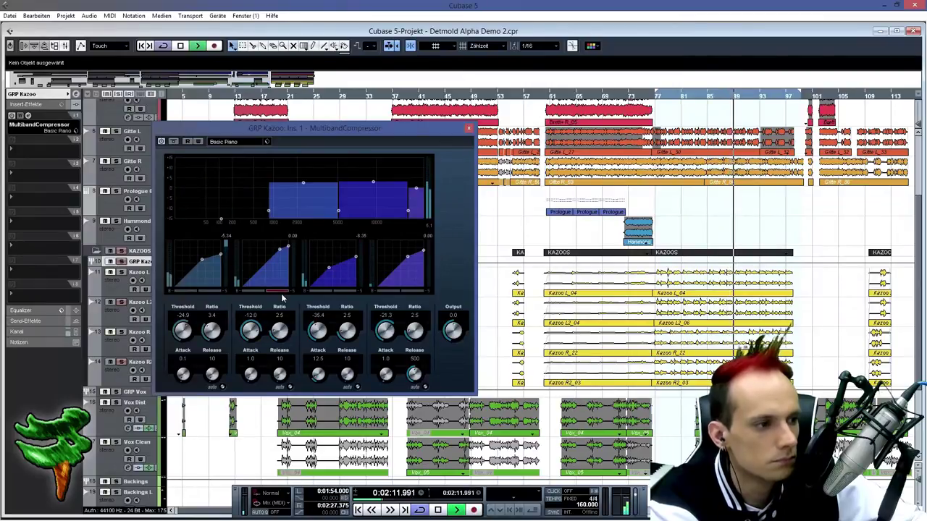
- Bypass bands 3 and 4 of GRP Kazoo's MultibandCompressor and lower the crossover between bands 1 and 2
left_click(342, 289)
left_click(389, 291)
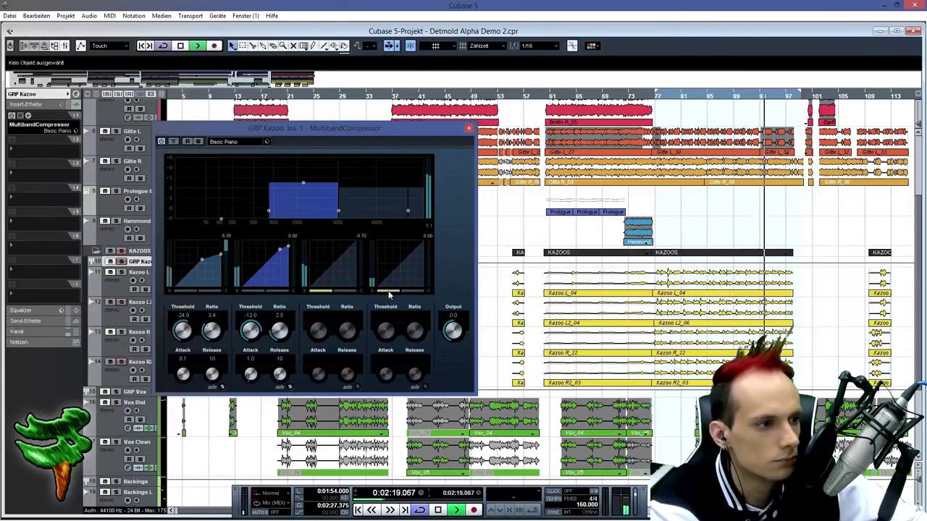
left_click_drag(269, 210, 255, 212)
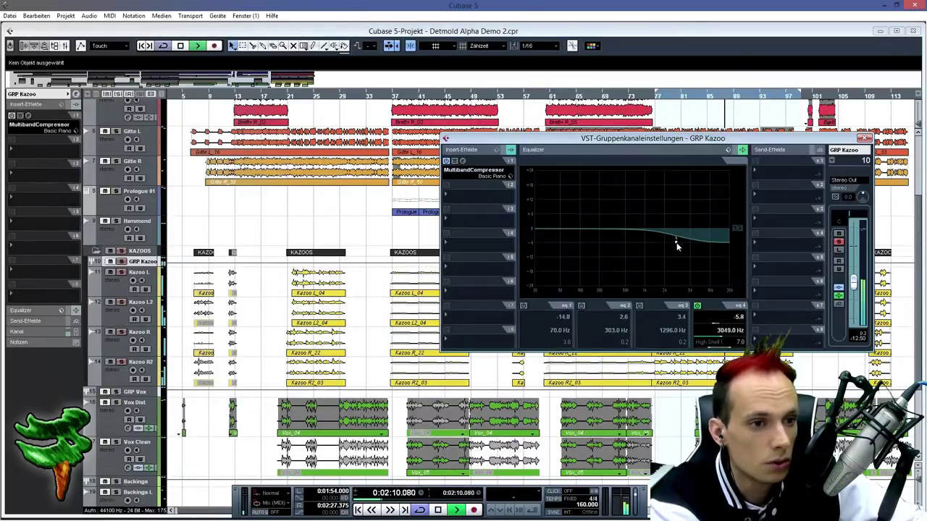
- On GRP Kazoo, reshape the channel EQ with a deeper high shelf above about 3 kHz and cut StudioEQ band 4 at 7809 Hz
left_click_drag(676, 241, 685, 253)
mouse_move(687, 211)
left_mouse_down()
mouse_move(662, 203)
mouse_move(670, 215)
left_mouse_up()
left_click_drag(640, 217, 639, 220)
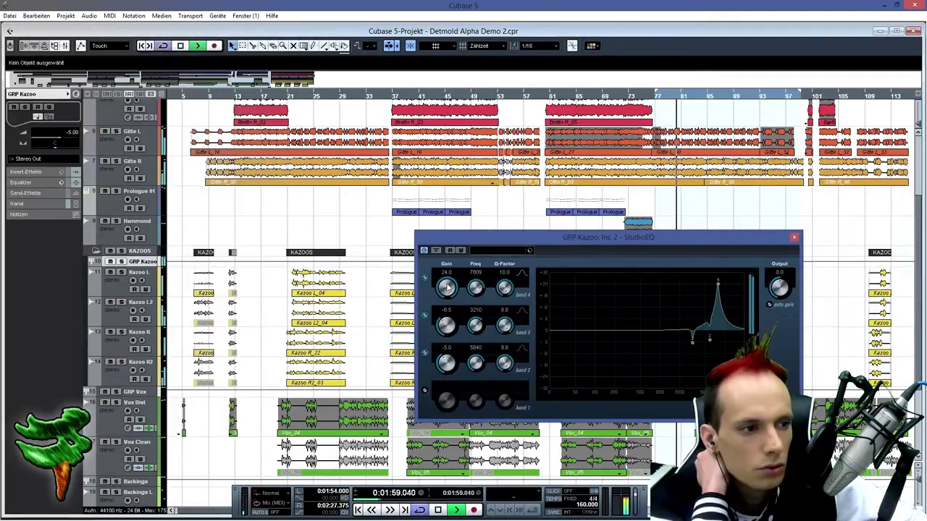
left_click_drag(448, 287, 444, 333)
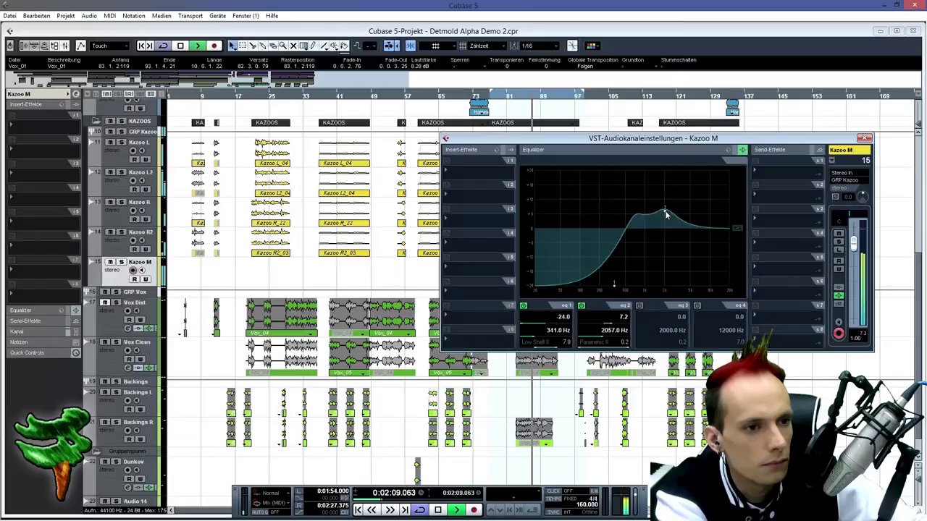
- On Kazoo M, lower the channel EQ's band 2 boost near 2057 Hz and replace the Symphonic insert with Rotary
mouse_move(666, 214)
left_mouse_down()
mouse_move(687, 209)
mouse_move(671, 224)
left_mouse_up()
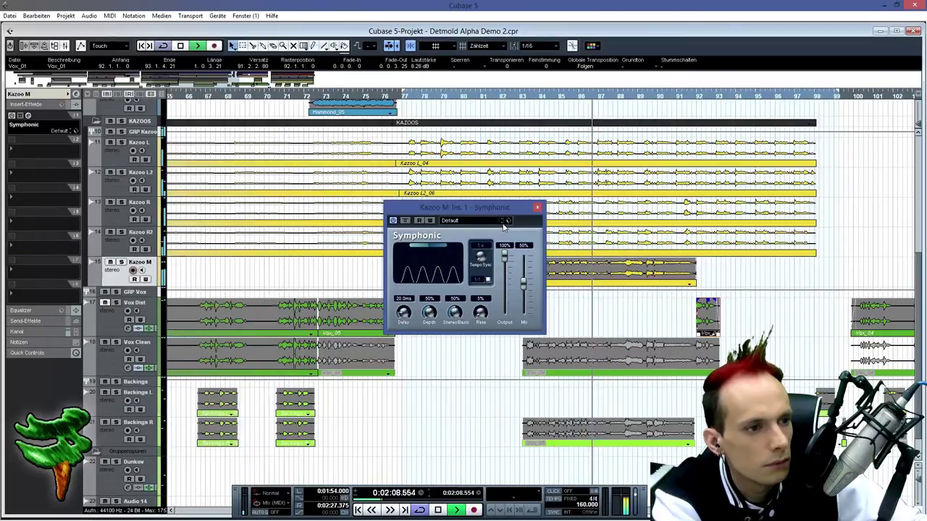
left_click(537, 207)
left_click(32, 125)
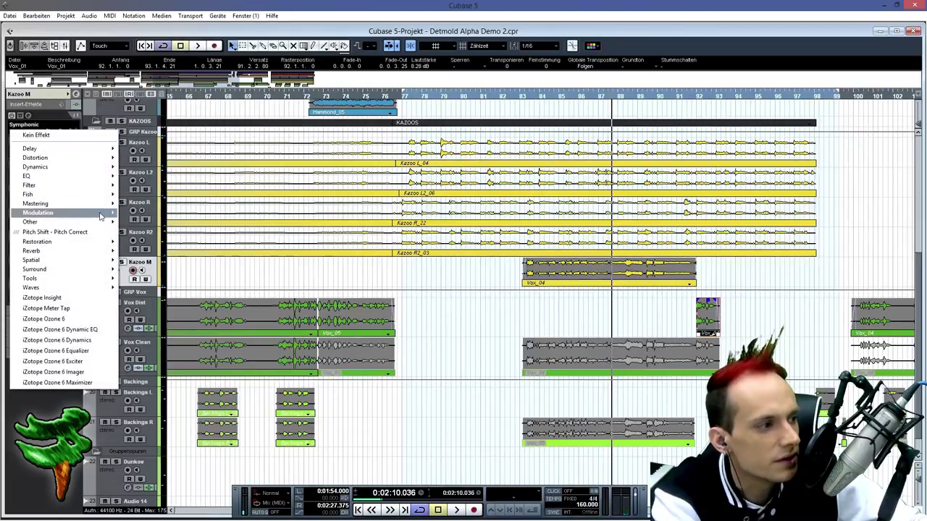
mouse_move(43, 213)
left_click(137, 288)
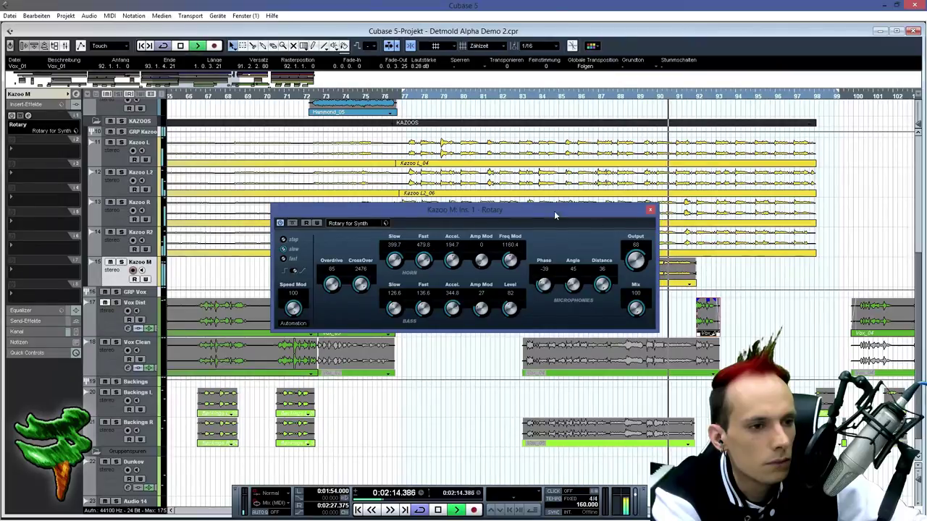
- Close the Rotary window, move the playhead to bar 83 and open the modulation effect choices for Kazoo M's first insert
left_click(649, 211)
left_click(522, 96)
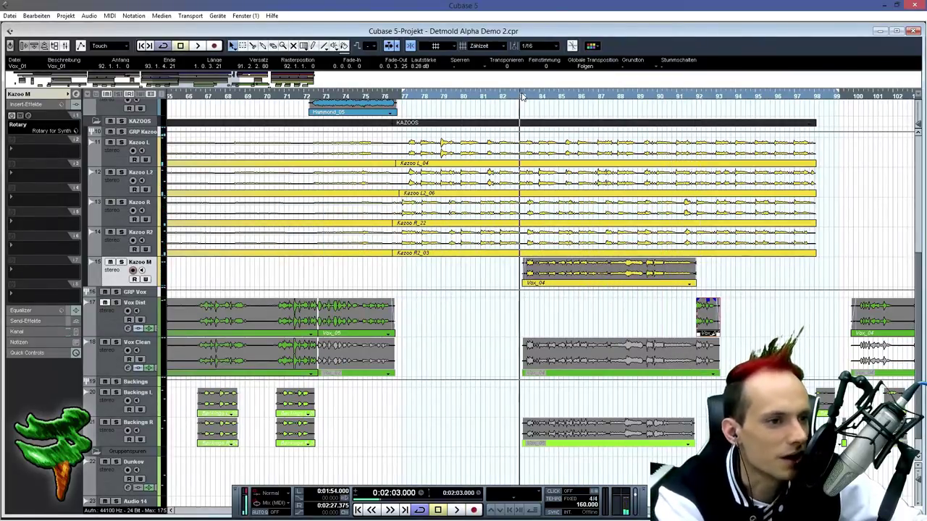
left_click(36, 129)
mouse_move(95, 209)
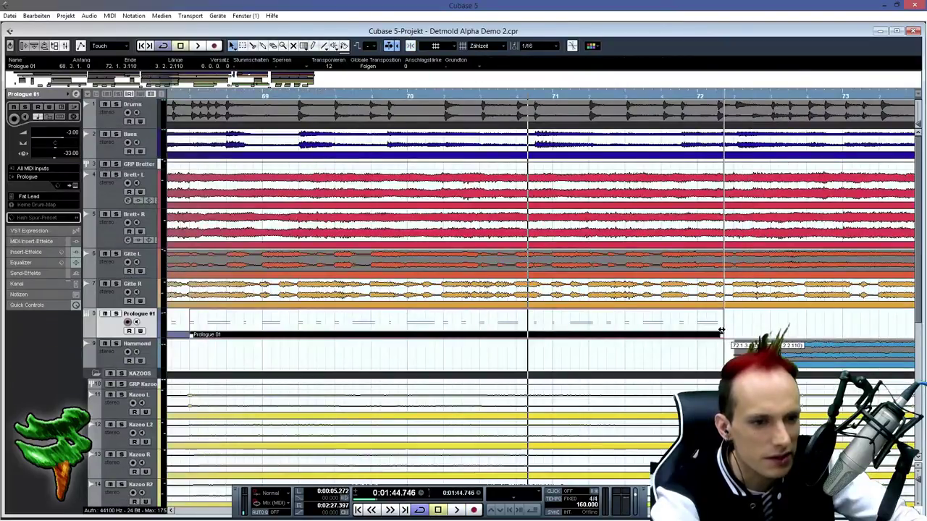
- Play the transition to the Hammond track and insert AmpSimulator in its slot 3
key("space")
left_click(106, 337)
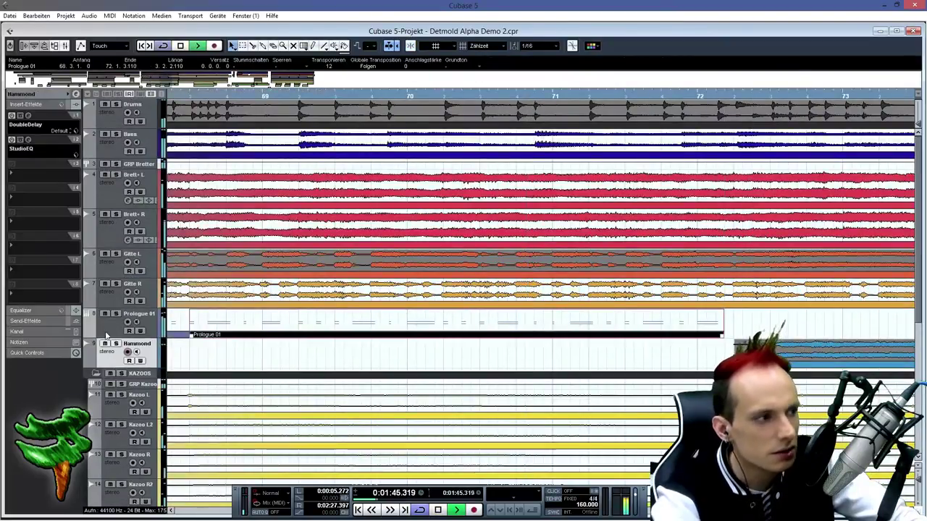
left_click(62, 94)
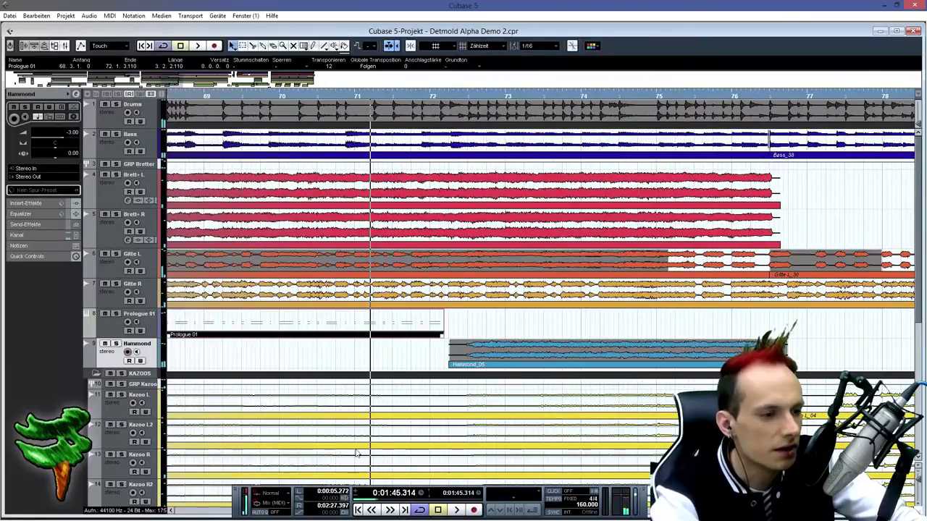
left_click(46, 206)
left_click(34, 172)
mouse_move(62, 205)
left_click(171, 209)
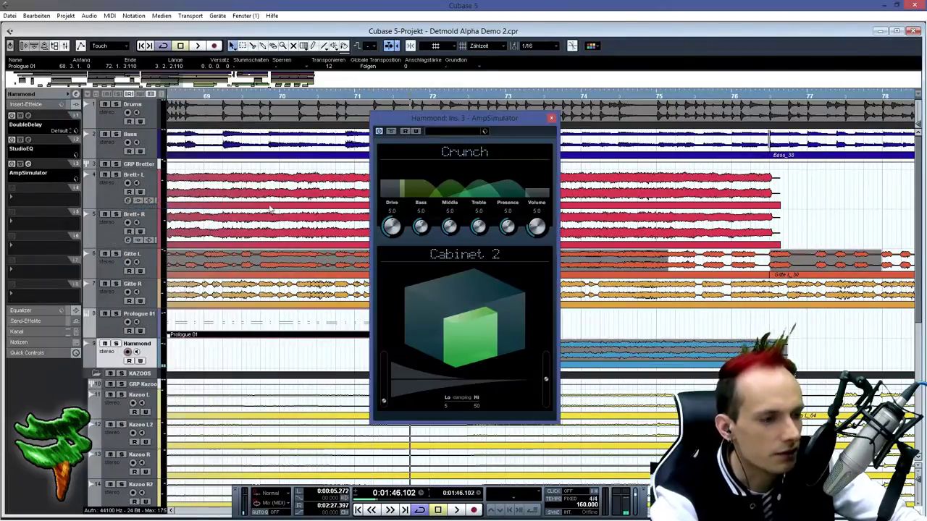
- Audition the Hammond track with the AmpSimulator preset Twang Man, toggling solo, and reduce the amp's presence
left_click(463, 132)
left_click(117, 344)
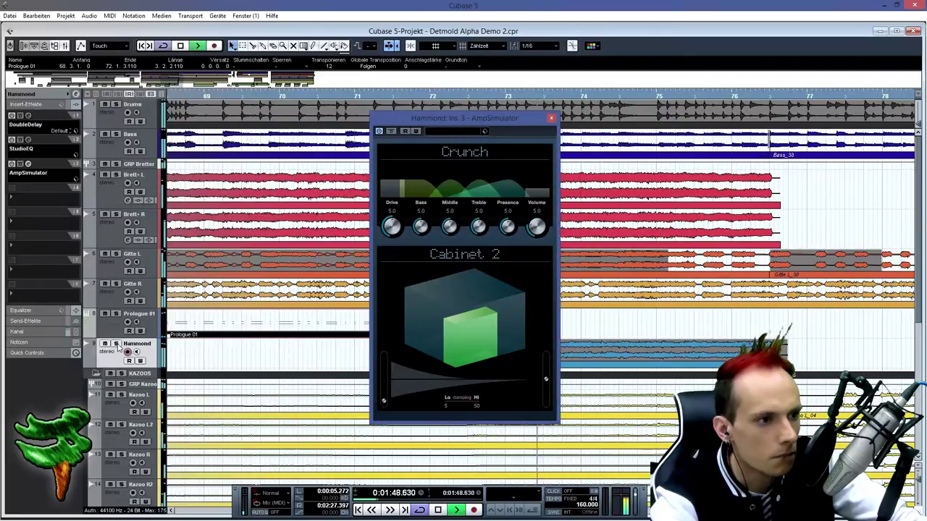
left_click(118, 345)
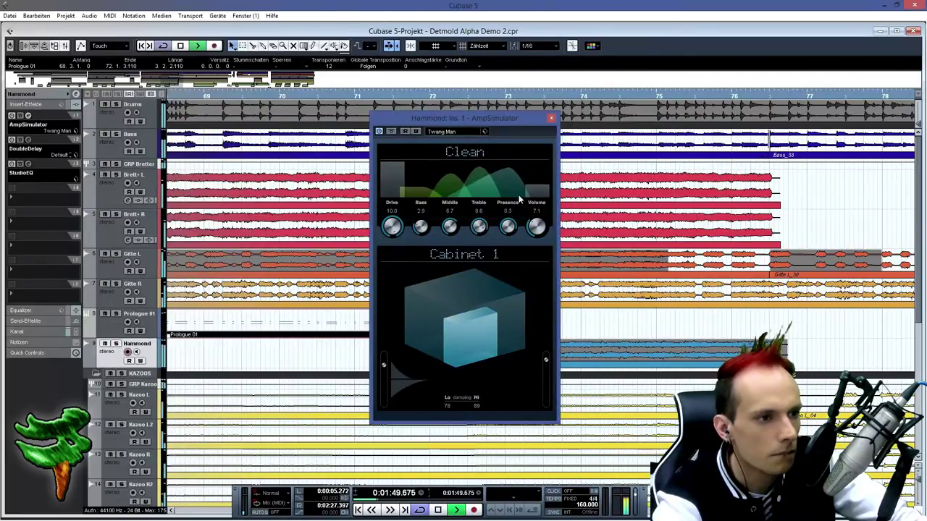
left_click_drag(519, 199, 517, 206)
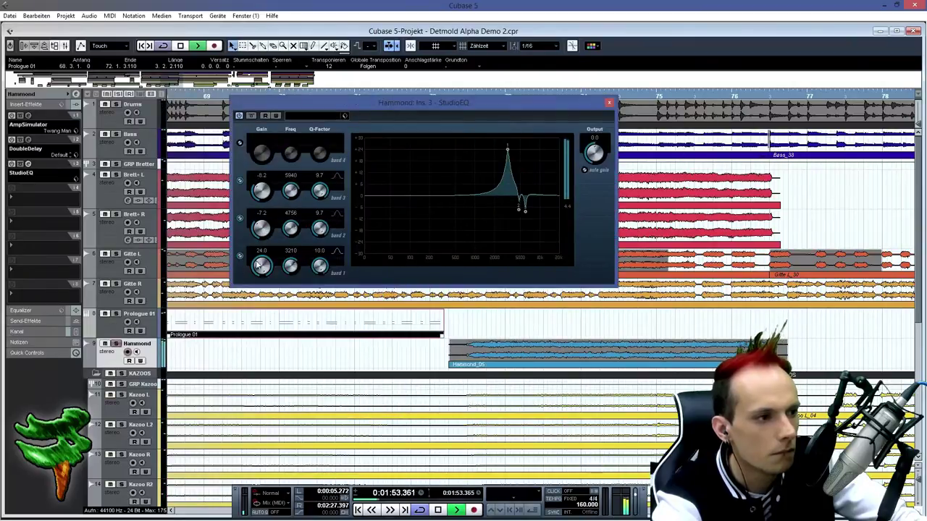
- Pull down the gain of Hammond's StudioEQ band 1 at 3210 Hz and stop playback after listening
left_click_drag(257, 266, 258, 279)
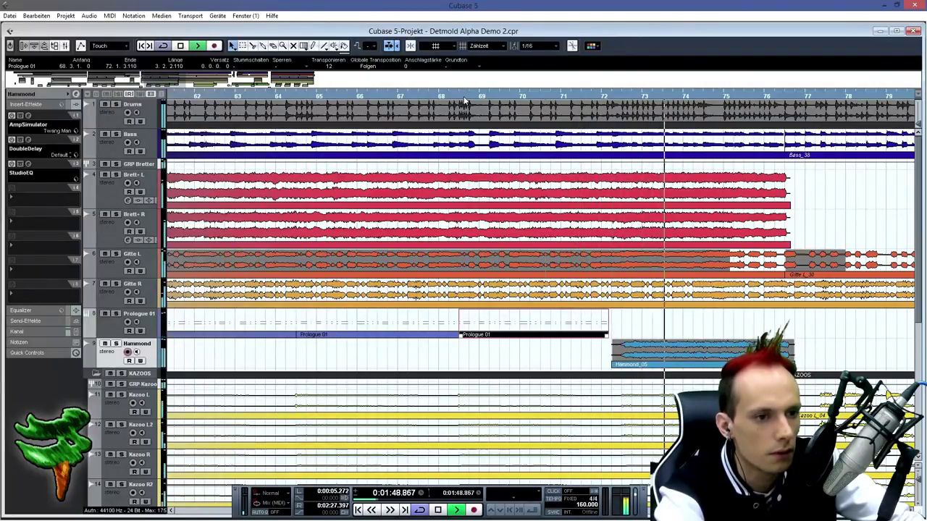
key("space")
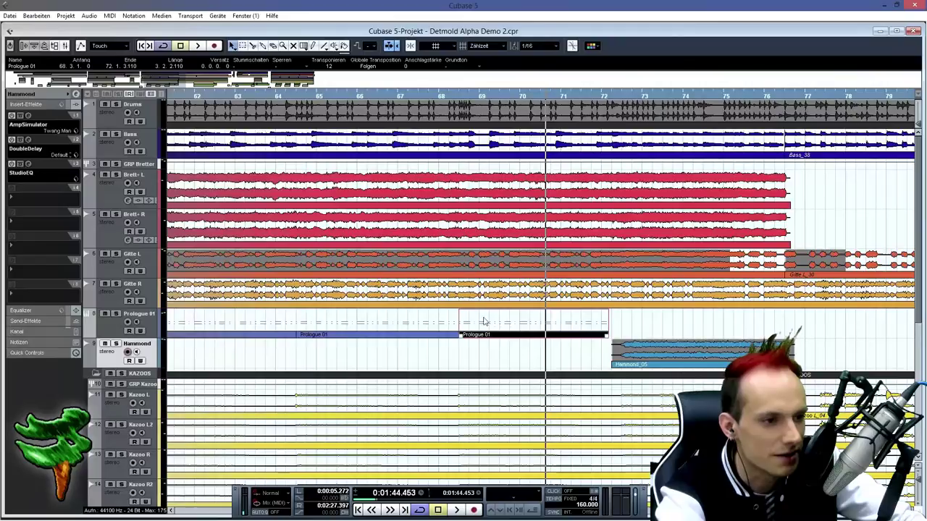
- Deselect the Prologue 01 clip, audition the transition into the Hammond part, review Hammond's insert 3 StudioEQ and close it
left_click(570, 357)
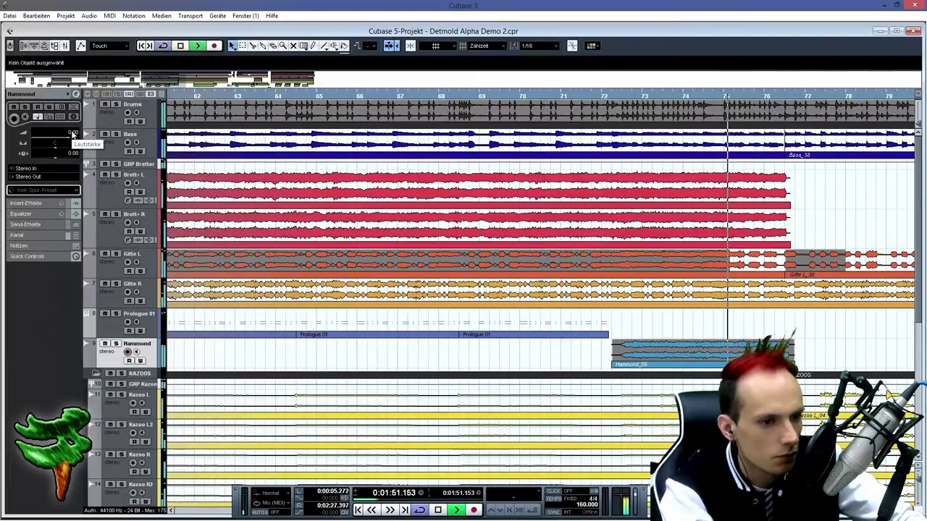
key("space")
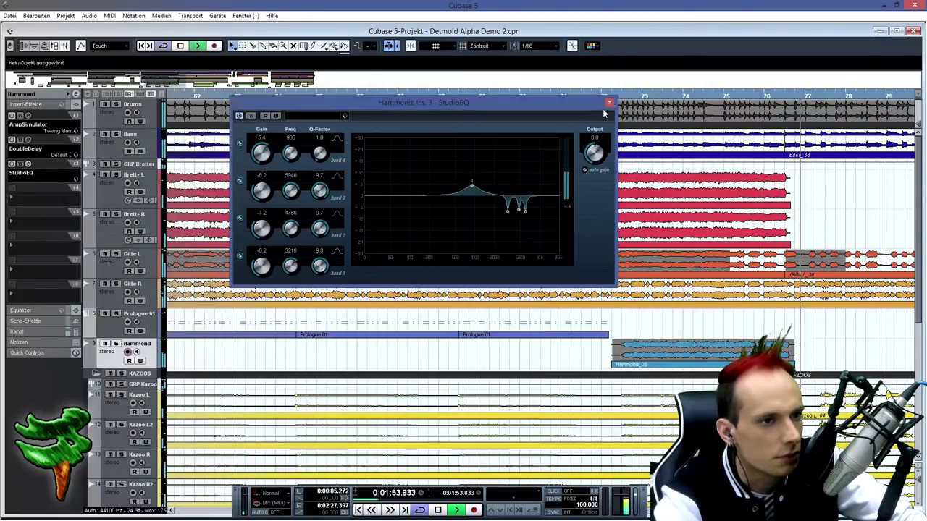
left_click_drag(585, 104, 520, 220)
left_click(595, 98)
mouse_move(407, 304)
left_mouse_down()
mouse_move(403, 314)
mouse_move(399, 284)
mouse_move(425, 309)
left_mouse_up()
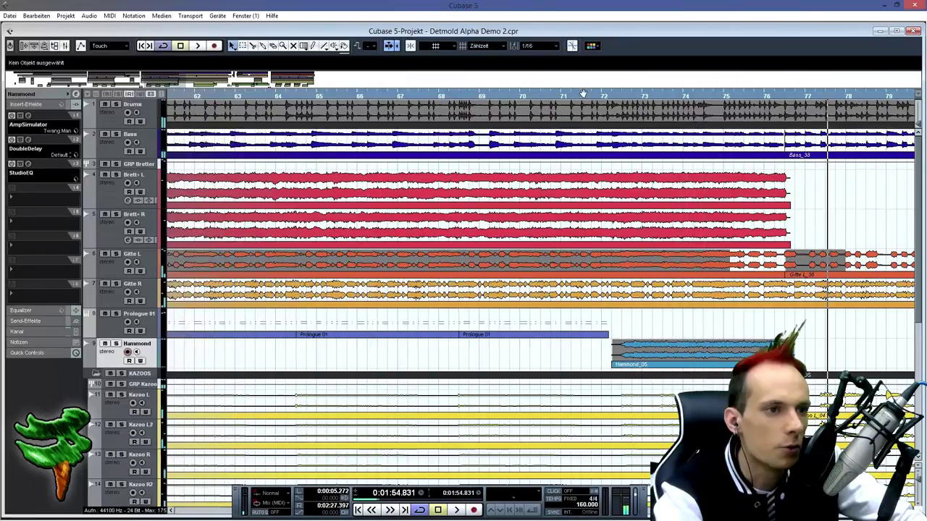
- Place the playhead just after bar 60, where the Brett guitar clips start again, and bring the whole arrangement into view
left_click(583, 97)
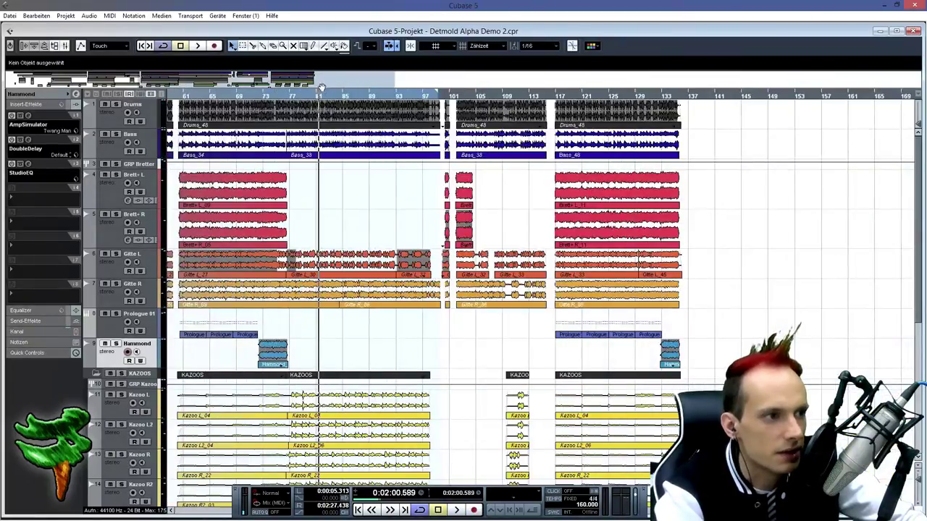
left_click_drag(319, 85, 164, 90)
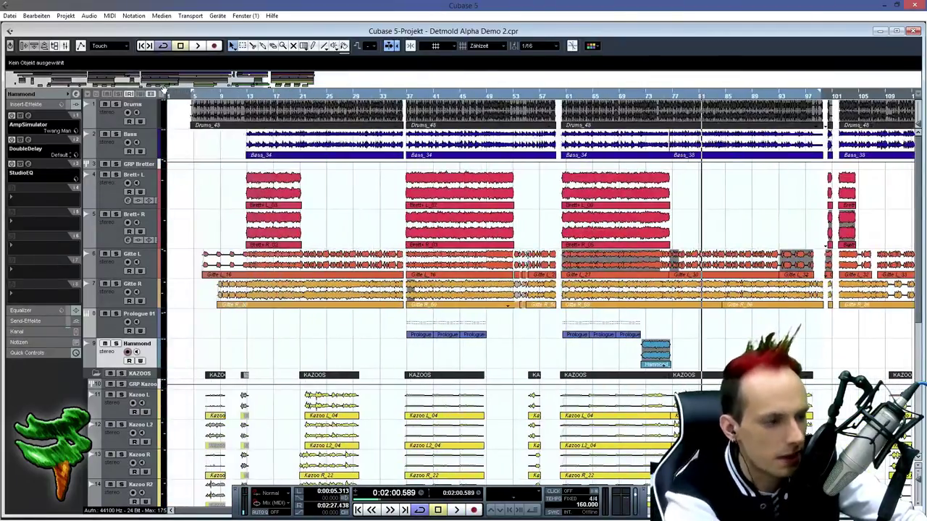
left_click_drag(580, 97, 450, 122)
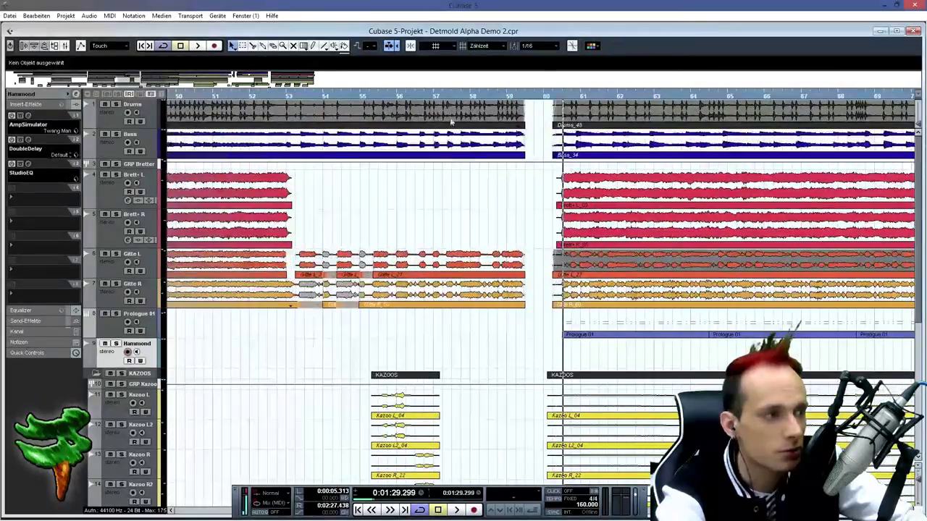
left_click_drag(134, 86, 221, 82)
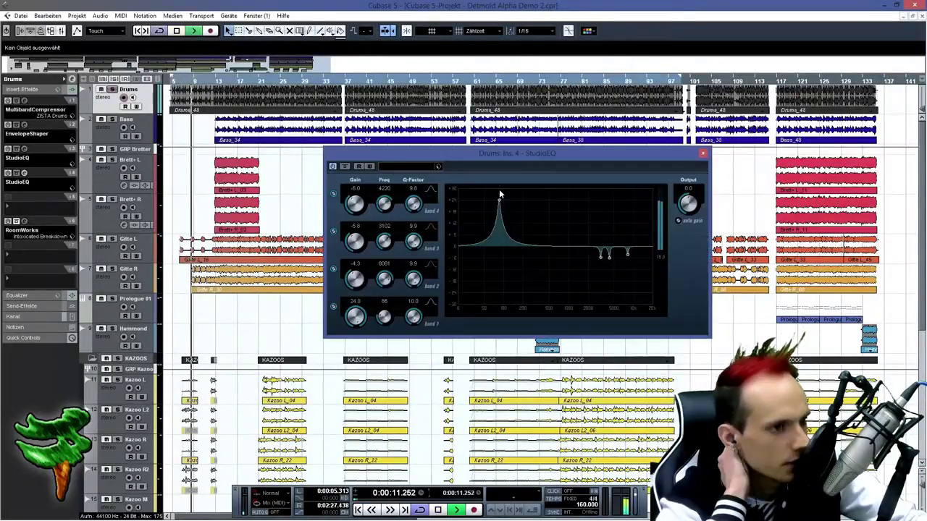
- Move boosted band 1 of the Drums' insert 4 StudioEQ to 55 Hz and pull its gain down
left_click_drag(501, 193, 486, 198)
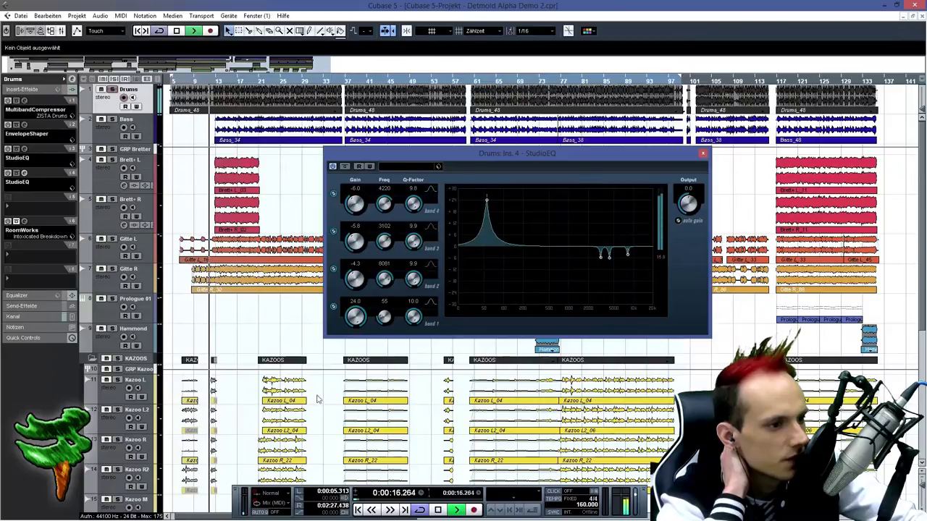
left_click_drag(355, 317, 344, 361)
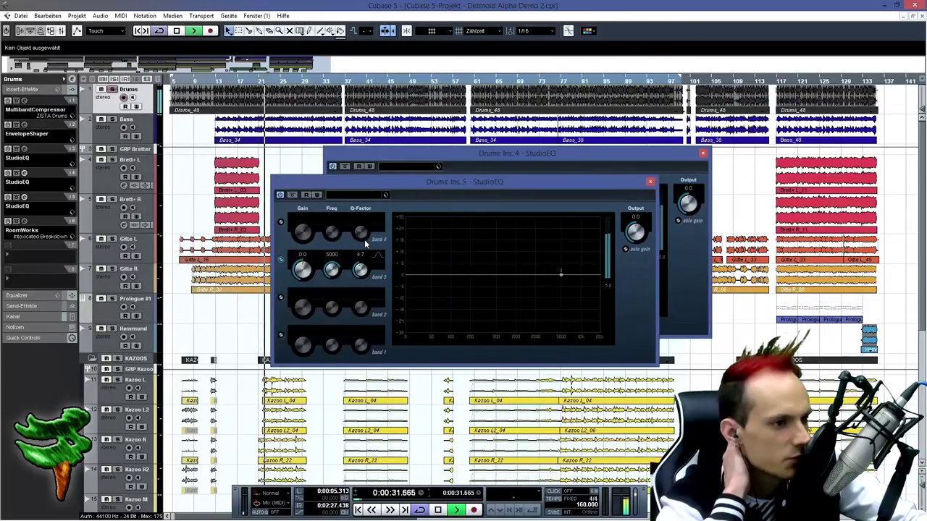
- In the Drums' insert 5 StudioEQ, set band 3 to gain 5.4 at 10624 Hz and enable band 2 with a Q-factor of 10.0
left_click_drag(560, 275, 584, 268)
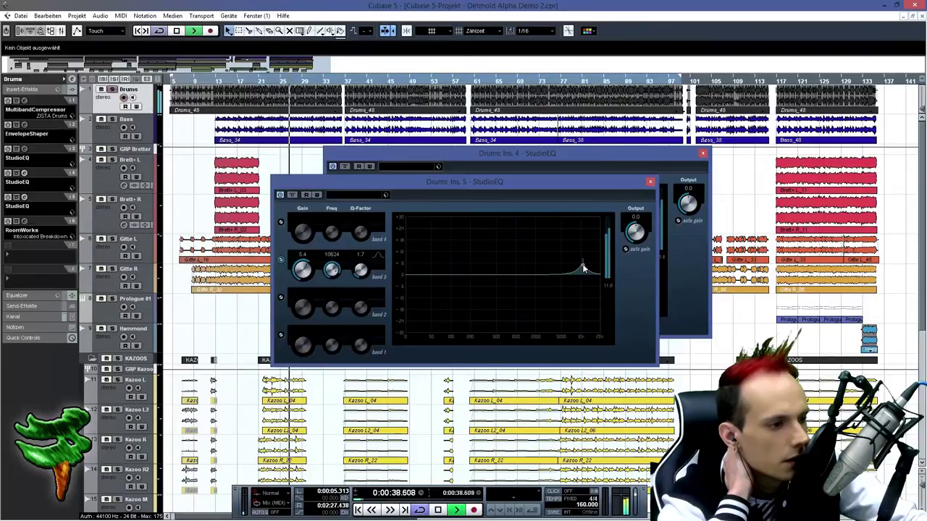
left_click(281, 297)
left_click_drag(361, 309, 527, 283)
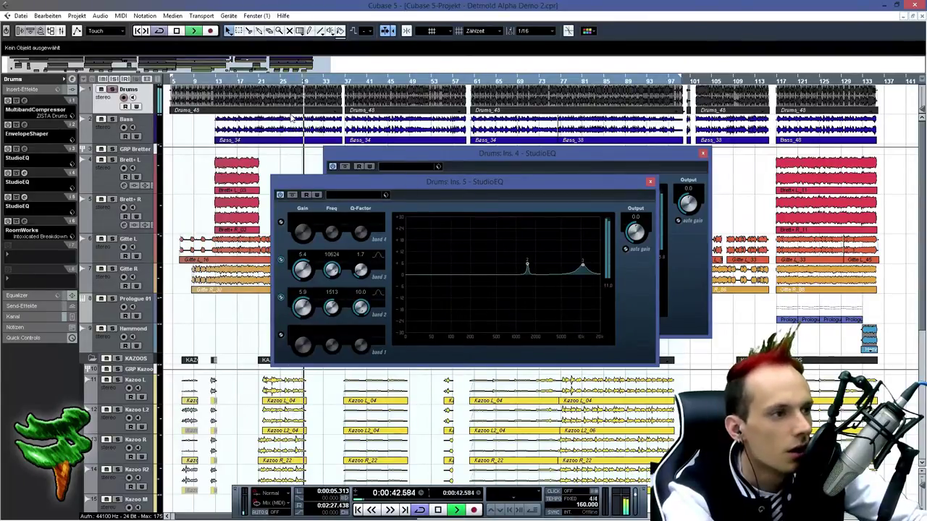
- Play from about bar 76, sweep the narrow band 2 for harsh drum frequencies, and pull down the boosted band 1 at 314 Hz
left_click(559, 82)
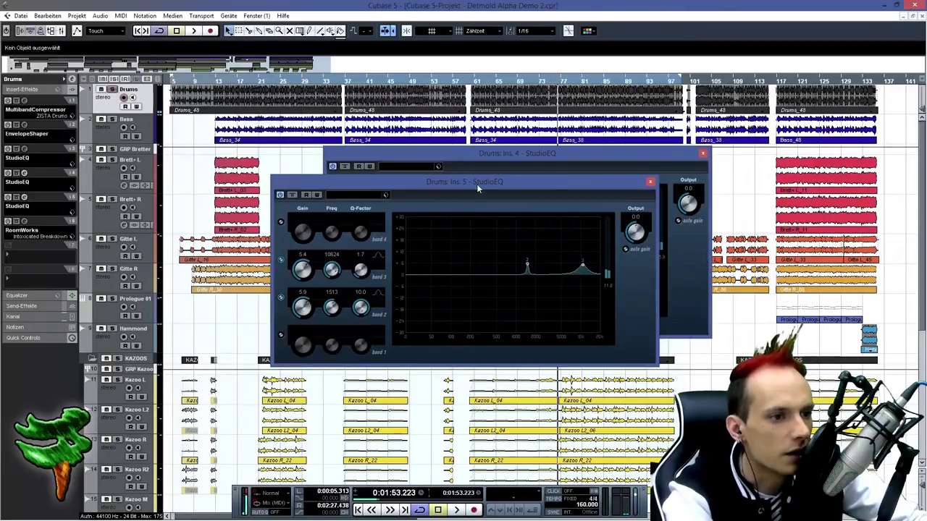
key("space")
left_click_drag(527, 267, 555, 231)
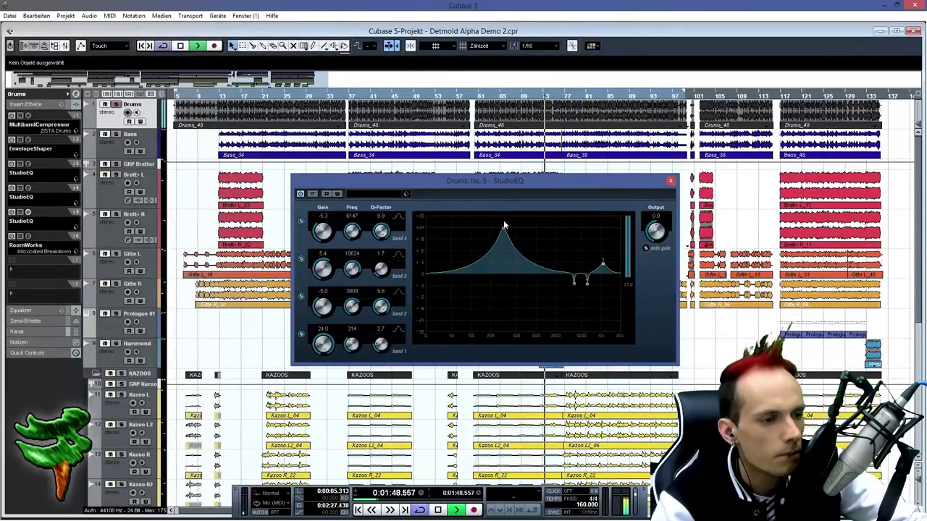
left_click_drag(505, 226, 505, 256)
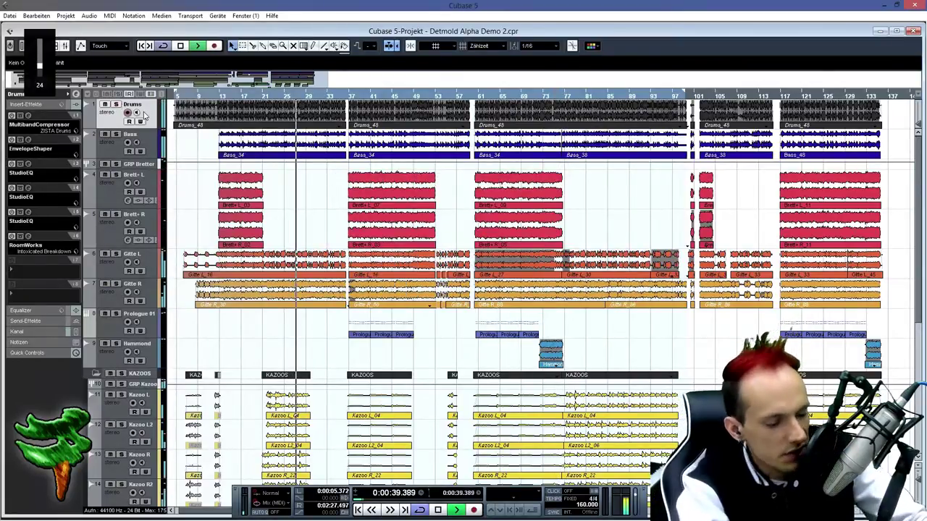
- Set the Drums' EnvelopeShaper attack to 4.2 and output to -0.2, and briefly check the insert 5 StudioEQ
left_click(53, 149)
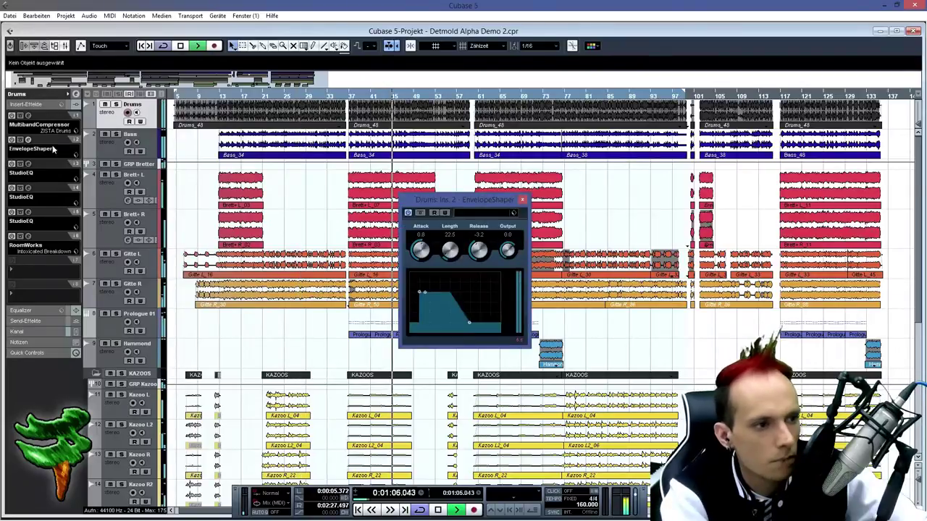
left_click_drag(415, 262, 422, 255)
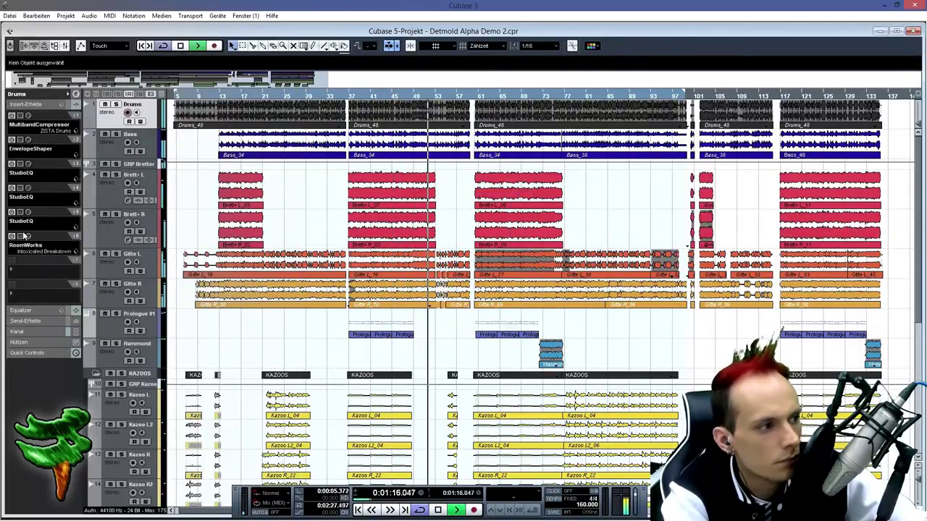
left_click(27, 213)
left_click(28, 214)
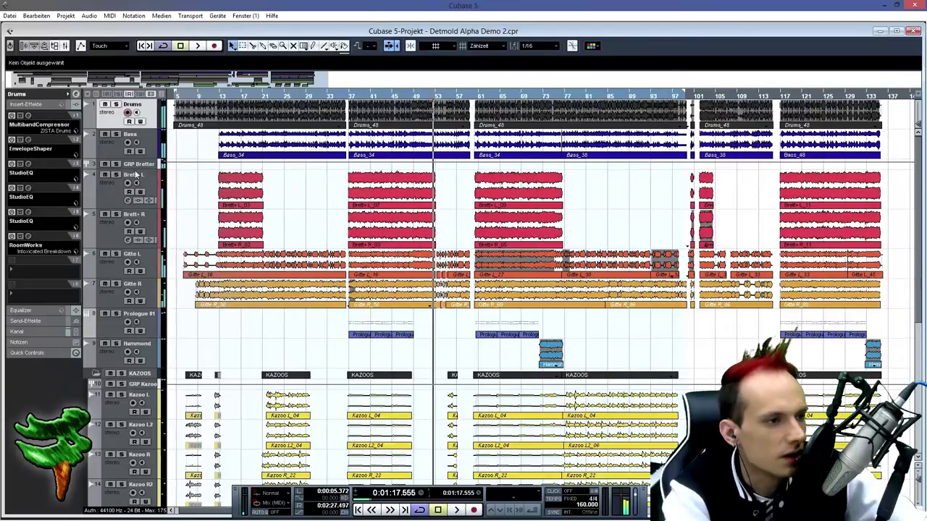
- Play the soloed Drums from bar 37 and review the EnvelopeShaper and the StudioEQs in inserts 3 and 4
left_click(349, 95)
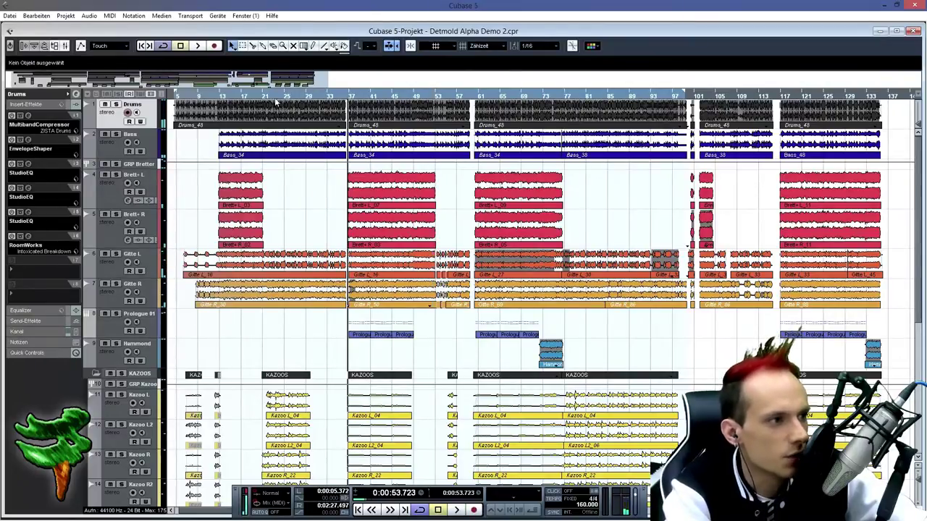
left_click(27, 140)
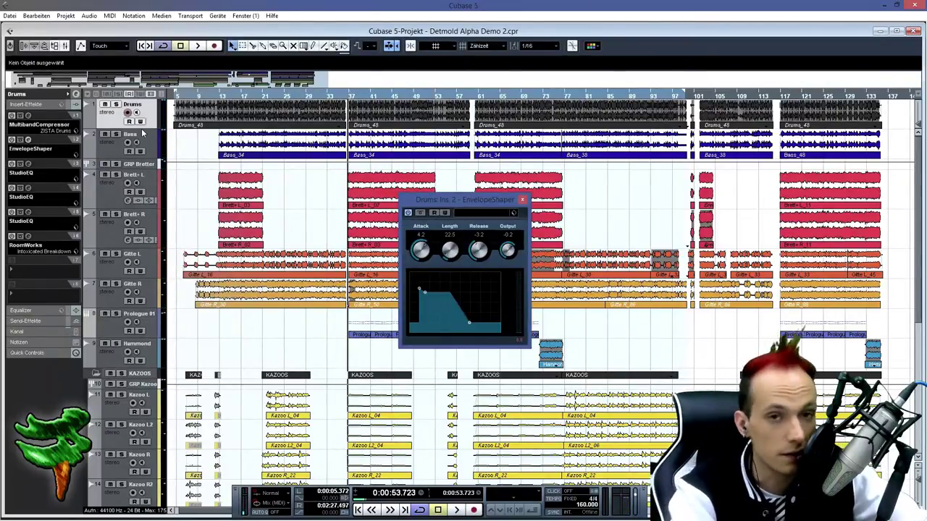
left_click_drag(352, 94, 285, 46)
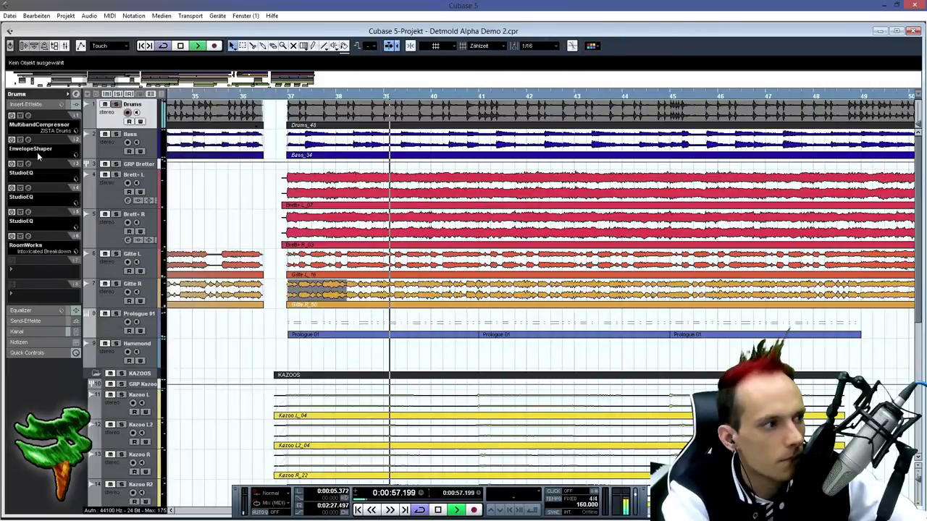
left_click(28, 164)
left_click(29, 165)
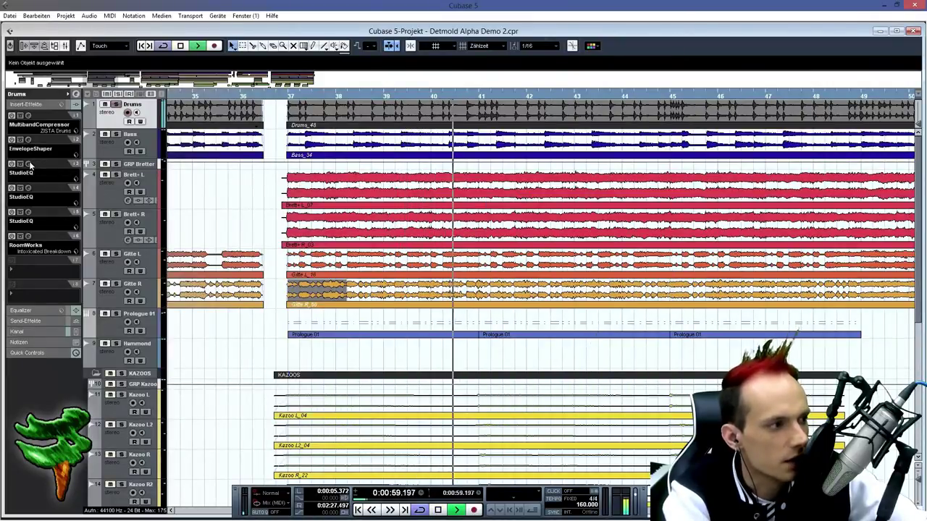
left_click(28, 189)
left_click(28, 189)
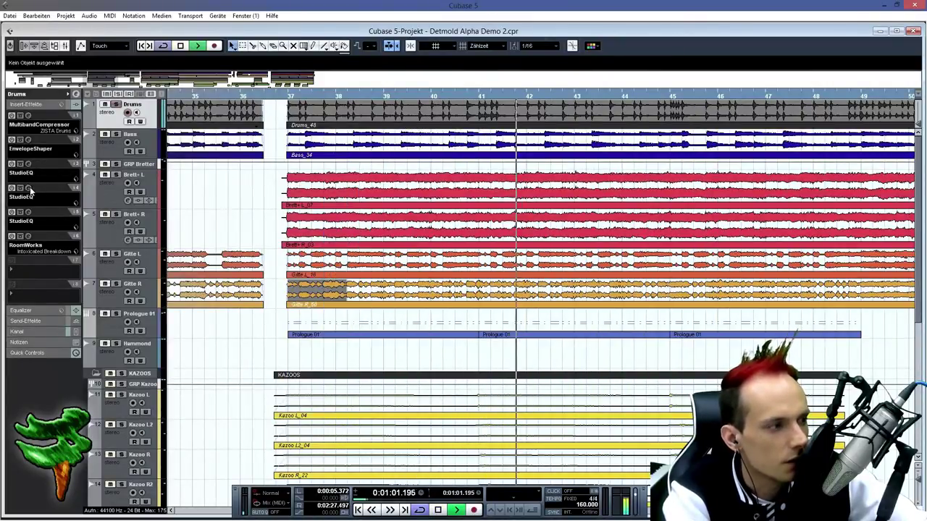
- Open the Drums' channel settings and move the equalizer's boosted second band slightly lower in gain and higher in frequency
left_click(75, 95)
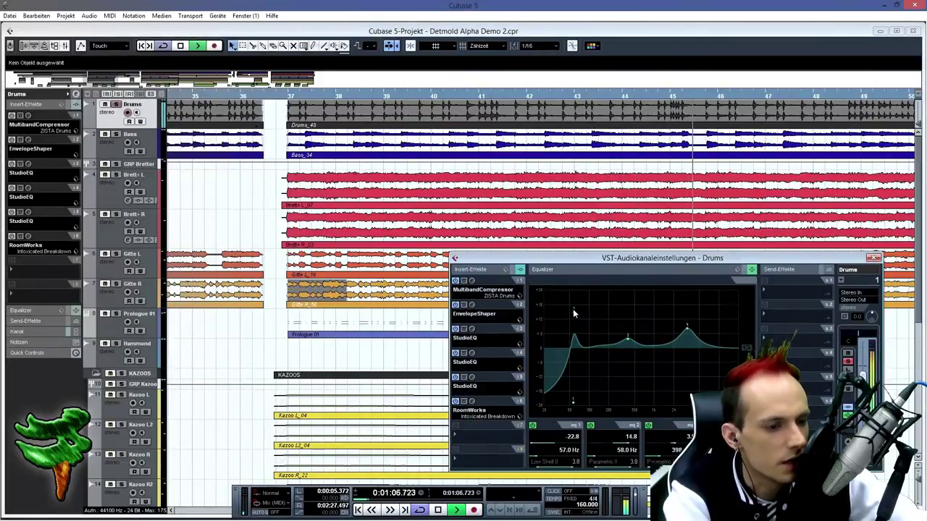
mouse_move(573, 313)
left_mouse_down()
mouse_move(577, 290)
mouse_move(577, 320)
left_mouse_up()
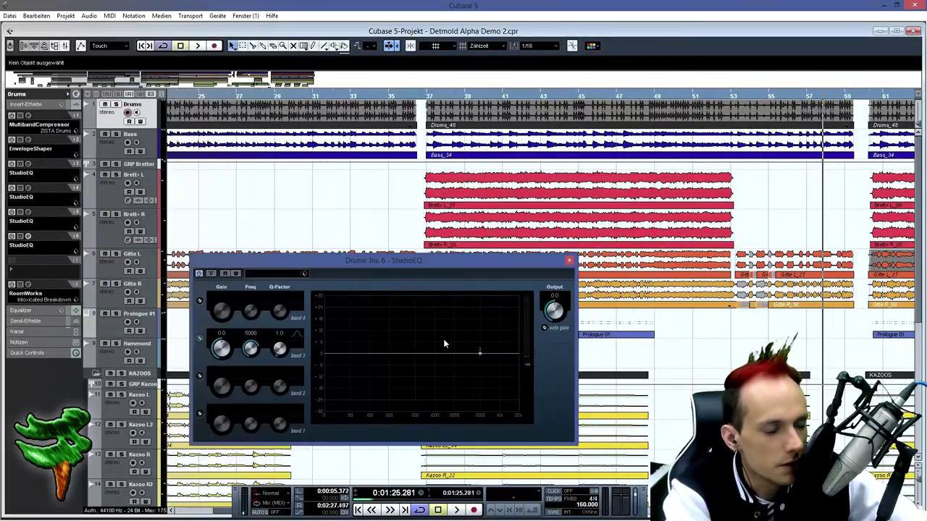
- Boost band 3 of the Drums' insert 6 StudioEQ to 5.9 at 10993 Hz, toggling the band during playback from bar 37
mouse_move(480, 352)
left_mouse_down()
mouse_move(485, 324)
mouse_move(488, 332)
mouse_move(458, 307)
mouse_move(513, 324)
mouse_move(471, 307)
mouse_move(494, 352)
left_mouse_up()
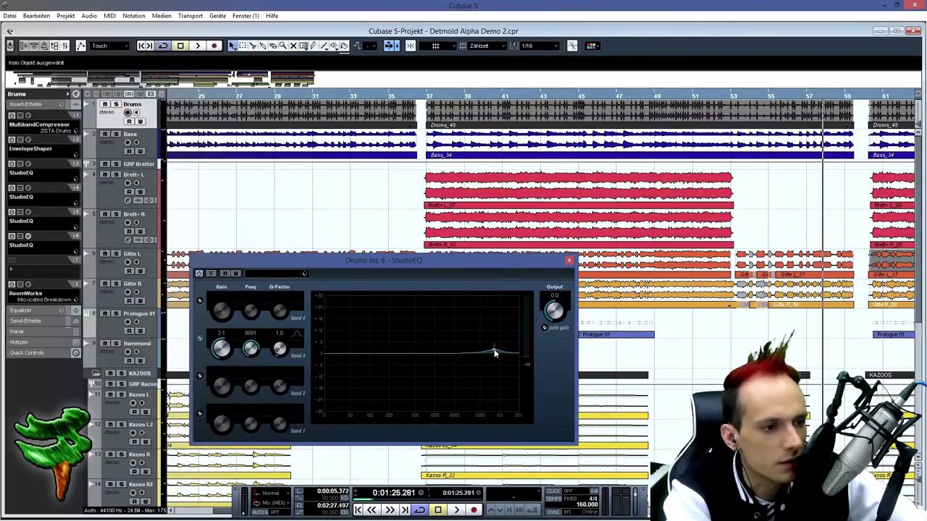
left_click(427, 97)
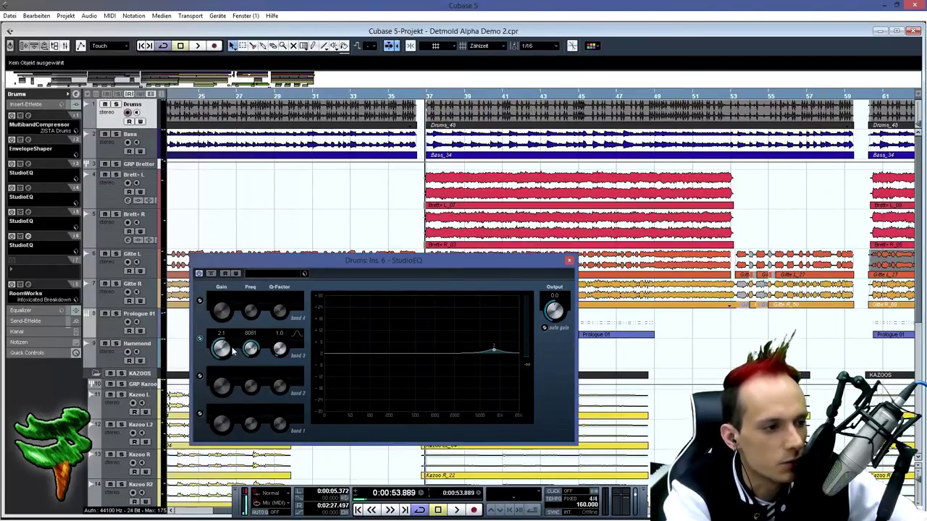
left_click(200, 338)
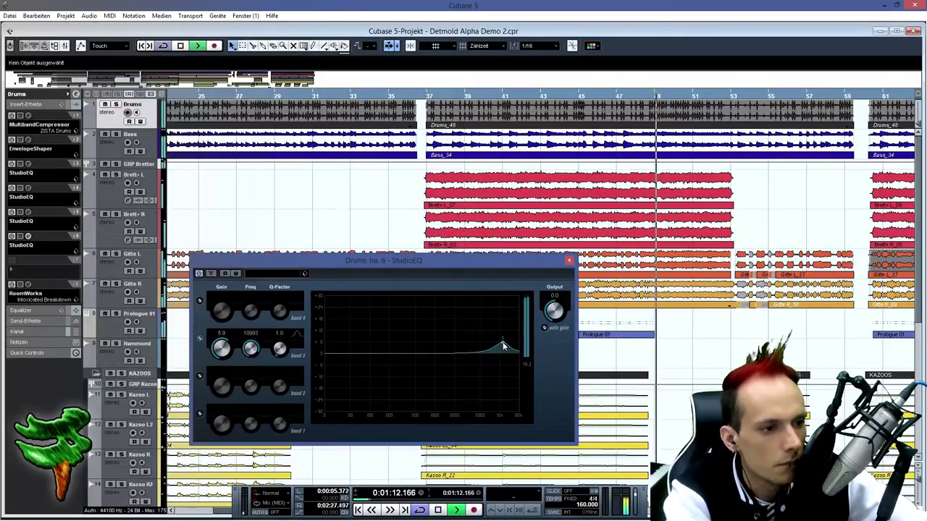
- Cut band 2 by 5.3 at 4220 Hz with Q-factor 9.8, reduce band 3's gain to 3.0, and close the equalizer
left_click(199, 376)
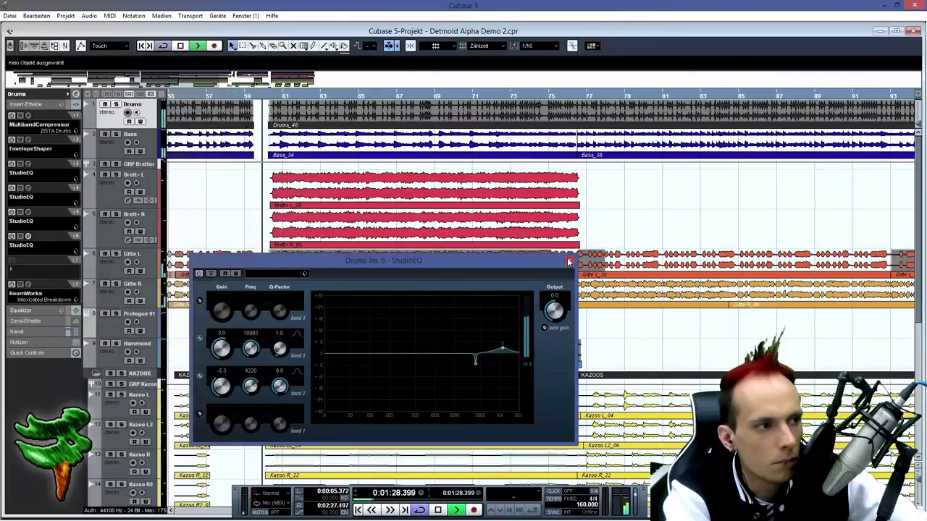
left_click(568, 261)
key("space")
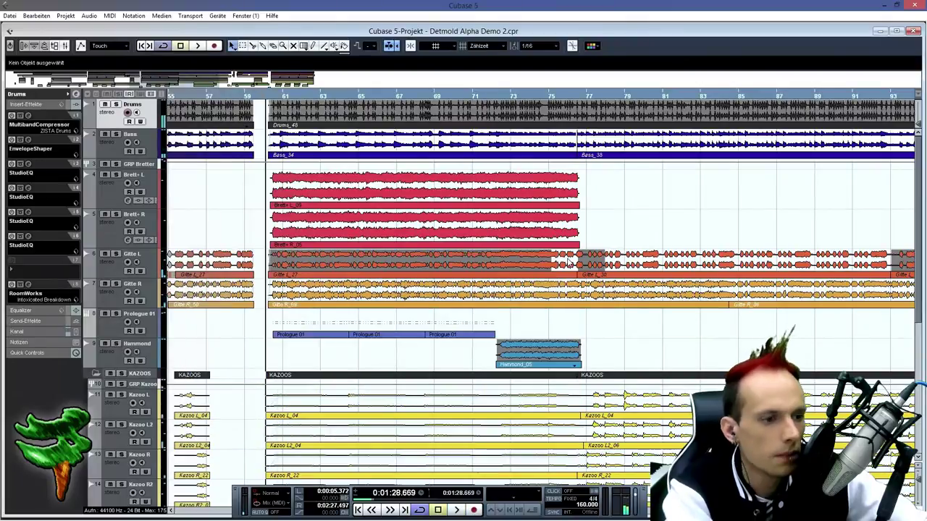
- Reopen the Drums' insert 6 StudioEQ to check the gain of band 3, and close it again
left_click(29, 238)
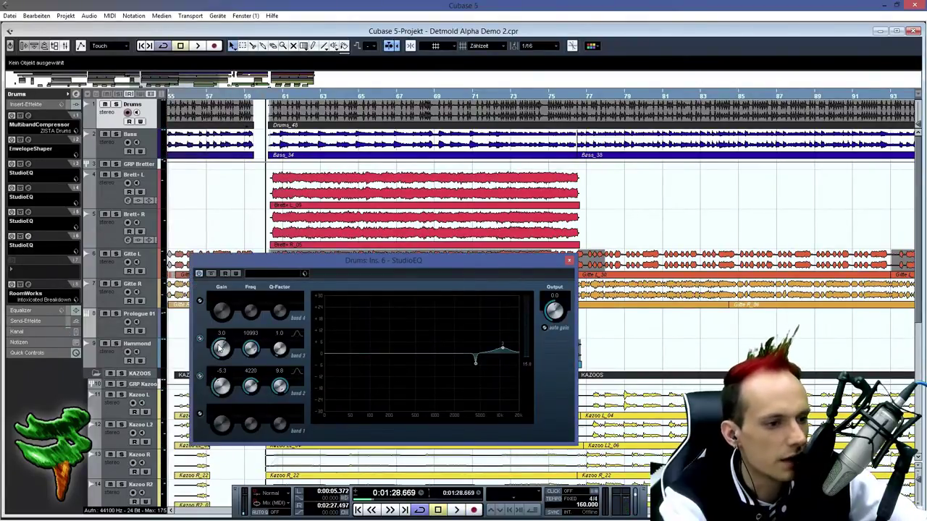
left_click_drag(223, 348, 222, 350)
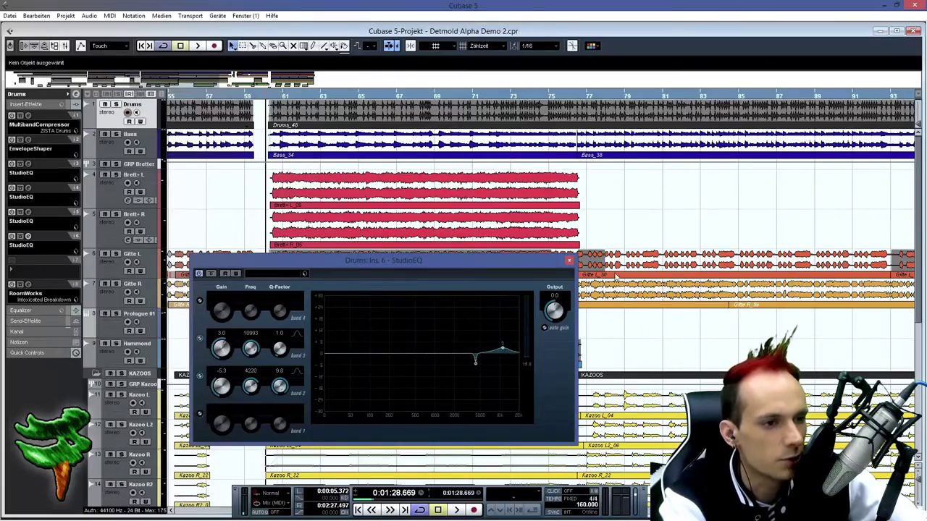
left_click(570, 260)
- Deselect the kazoo clips, look over the kazoo, vocal and backing tracks during playback, and stop playback
left_click_drag(128, 84, 7, 85)
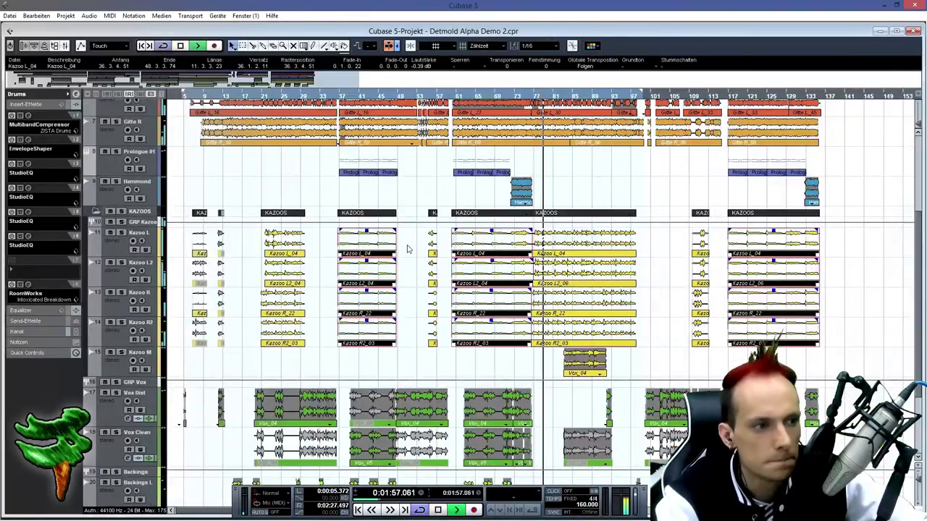
left_click(408, 249)
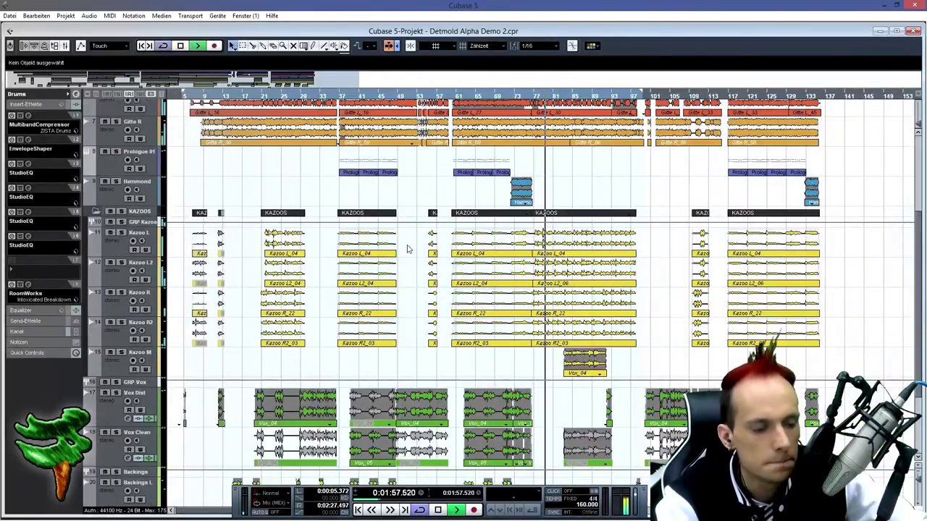
scroll(408, 249, "down", 3)
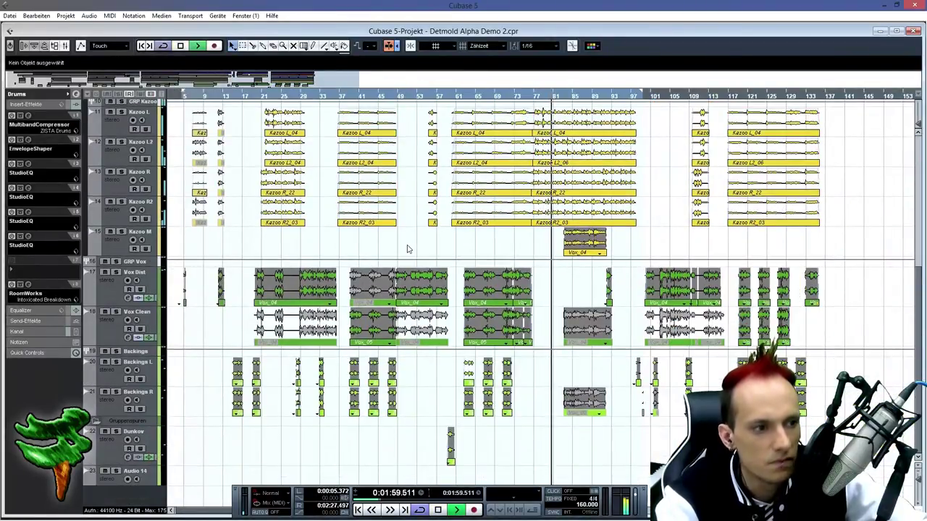
scroll(408, 249, "up", 5)
key("space")
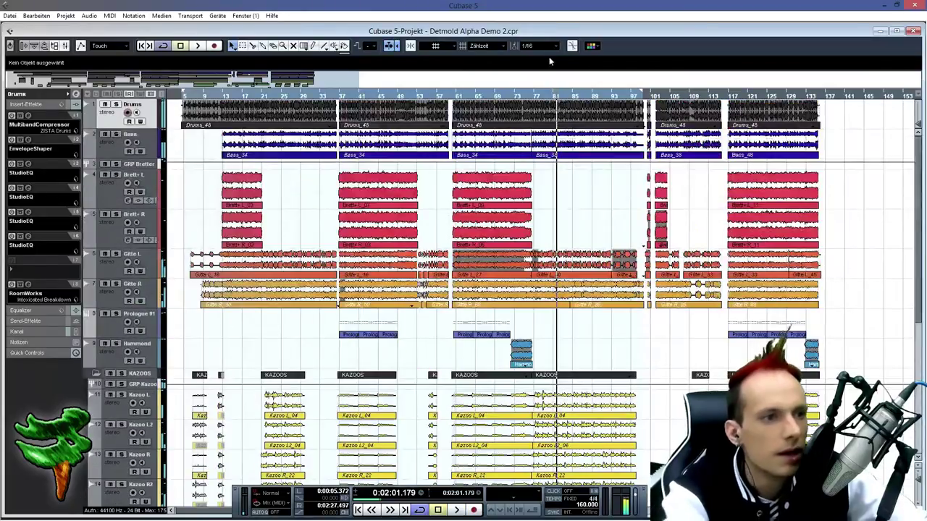
- Solo the Drums track, play from bar 79, split its clip at 80.3 and 82.3, and select the segment between the cuts
left_click_drag(553, 95, 537, 142)
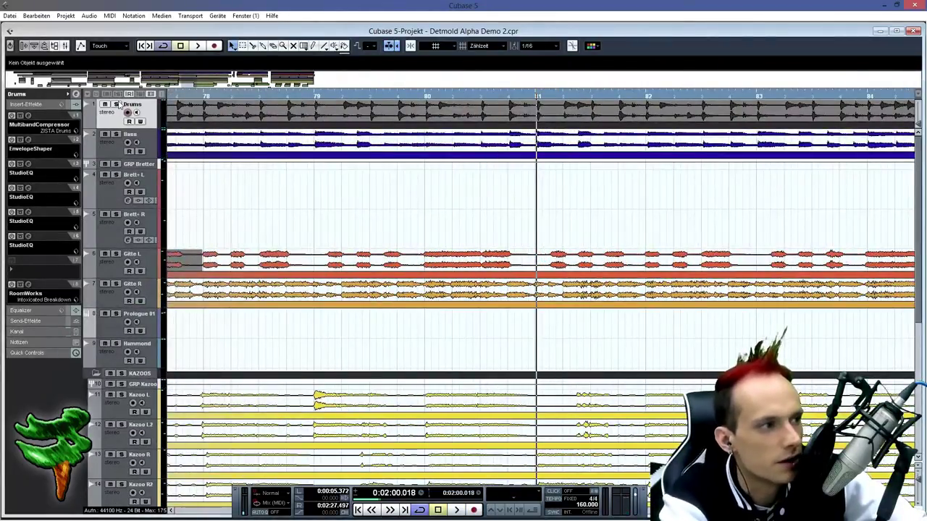
left_click(345, 96)
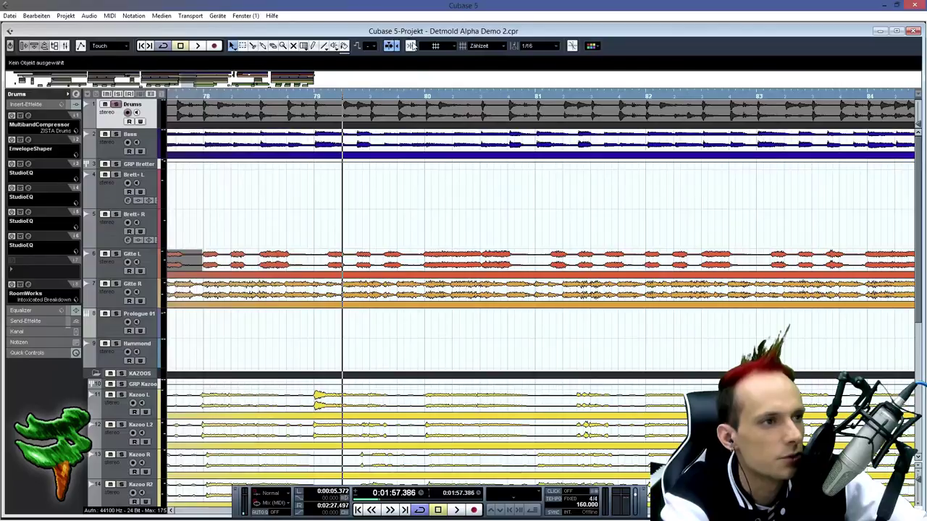
key("3")
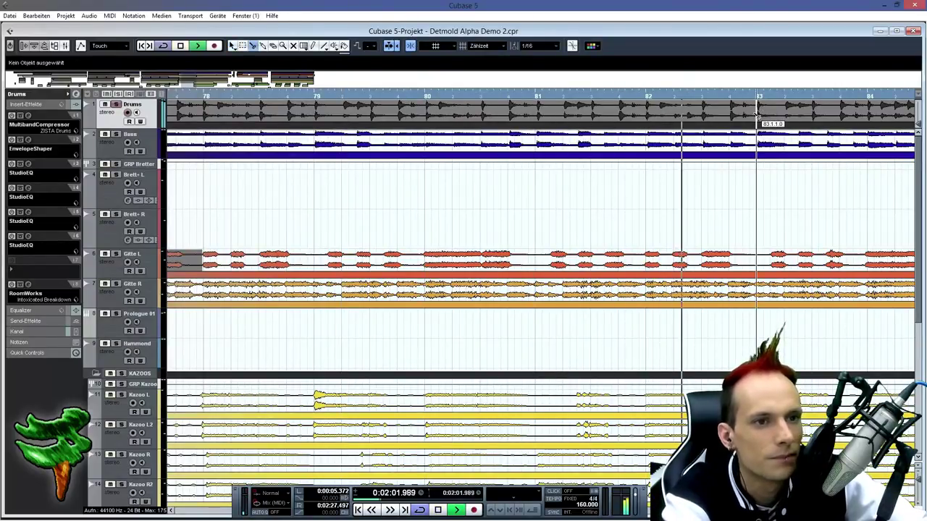
key("space")
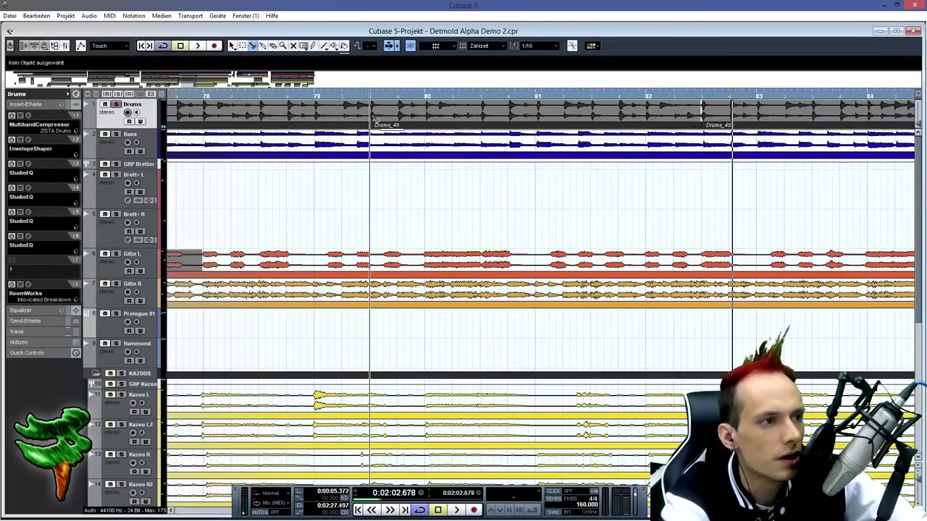
key("1")
left_click(424, 113)
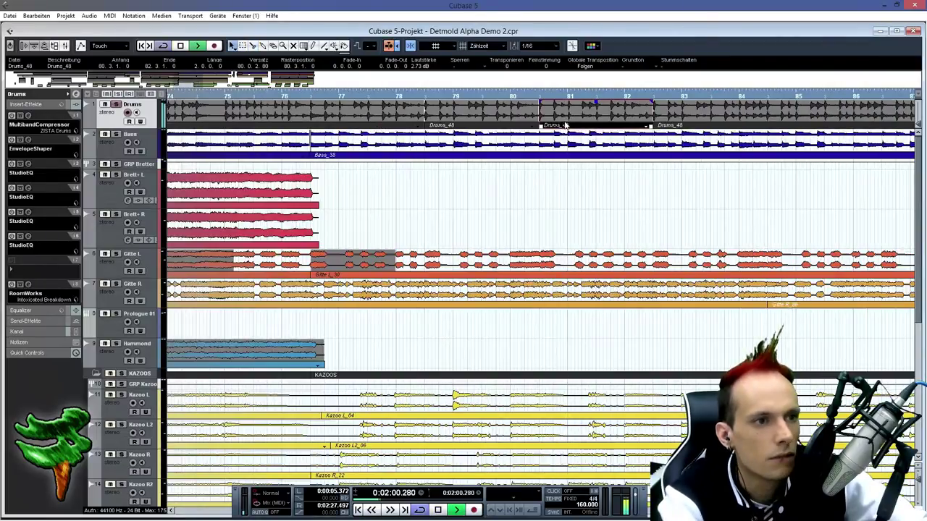
- Replace the drum segment from 80.3 to 82.3 with the preceding two bars' material and crossfade the joins of the segment from 78.3
left_click(565, 131)
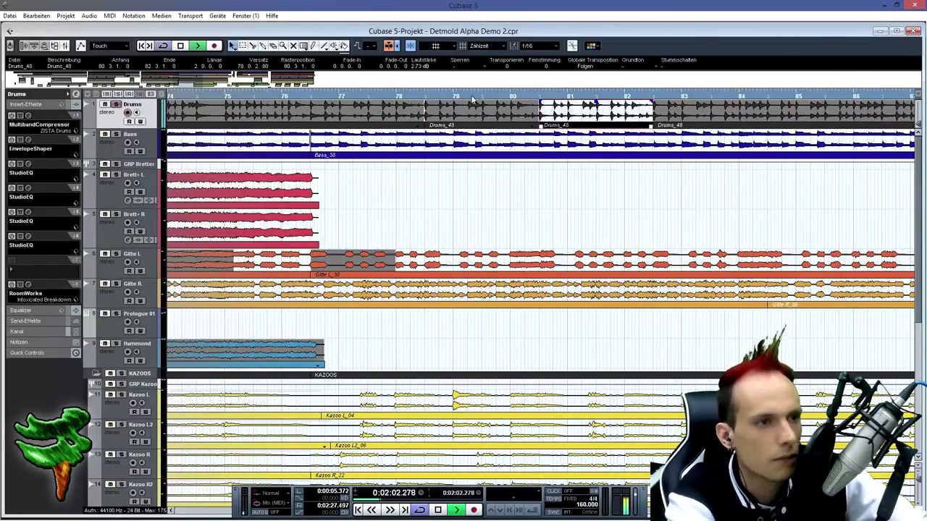
left_click(410, 96)
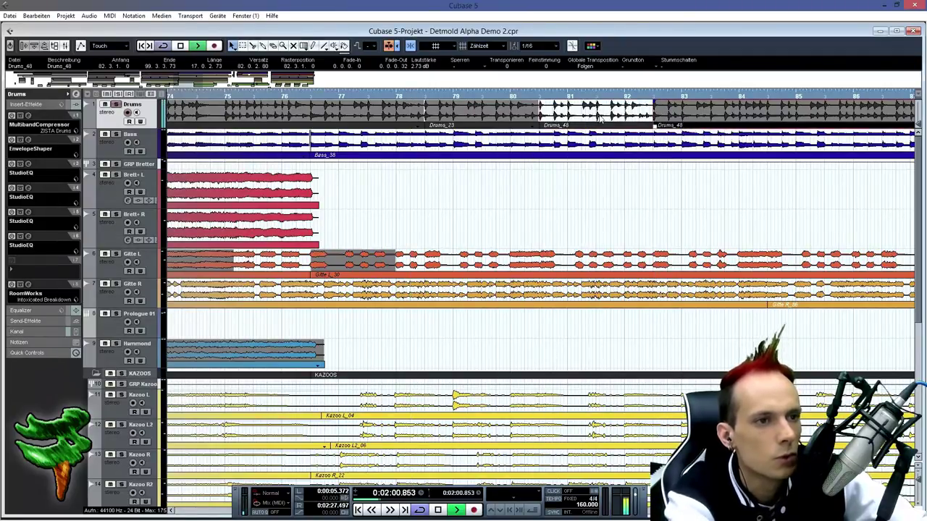
left_click(384, 123)
left_click(395, 116)
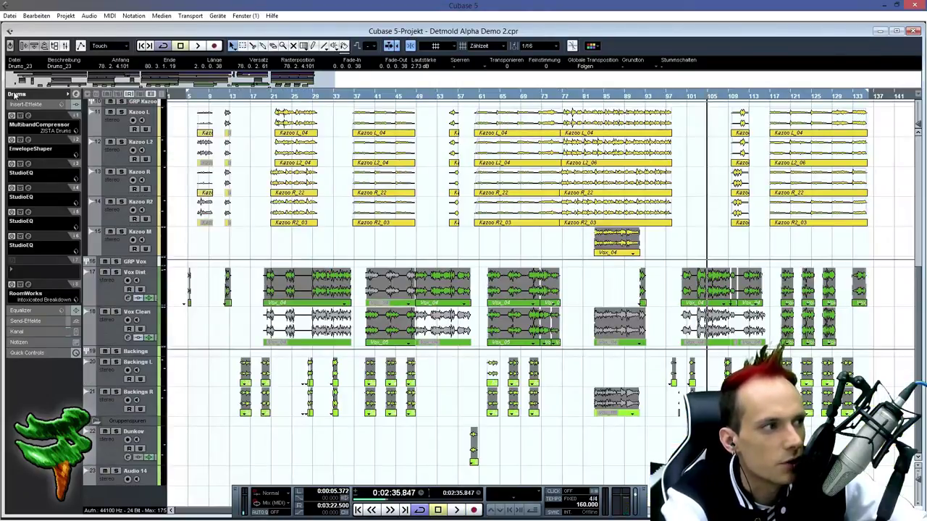
- Bounce the Vox Dist clip starting at 19.3 to a new audio file that replaces it, and open it in a maximized Sample Editor
left_click_drag(8, 84, 197, 83)
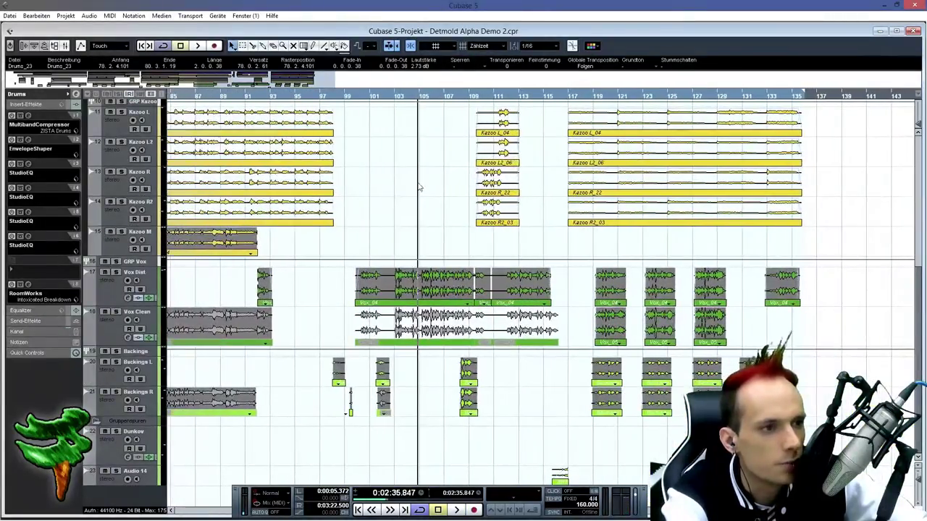
scroll(419, 187, "up", 3)
left_click(472, 96)
key("space")
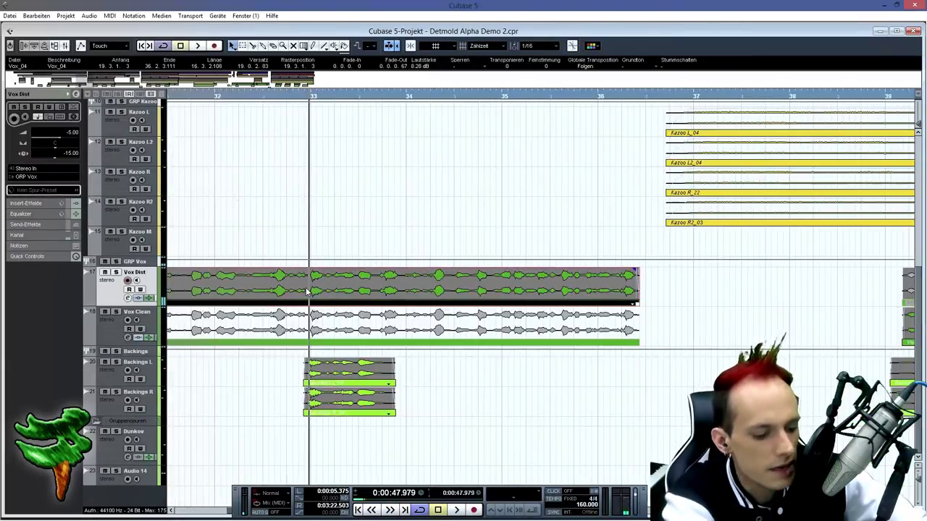
double_click(307, 292)
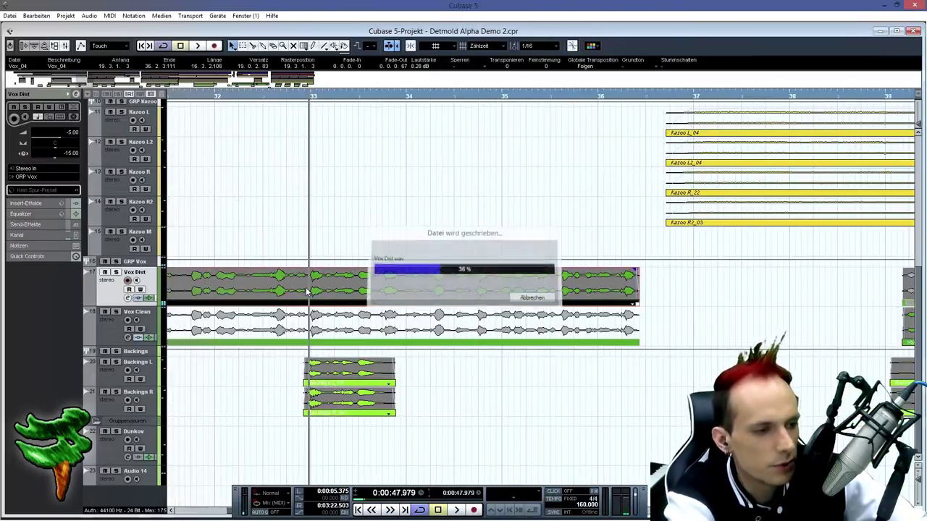
key("Return")
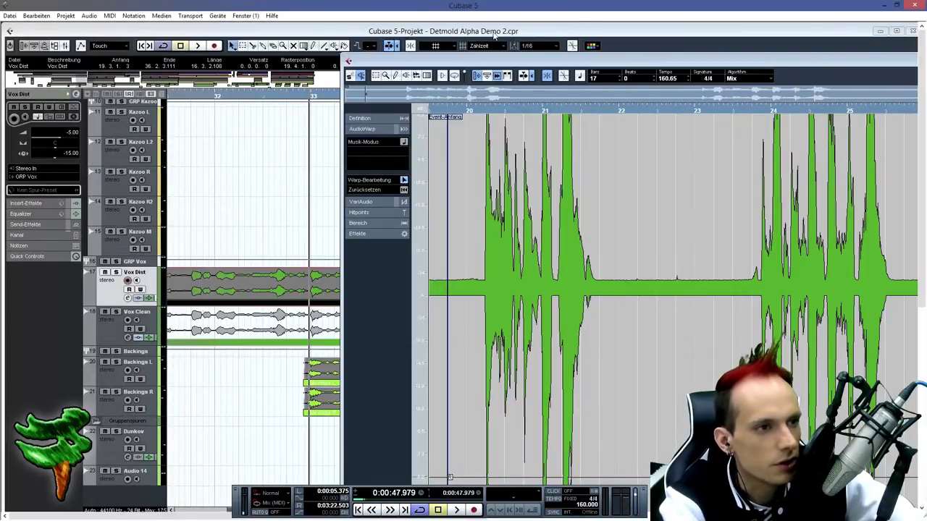
double_click(494, 34)
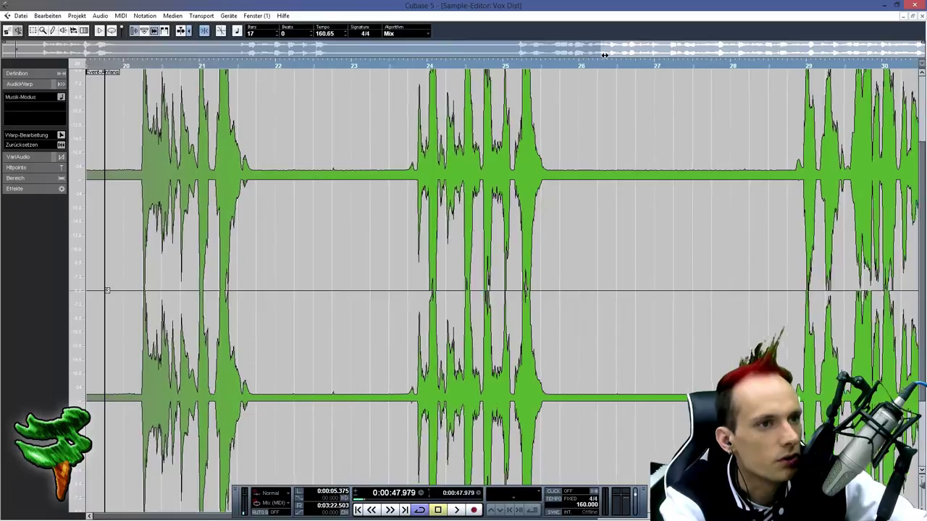
- Analyze the Vox Dist vocal's pitch with VariAudio and focus on the notes between bars 32 and 36
key("g")
left_click(32, 160)
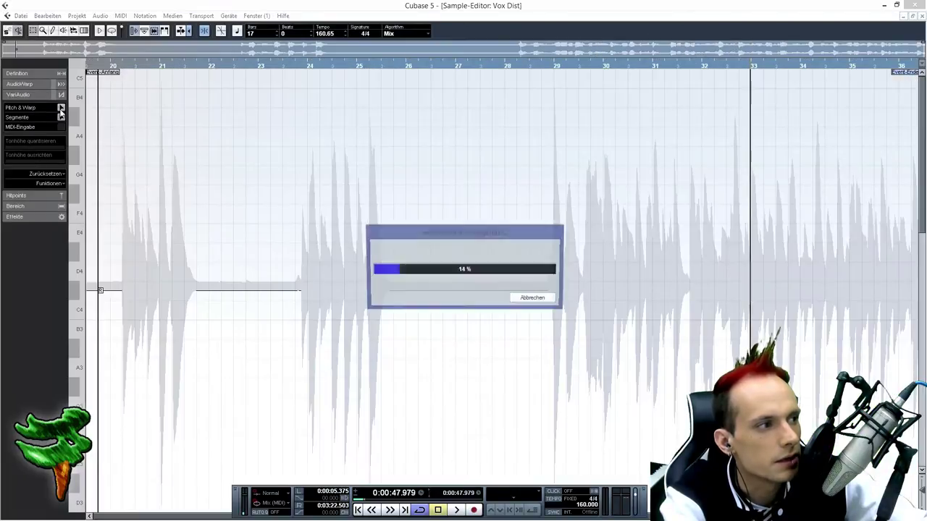
left_click(615, 67)
scroll(664, 247, "down", 3)
- Raise the pitch of the low vocal note just after bar 34 slightly and audition the change
key("space")
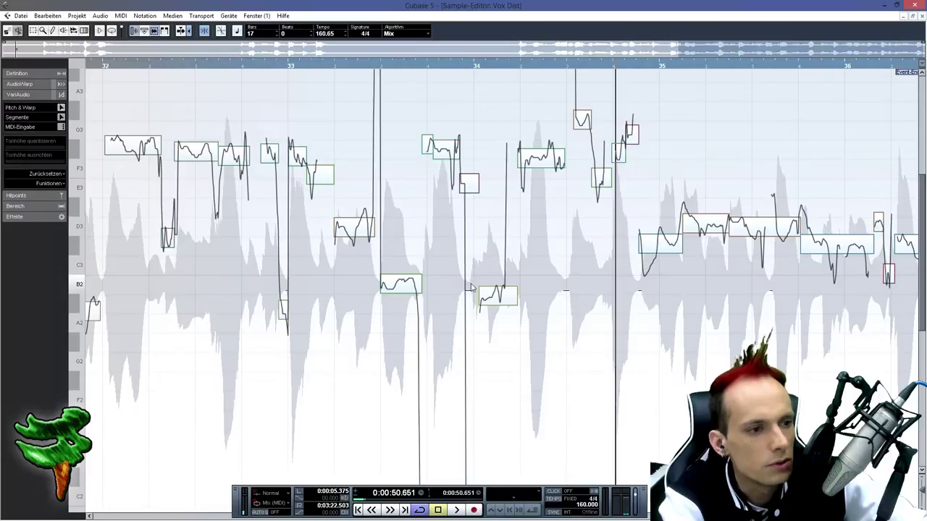
left_click_drag(481, 291, 480, 281)
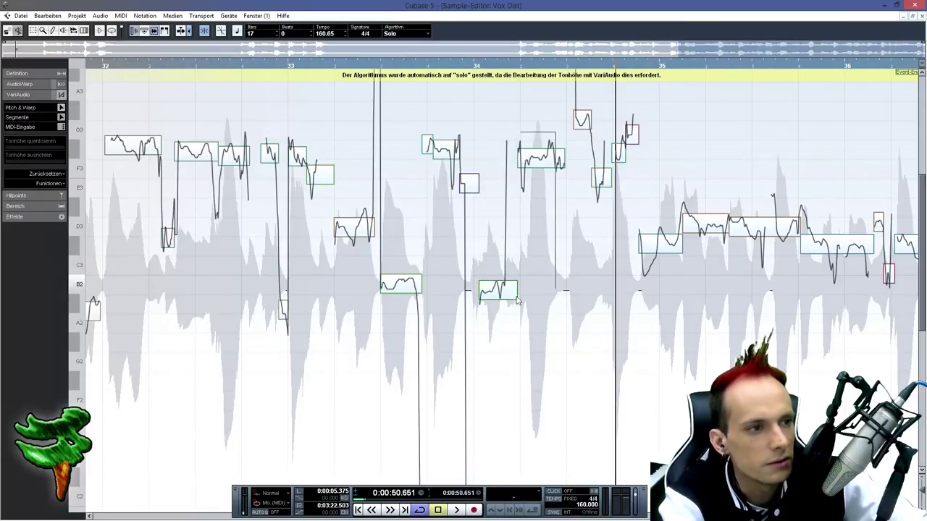
key("space")
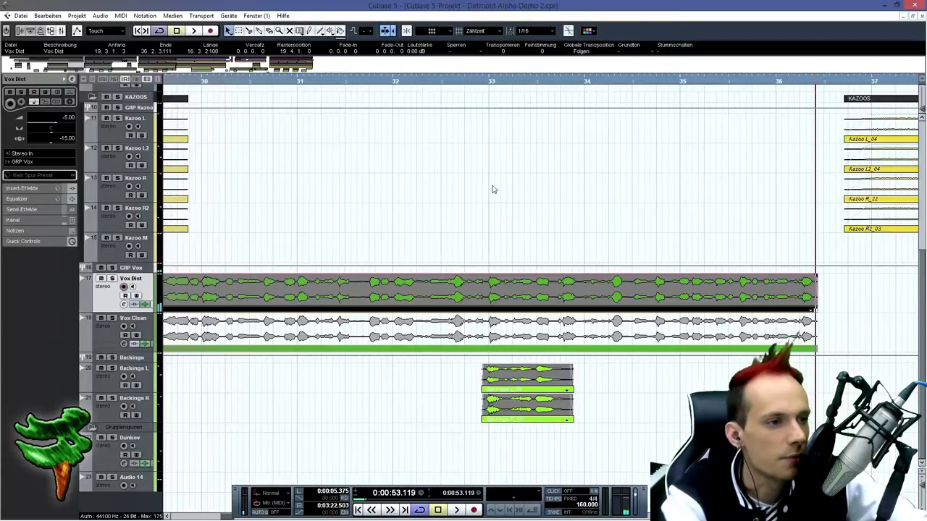
- Deselect the Vox Dist clip, show the full arrangement, and select all Brett+ L and Brett+ R clips
left_click(424, 222)
scroll(432, 215, "up", 3)
scroll(432, 215, "up", 1)
left_click_drag(87, 69, 398, 81)
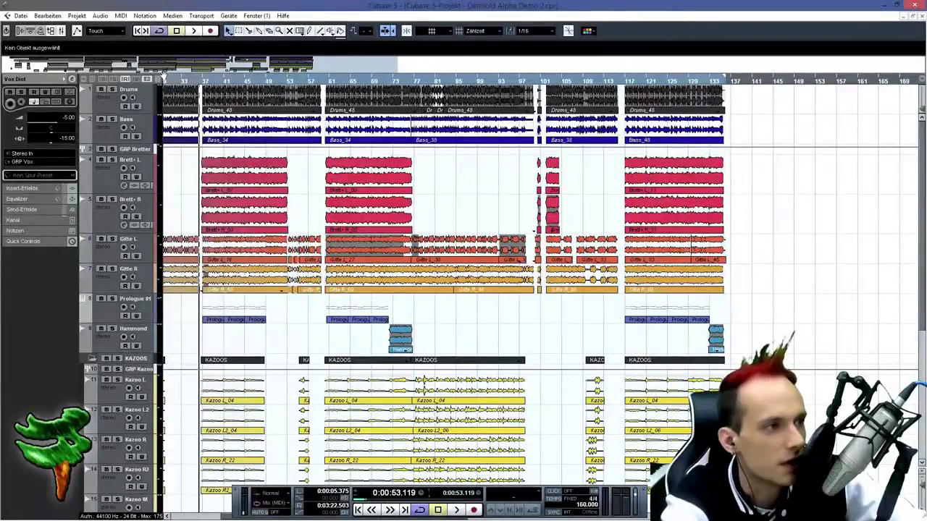
left_click_drag(165, 71, 3, 69)
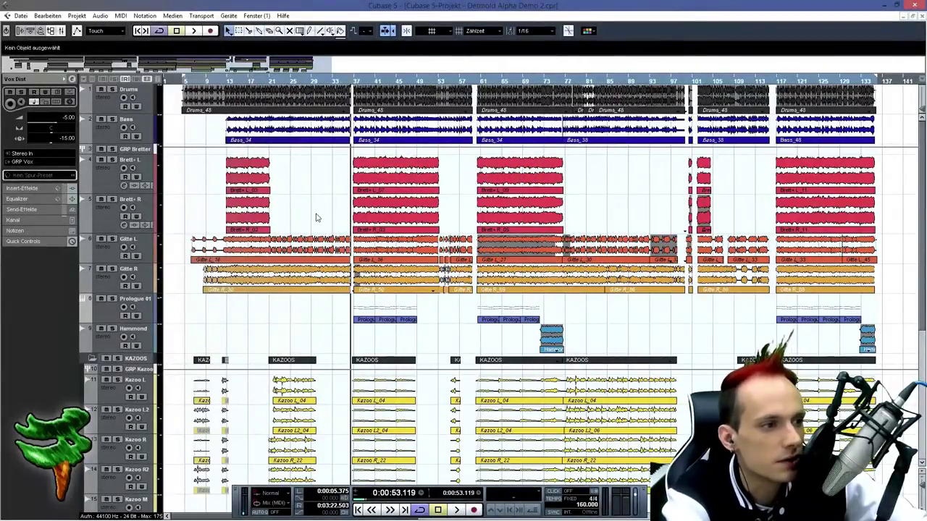
left_click_drag(210, 171, 811, 222)
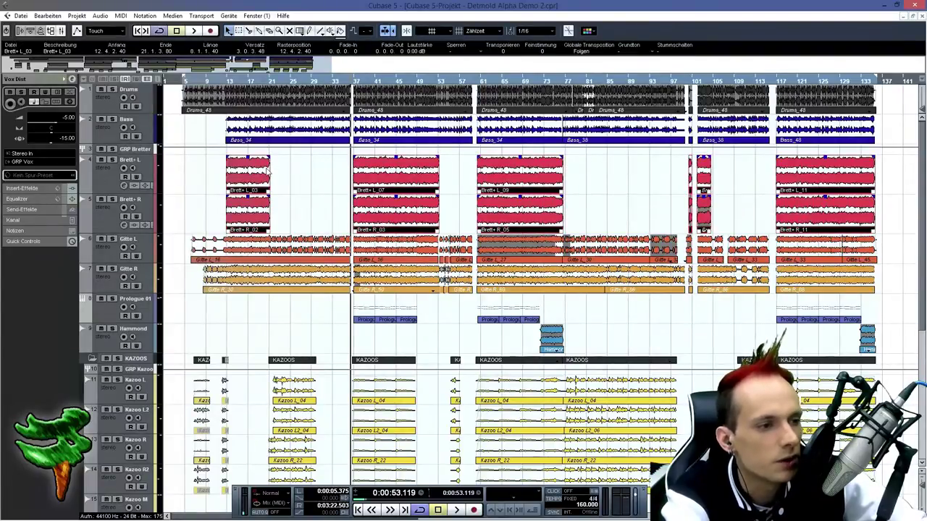
- Review the arrangement track by track, marking the kazoo, Prologue, Hammond and Drums clips and looking over the vocals and backings
scroll(239, 166, "down", 8)
left_click_drag(260, 131, 334, 213)
scroll(330, 212, "up", 8)
left_click_drag(332, 305, 630, 317)
left_click_drag(498, 326, 610, 350)
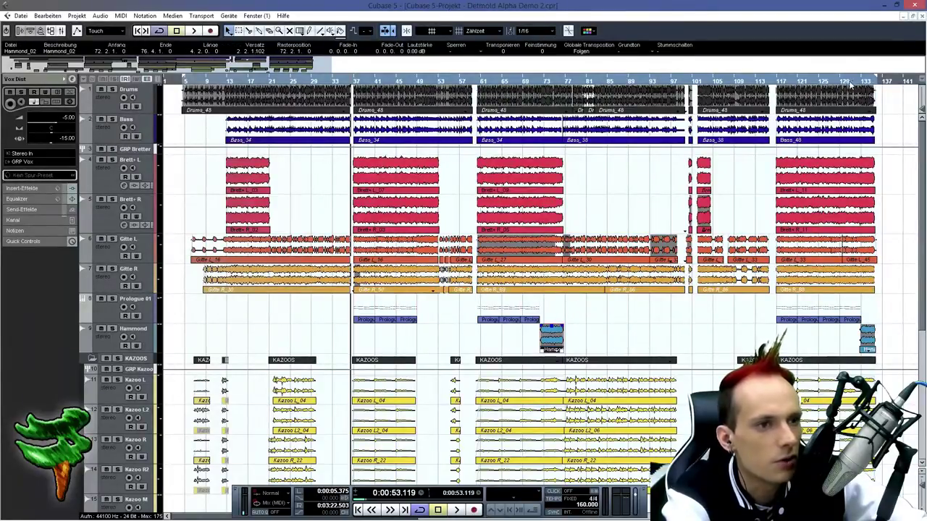
left_click_drag(890, 101, 206, 123)
scroll(196, 216, "down", 5)
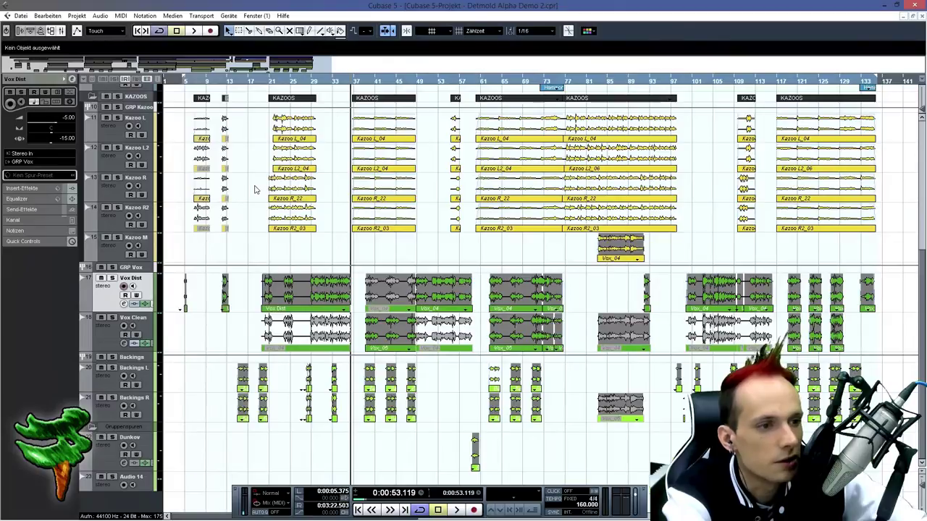
scroll(253, 190, "up", 5)
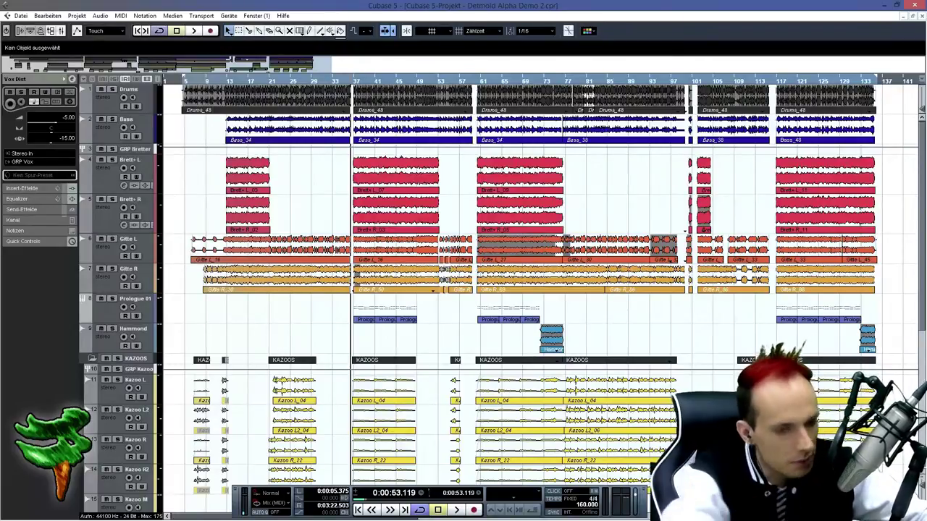
- Switch to Winamp, play the end of "15 Passives Abseits Beta Demo 01", and stop playback
key("alt+Tab")
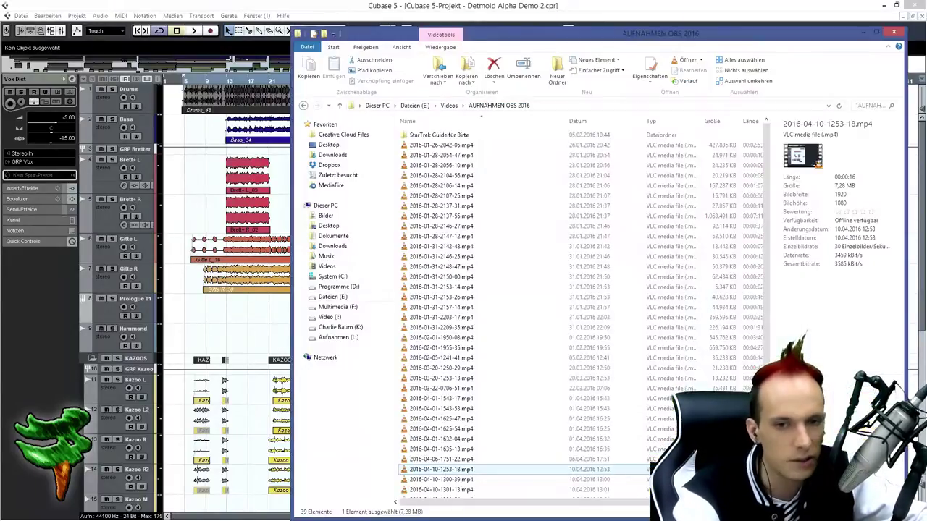
left_click(773, 22)
left_click(772, 23)
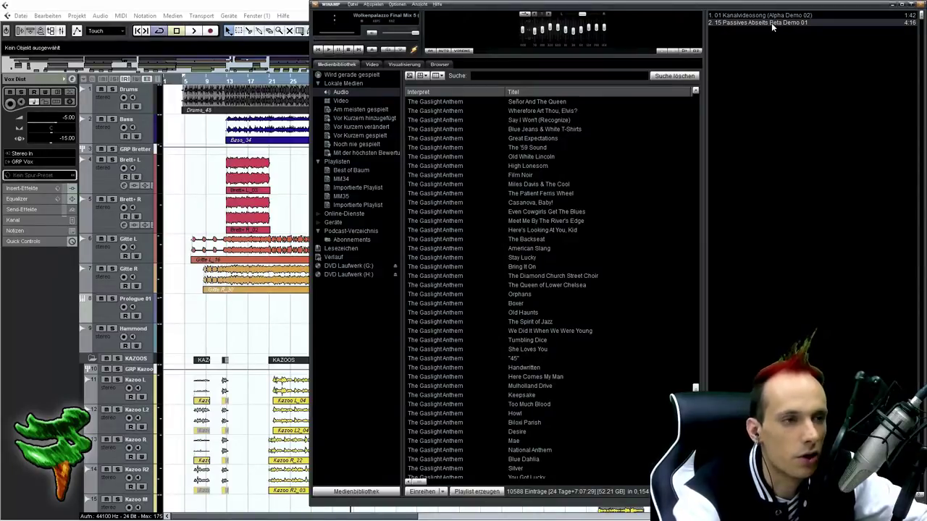
double_click(778, 26)
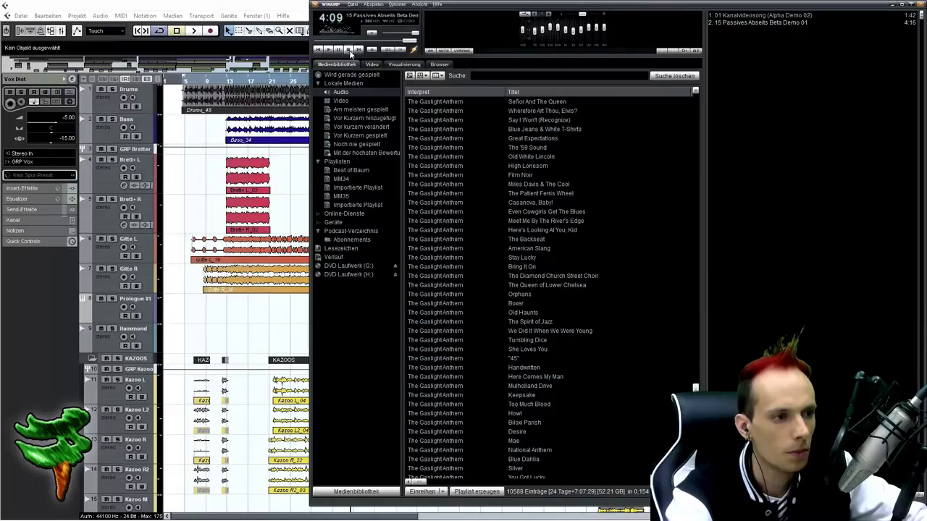
left_click(349, 50)
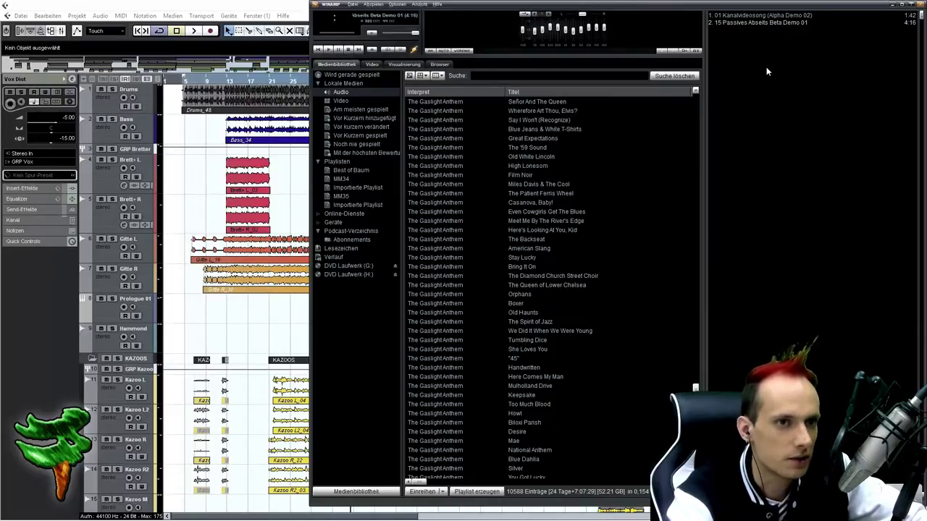
- Move "01 Kanalvideosong (Alpha Demo 02)" below "15 Passives Abseits Beta Demo 01" in the playlist
left_click(758, 23)
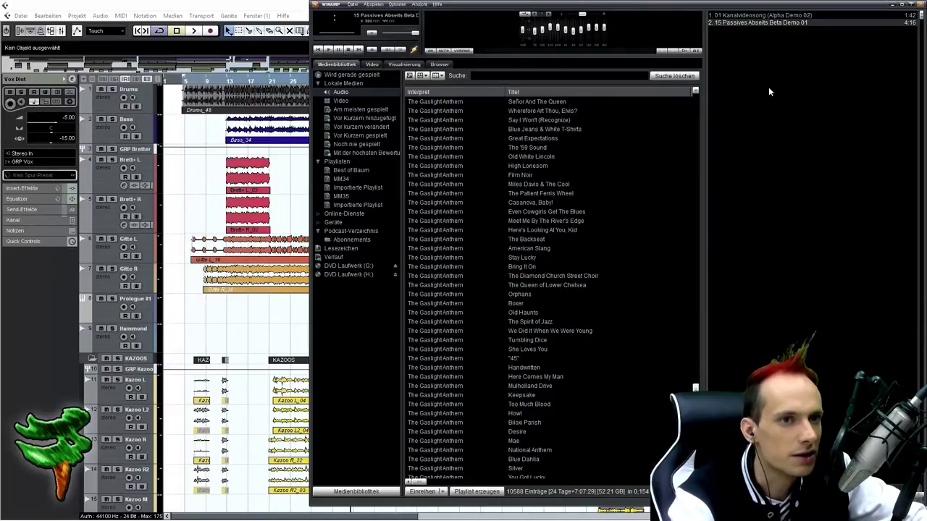
left_click(763, 15)
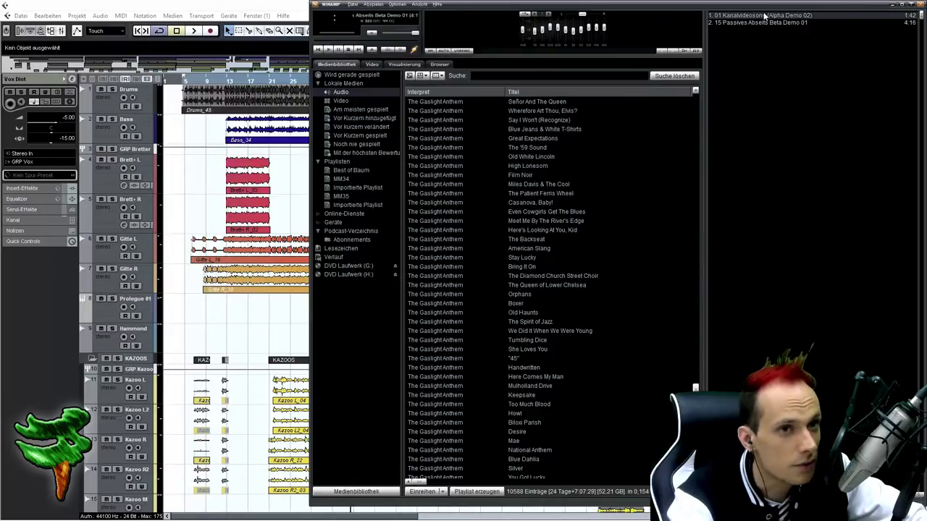
left_click_drag(764, 15, 762, 65)
left_click(757, 52)
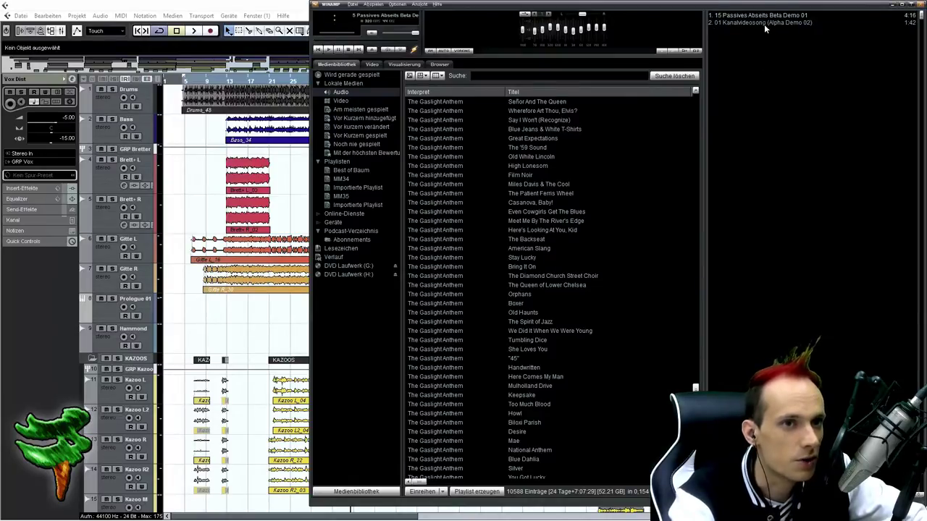
- Play the beginning of "01 Kanalvideosong (Alpha Demo 02)" and stop playback
left_click(769, 23)
double_click(769, 23)
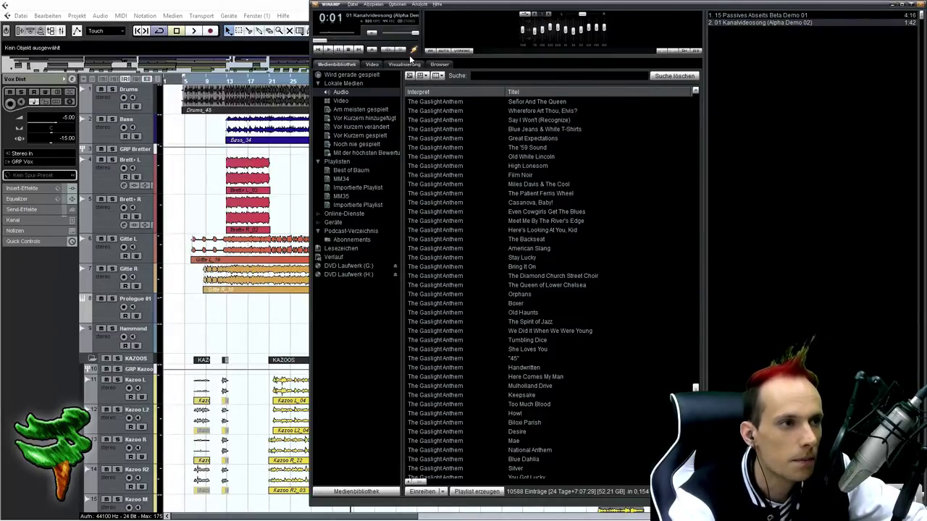
left_click(348, 50)
left_click(749, 26)
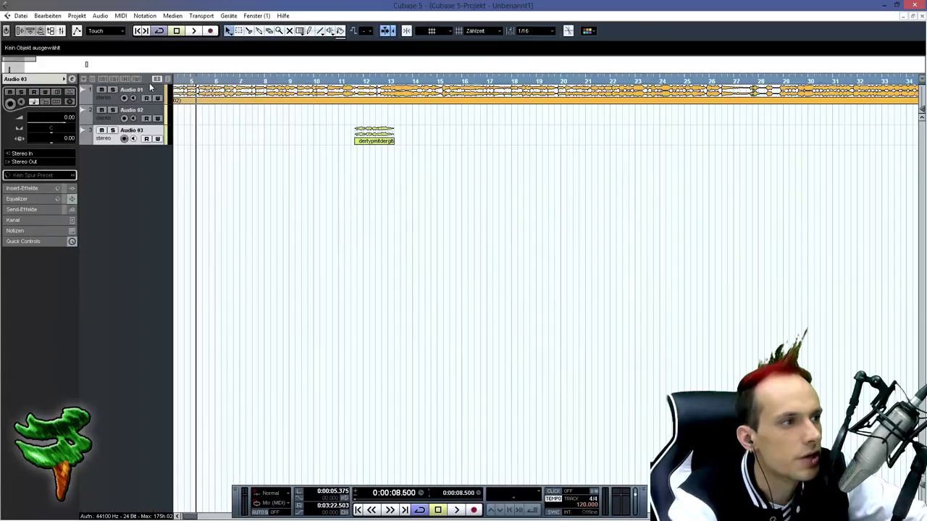
- In Cubase's Unbenannt1 project, play from the start and examine the transition from Passives Abseits through dertypmitdergitarre into Kanalvideosong
key("Home")
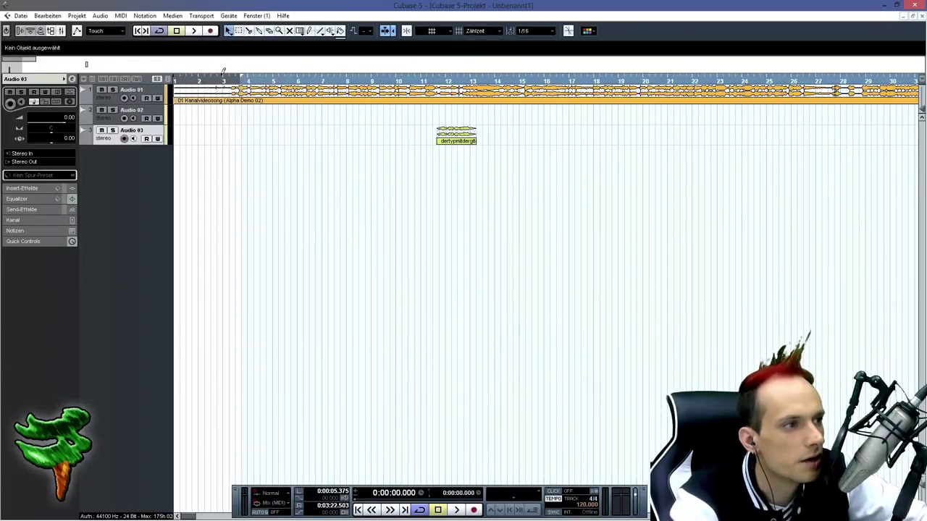
key("space")
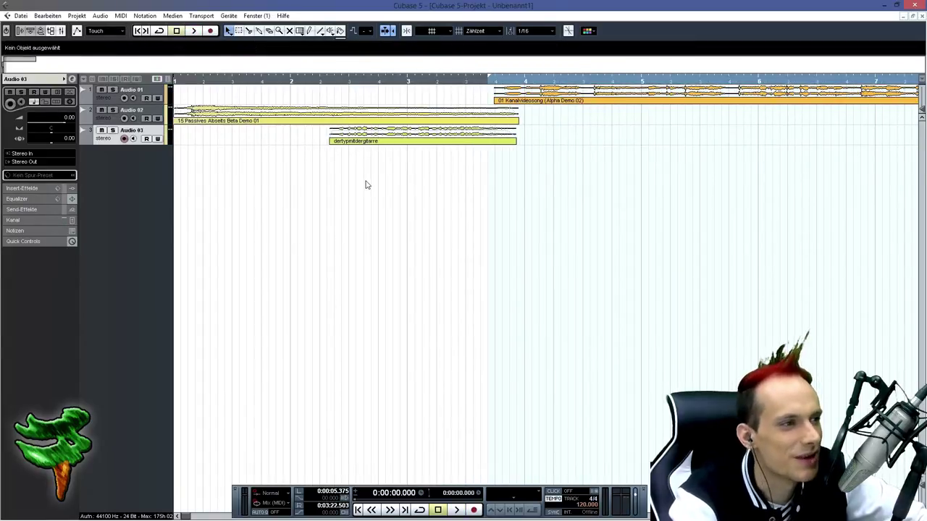
left_click_drag(9, 65, 43, 74)
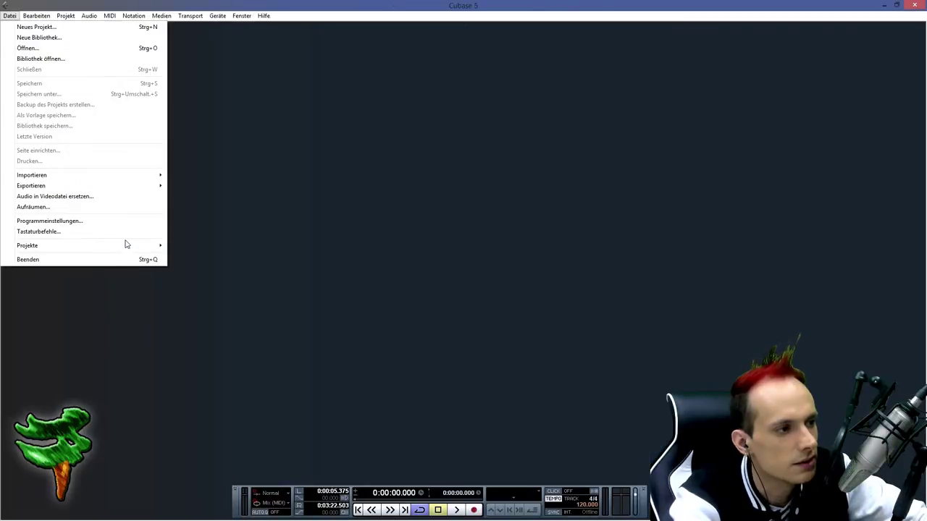
- Open the recent project Papa hat gesagt BEAT.cpr and play it from bar 24 into the Keys 2 and Keys 3 section
mouse_move(126, 249)
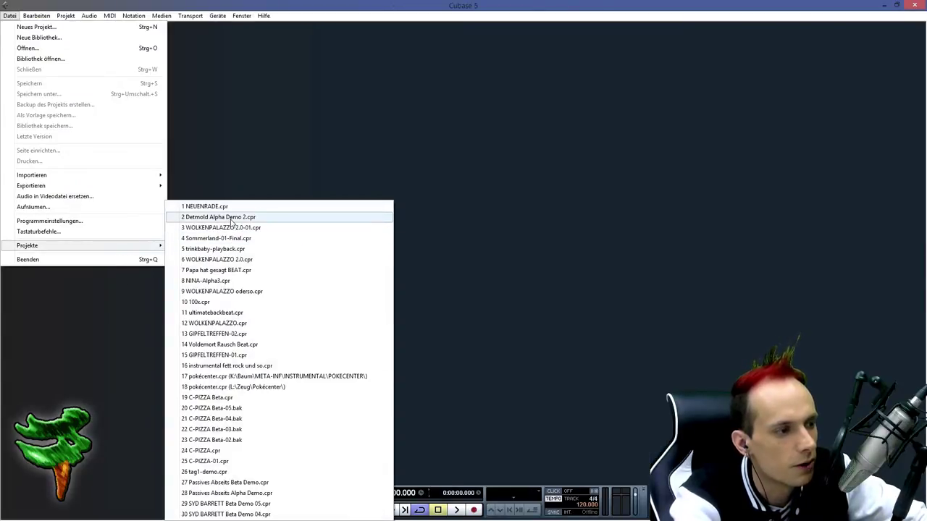
left_click(229, 270)
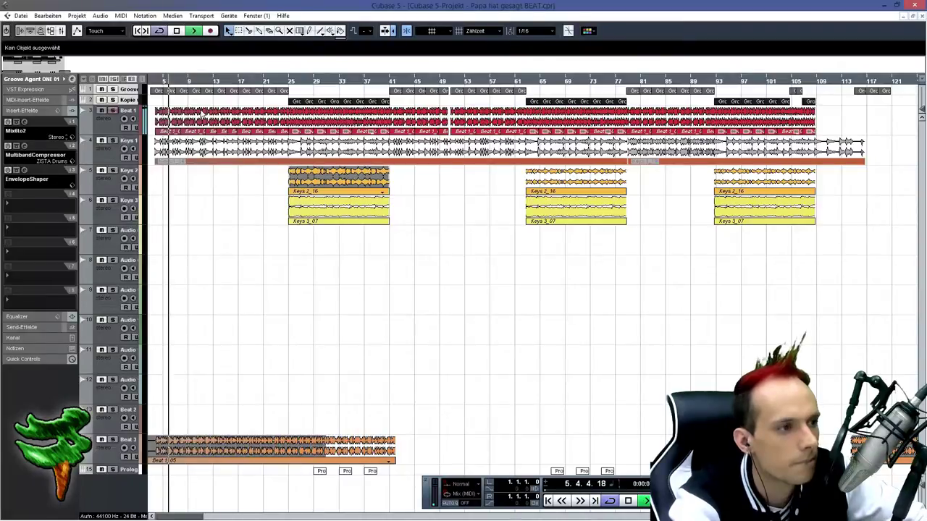
key("space")
left_click_drag(279, 81, 285, 105)
scroll(233, 206, "down", 1)
left_click(283, 82)
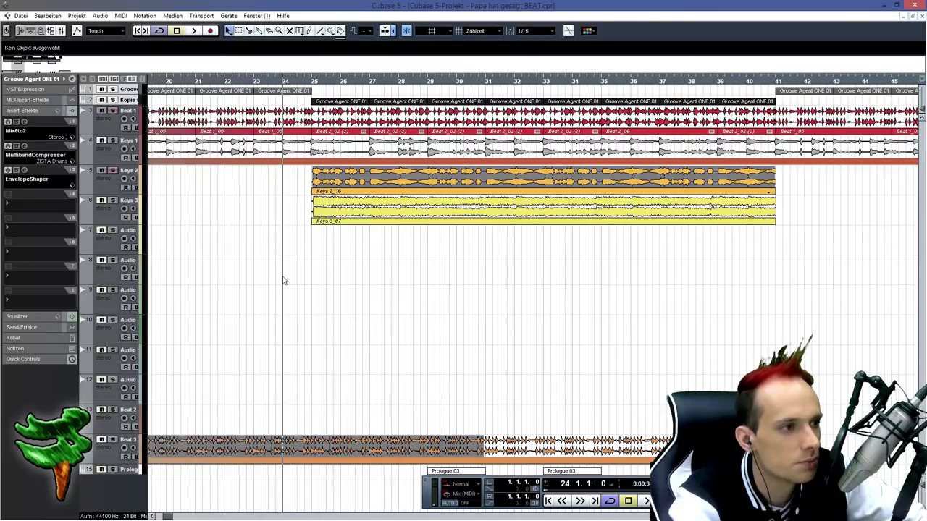
key("space")
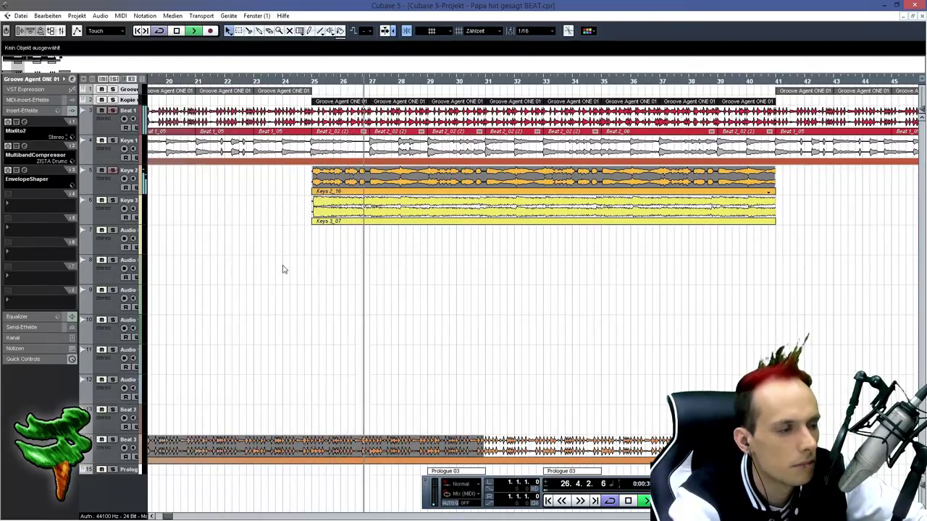
- Add a Tremolo effect to Keys 3 with Rate 8.6, Depth 52, Spatial 75 and Output 6.2, and audition it from bar 24
left_click(114, 189)
left_click(45, 79)
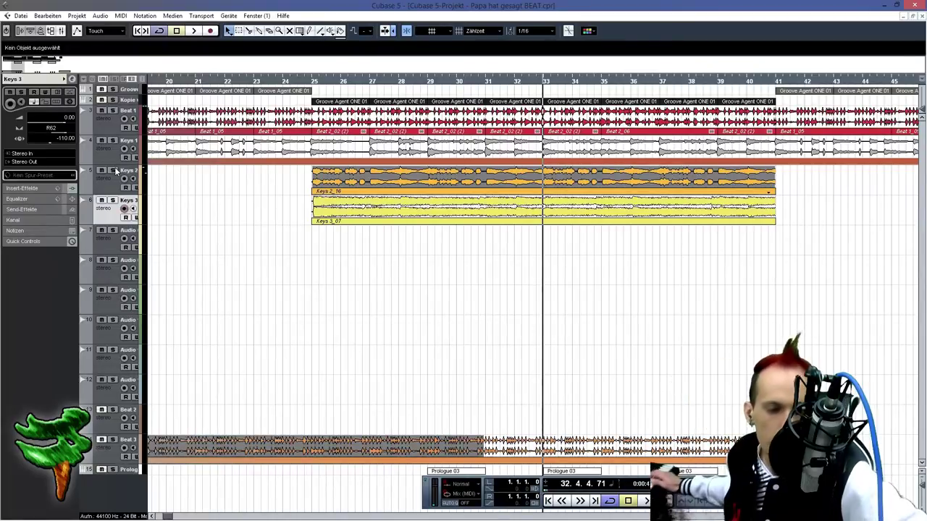
left_click(281, 81)
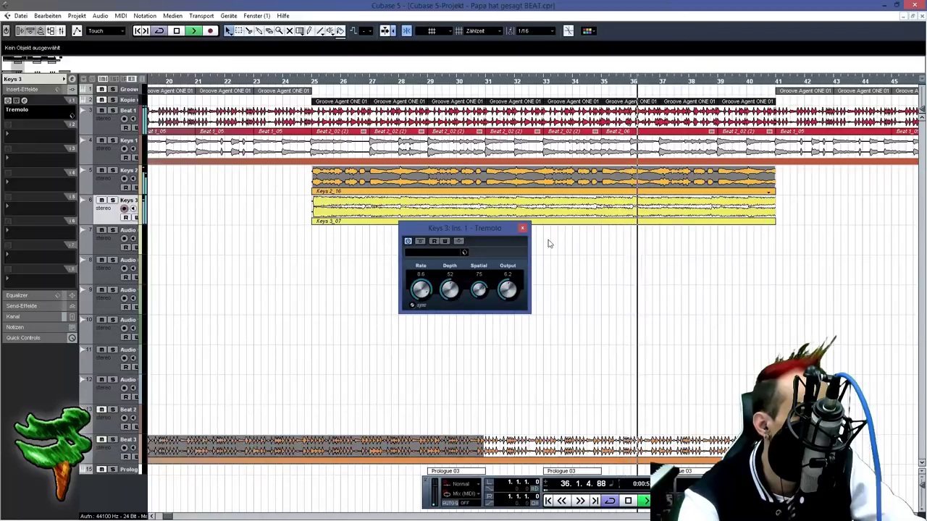
left_click(522, 228)
key("space")
key("g")
key("g")
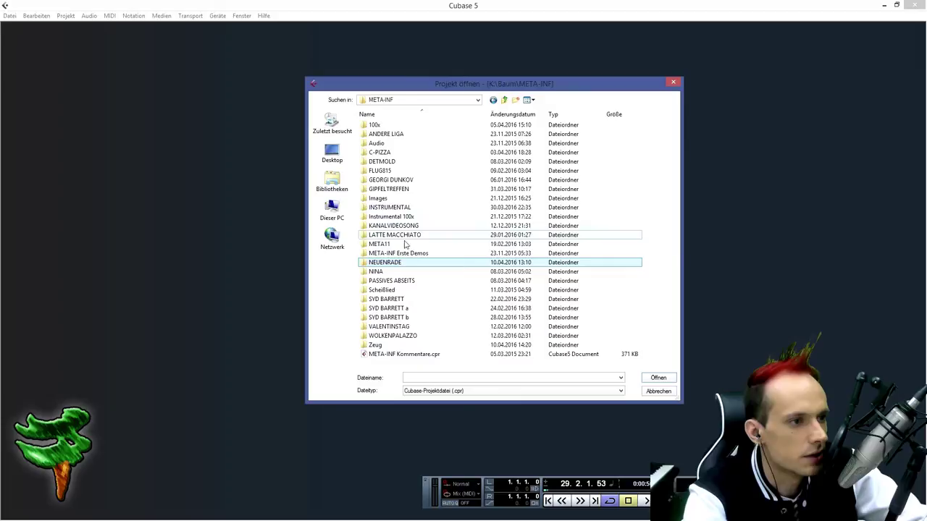
- Open KANALVIDEOSONG Alpha Demo from the KANALVIDEOSONG folder and place the playhead just before bar 3
double_click(395, 226)
double_click(382, 146)
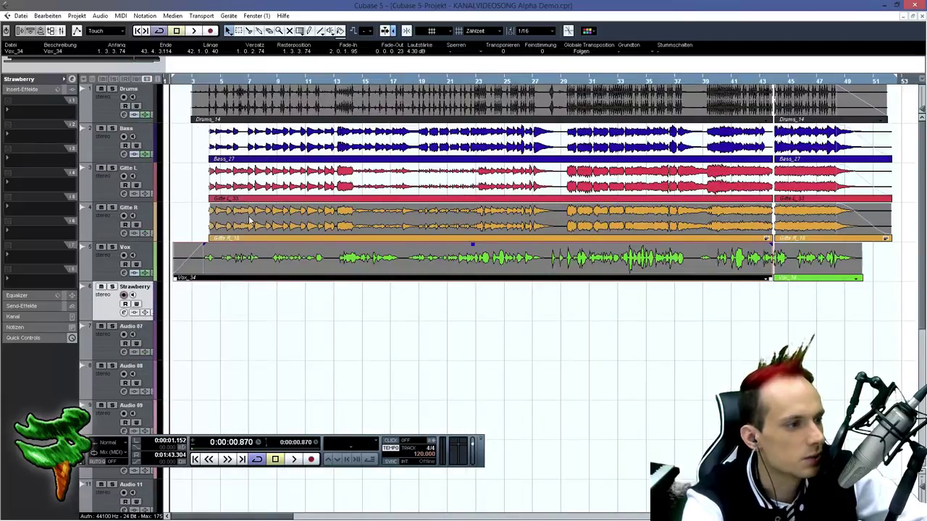
left_click(186, 82)
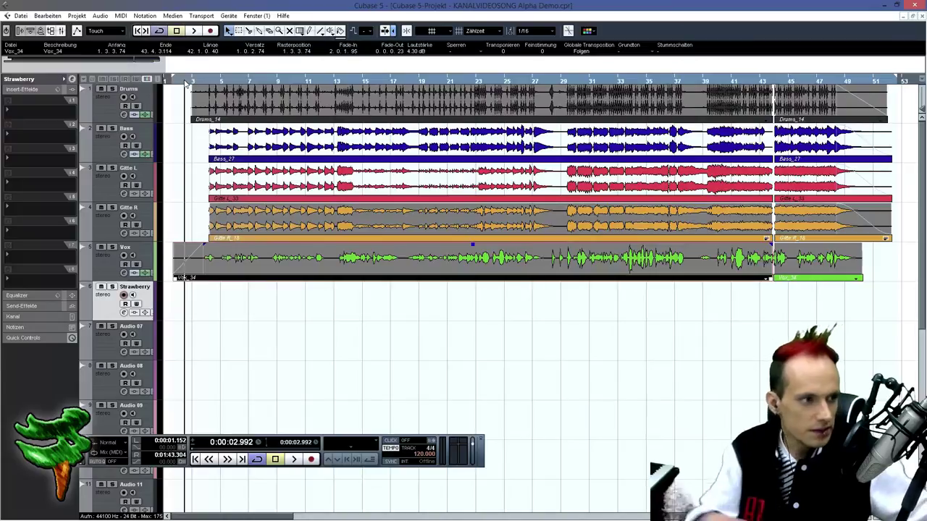
left_click_drag(174, 79, 184, 106)
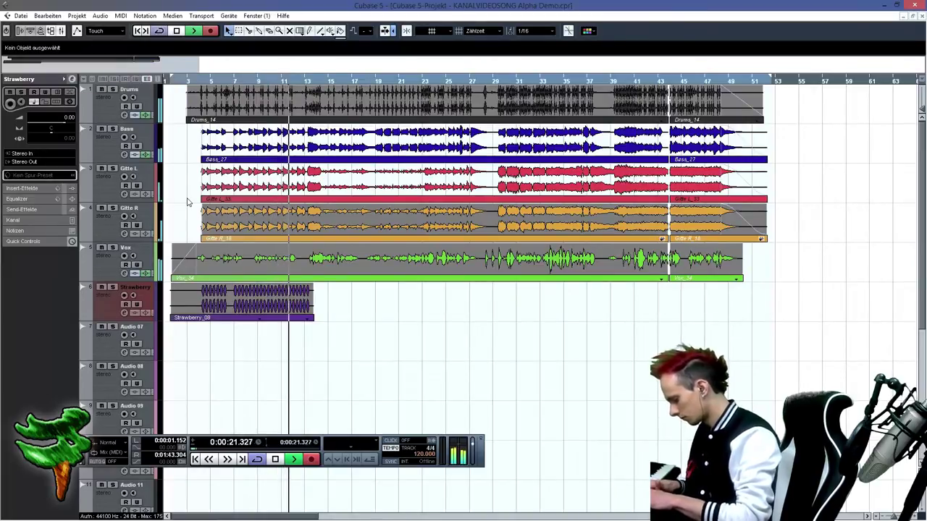
- Play the intro with the Strawberry part, stop playback, and cut the clip's tail just after bar 13
key("h")
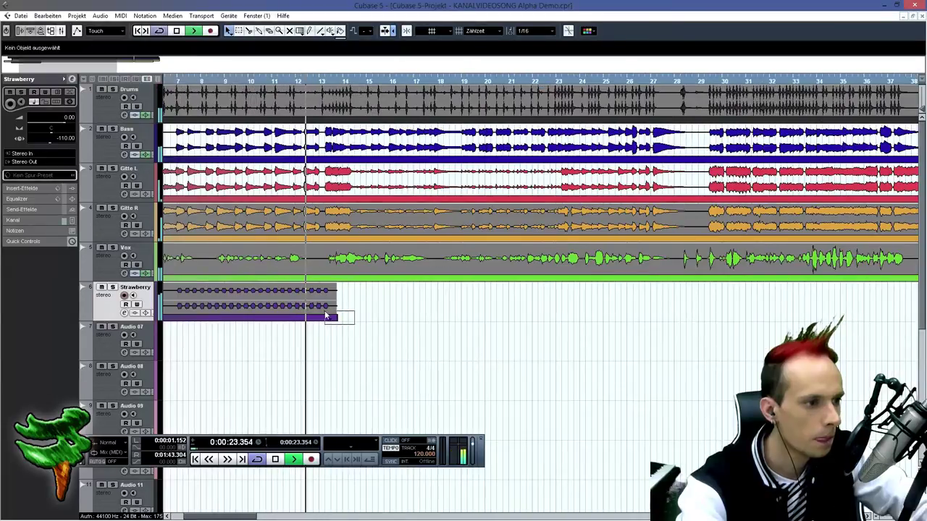
key("space")
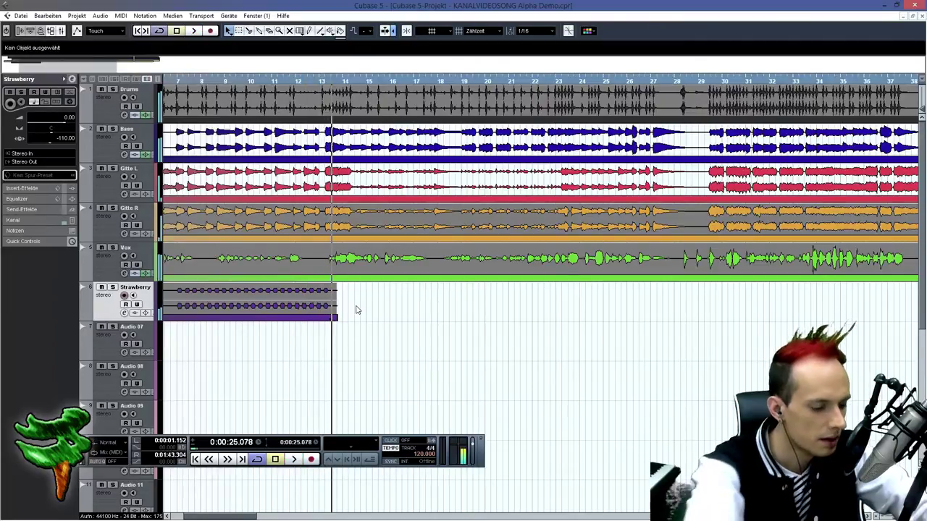
key("2")
left_click_drag(374, 309, 315, 325)
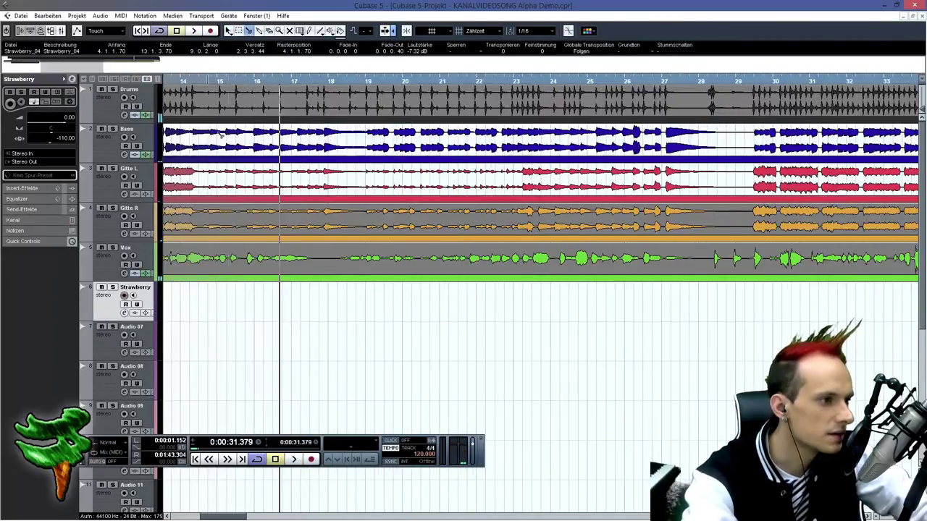
- With snapping on, split the Gitte L and Gitte R clips near bars 14 and 29 and duplicate both tracks
left_click(406, 30)
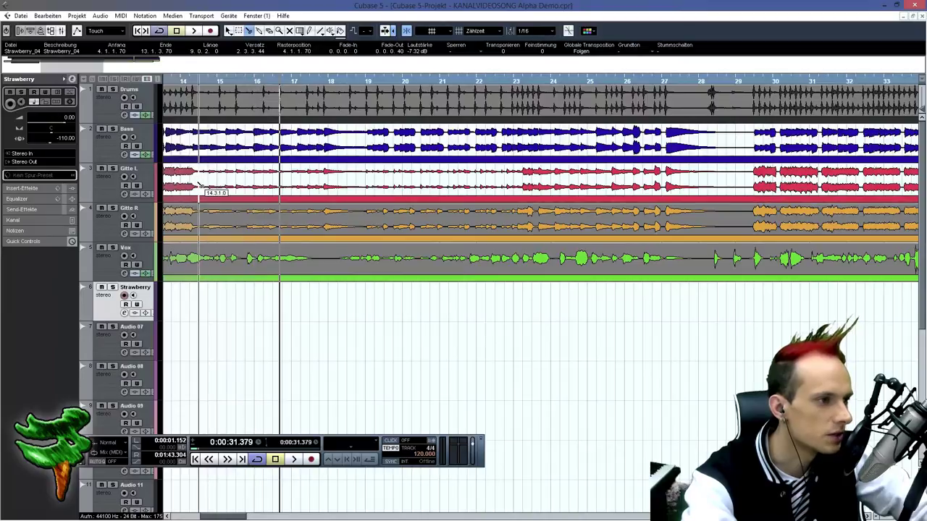
left_click(110, 192)
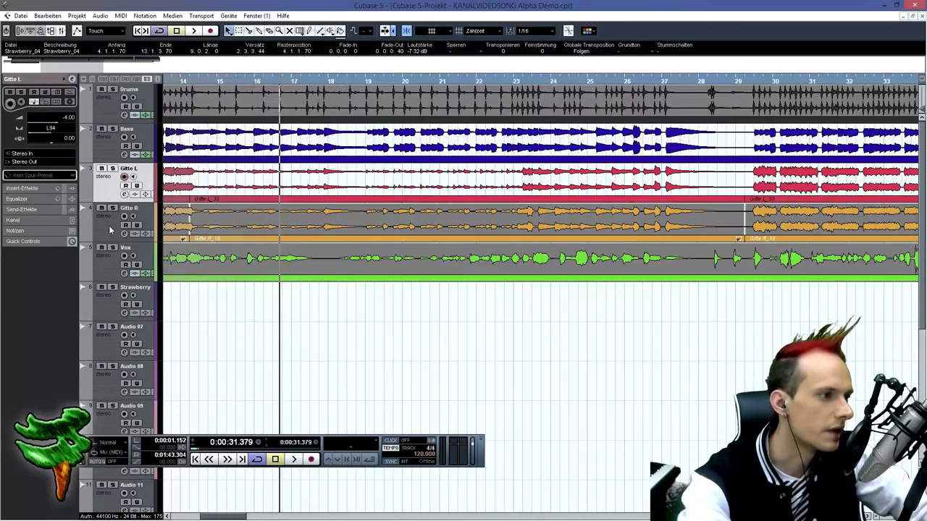
left_click(110, 221, "shift")
right_click(113, 226)
left_click(136, 257)
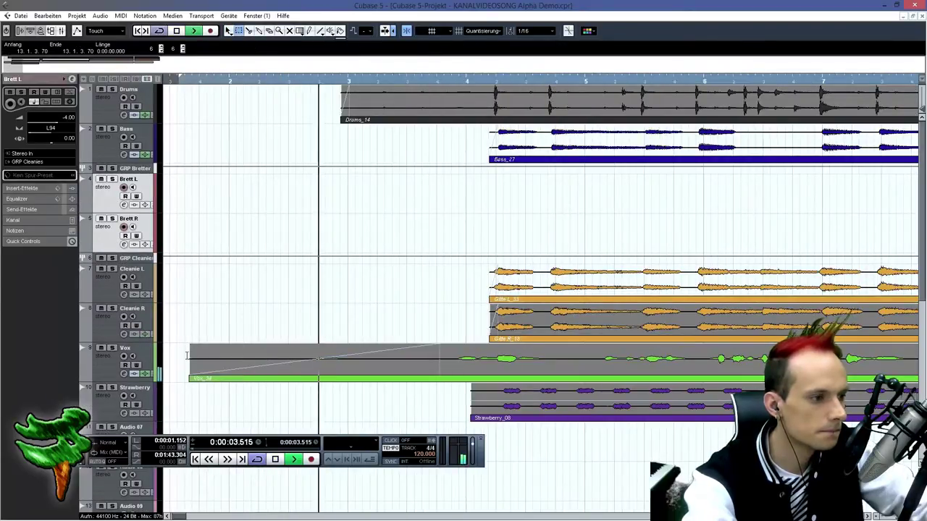
- Stop playback, delete the Vox section from 1.3.3.0 to 3.4.3.0, and give the clip's new start a short fade-in
key("space")
left_click_drag(185, 358, 459, 381)
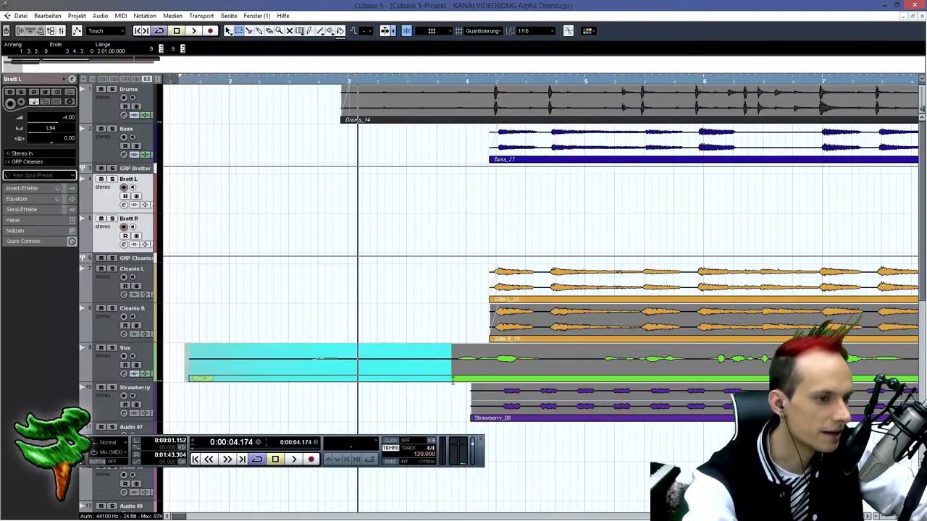
key("Delete")
left_click(229, 32)
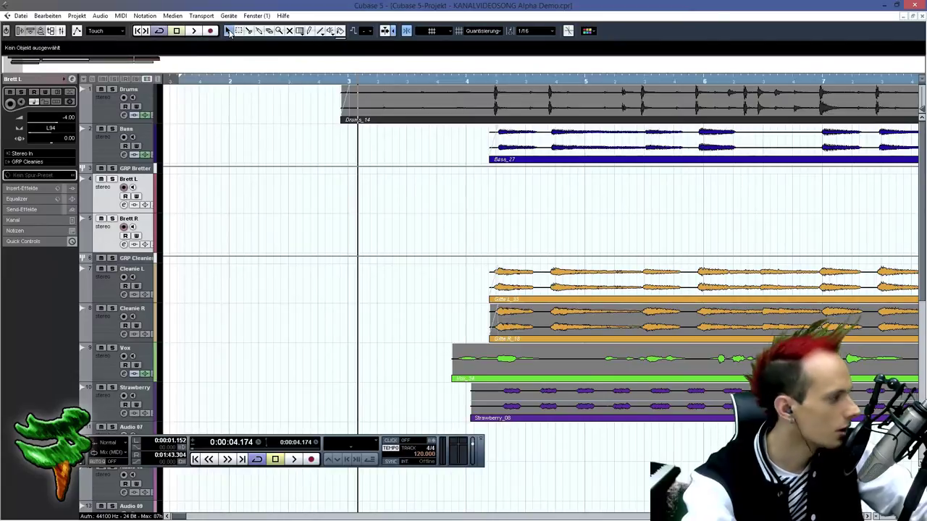
left_click(471, 362)
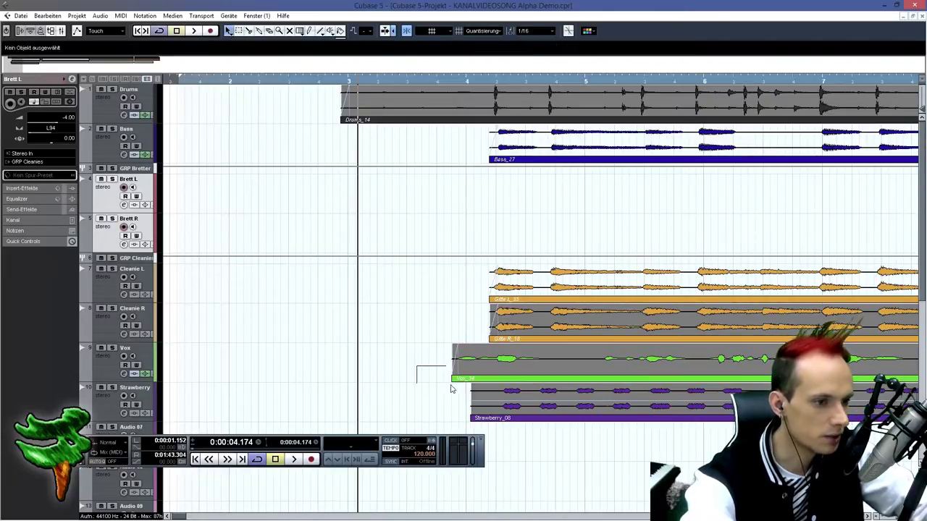
left_click_drag(451, 380, 452, 380)
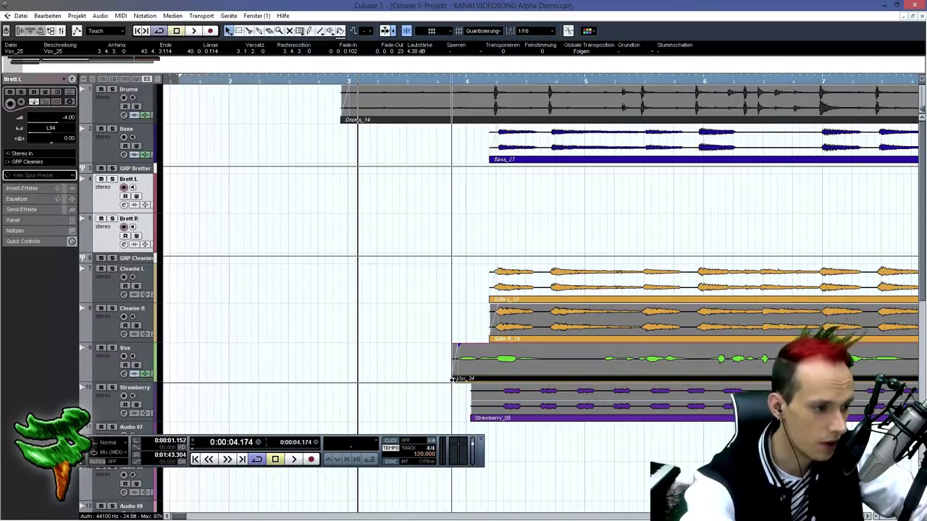
left_click_drag(453, 379, 453, 379)
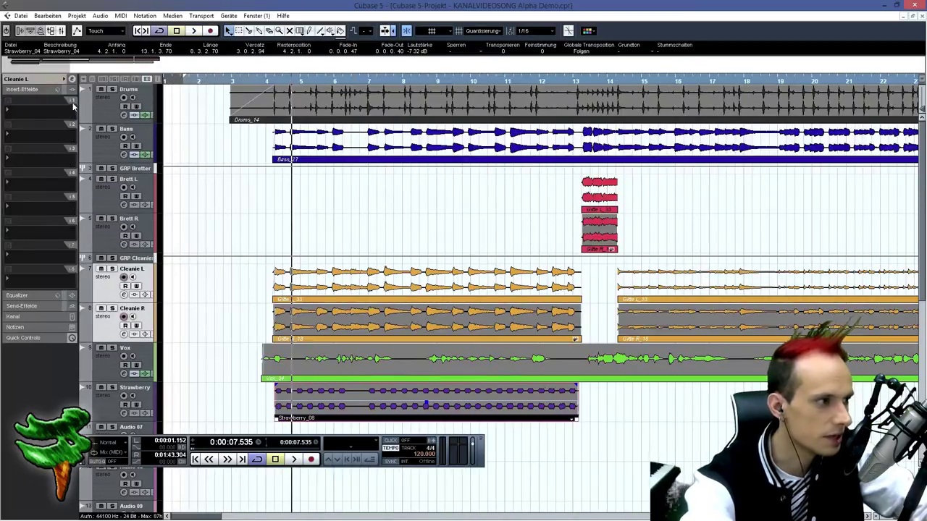
- Open the output routing of the Cleanie L and Cleanie R tracks
left_click(57, 88)
left_click(34, 164)
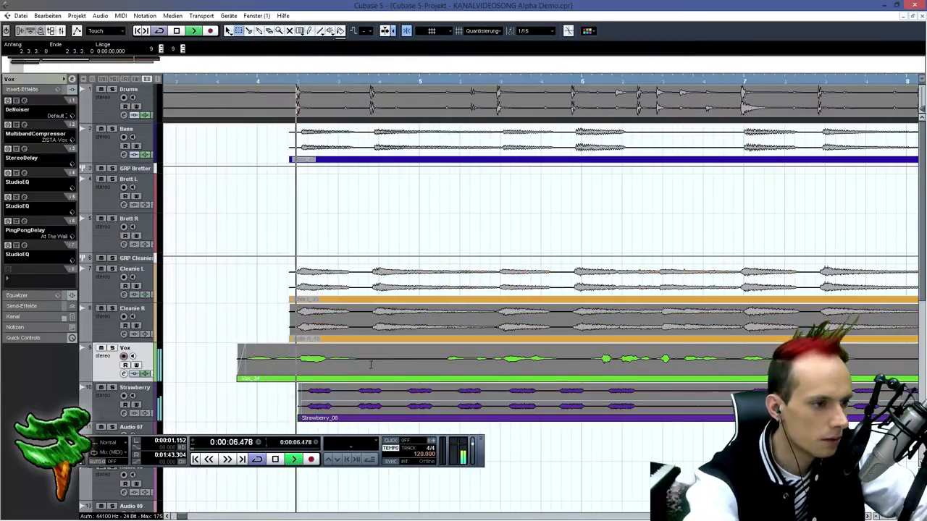
- Delete the silent Vox passages from 4.3.4.0 to just past bar 5 and from 7.4.1.0 to 8.3.4.0
left_click_drag(368, 362, 437, 373)
key("Delete")
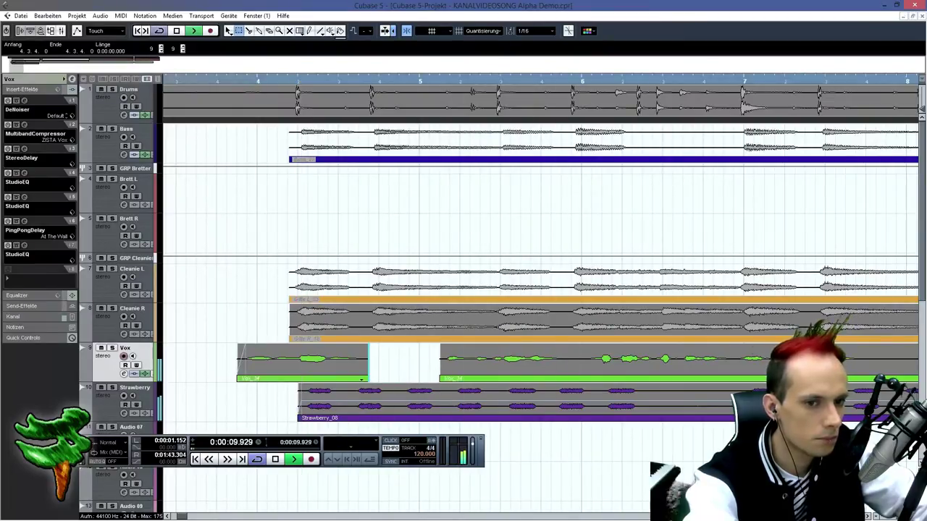
left_click_drag(865, 359, 700, 358)
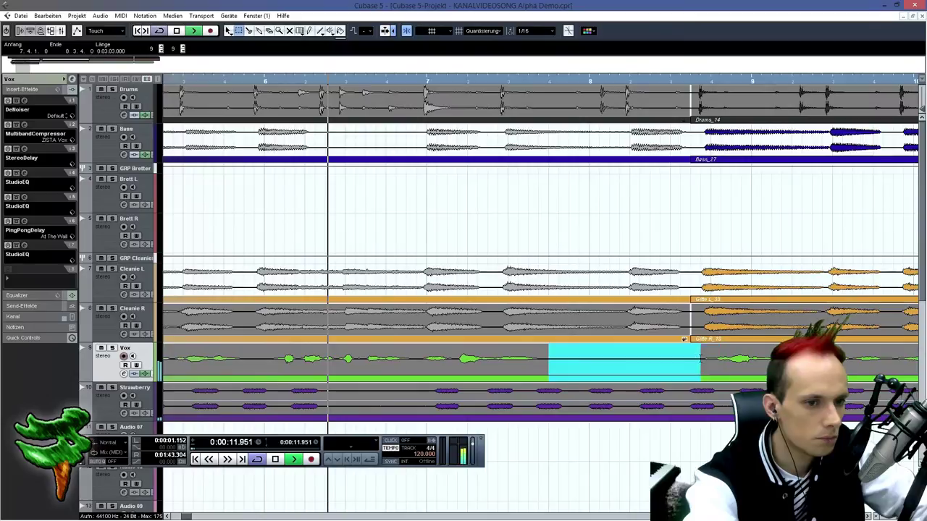
key("Delete")
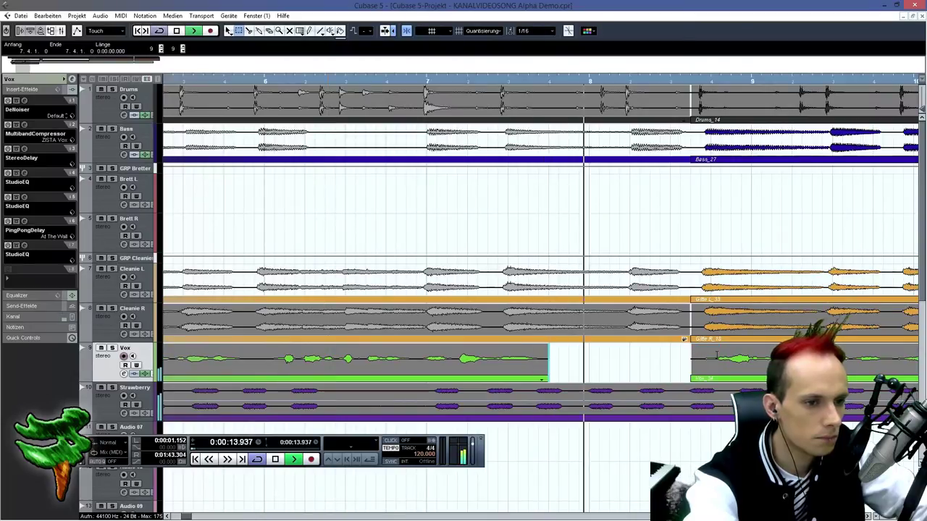
- Stop playback and undo the recent timeline edits, including the shifted drums, bass and Cleanie clips near bar 6
left_click(229, 31)
left_click_drag(30, 71, 63, 74)
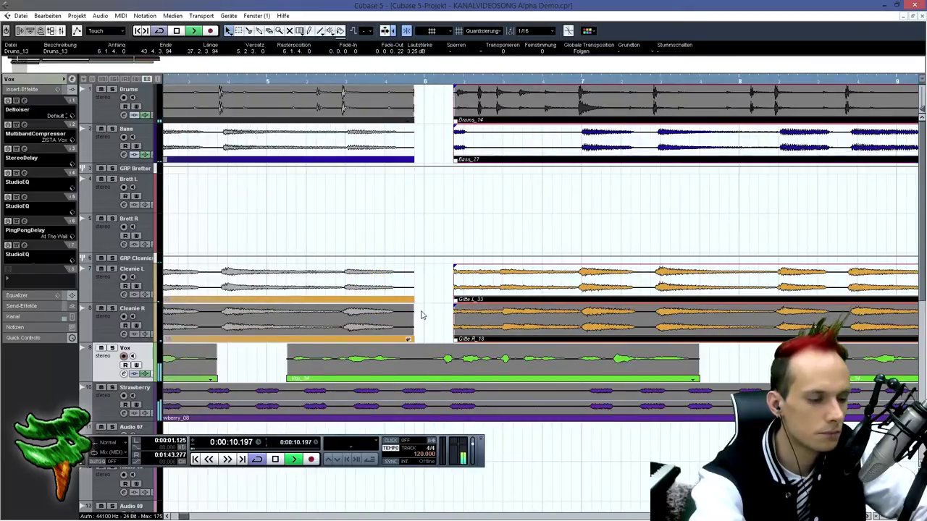
key("space")
key("ctrl+z")
key("ctrl+z")
key("ctrl+z")
key("ctrl+z")
key("ctrl+z")
key("ctrl+z")
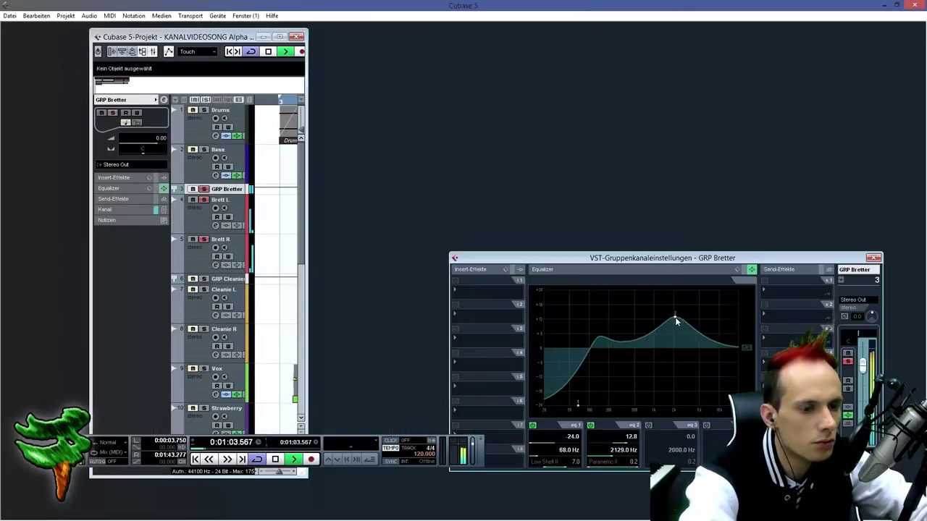
- Shape the GRP Bretter equalizer with band 2 at 8.2 dB, 2093 Hz and band 3 at 5.4 dB, 654 Hz
left_click_drag(675, 323, 642, 339)
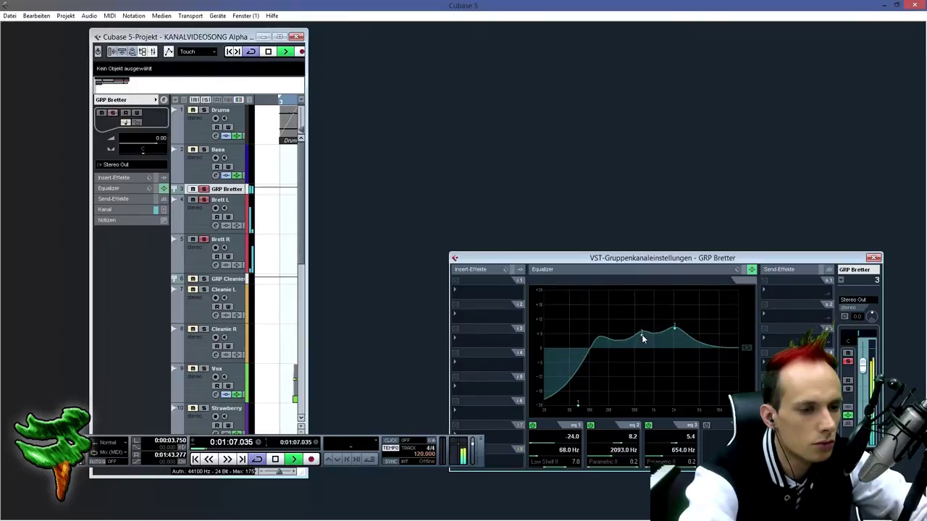
- Insert StudioEQ on GRP Cleanies and pull down the narrow band 3 gain at 3437 Hz with a Q-Factor of 10.0
left_click(484, 292)
mouse_move(561, 90)
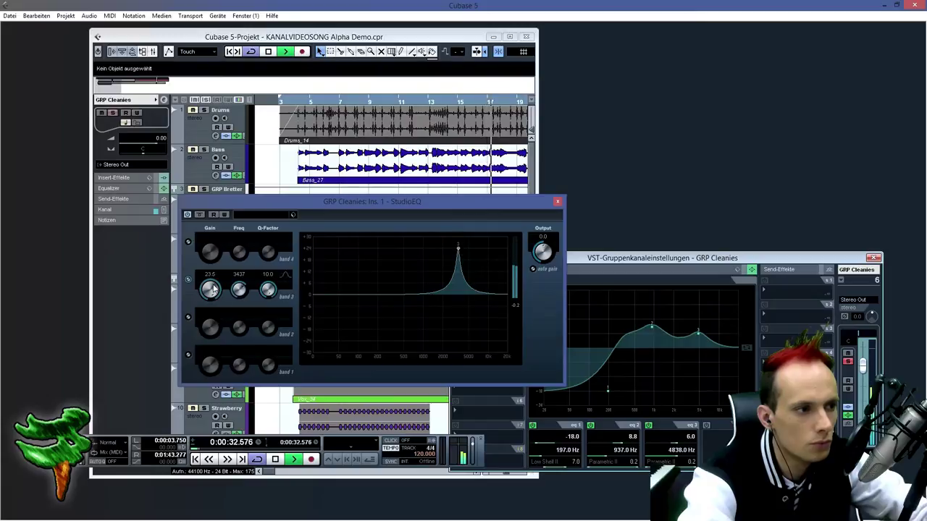
left_click_drag(210, 290, 203, 345)
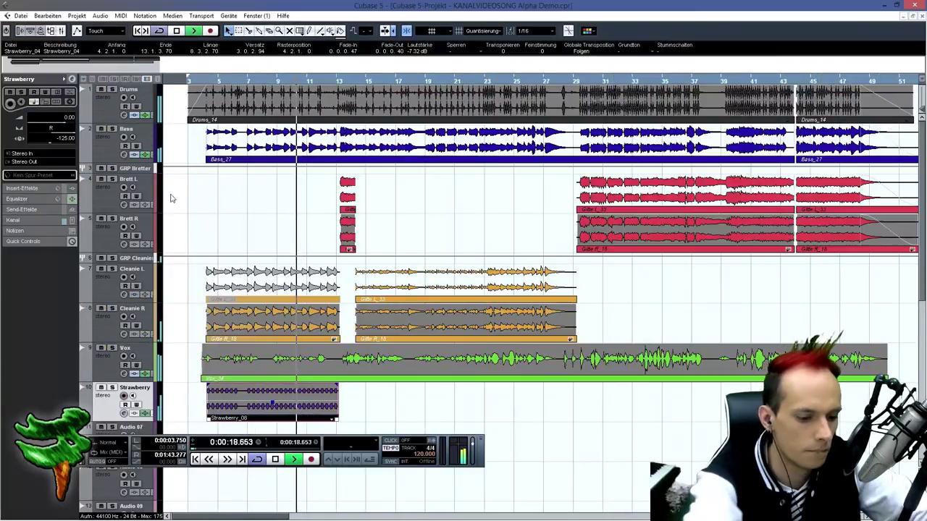
- Mute the first Cleanie R clip, unmute the first Cleanie L clip, and replay the intro to compare the guitars
key("7")
left_click(225, 319)
left_click(246, 281)
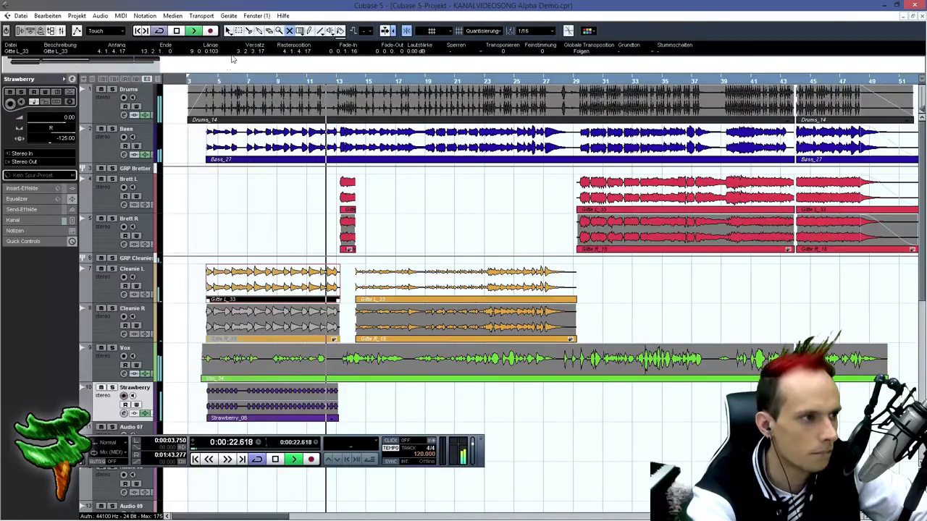
left_click(231, 81)
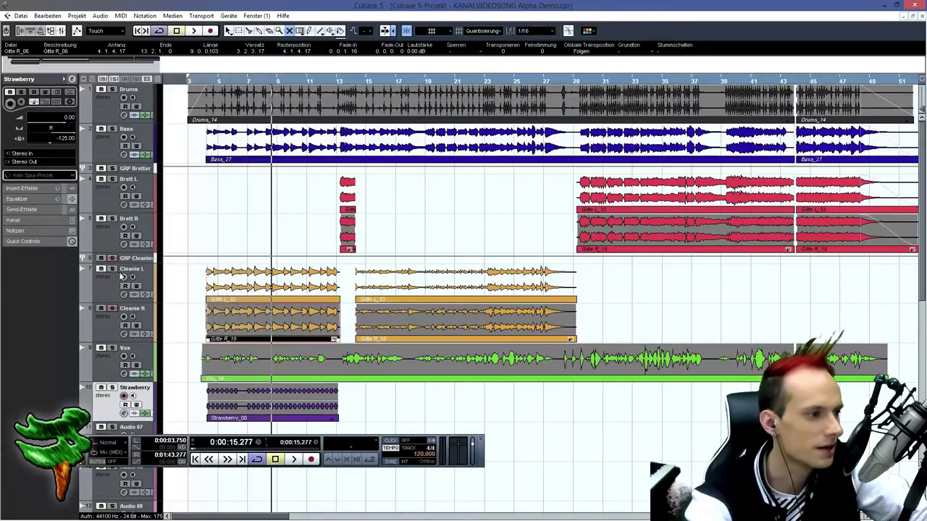
- Insert StudioEQ in the first effect slot of the Cleanie L track and enable its band 3
left_click(115, 269)
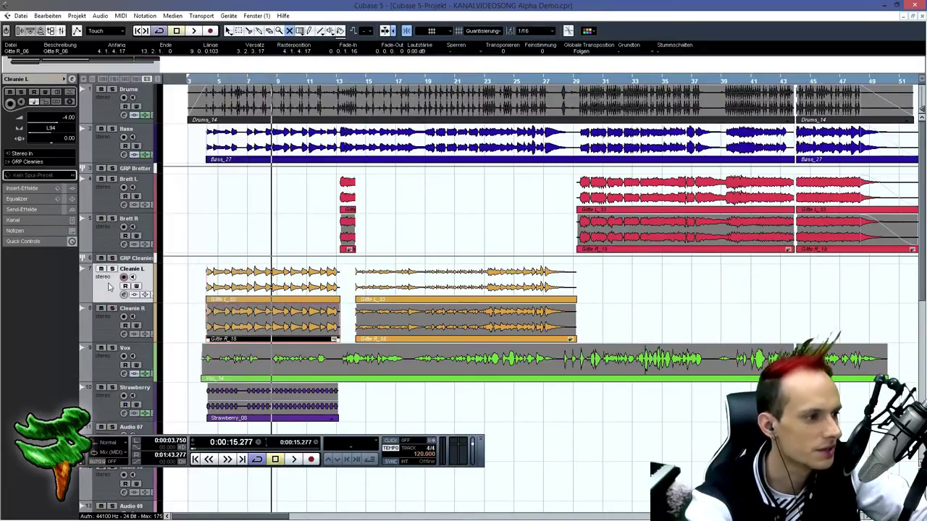
left_click(31, 187)
left_click(30, 109)
mouse_move(70, 162)
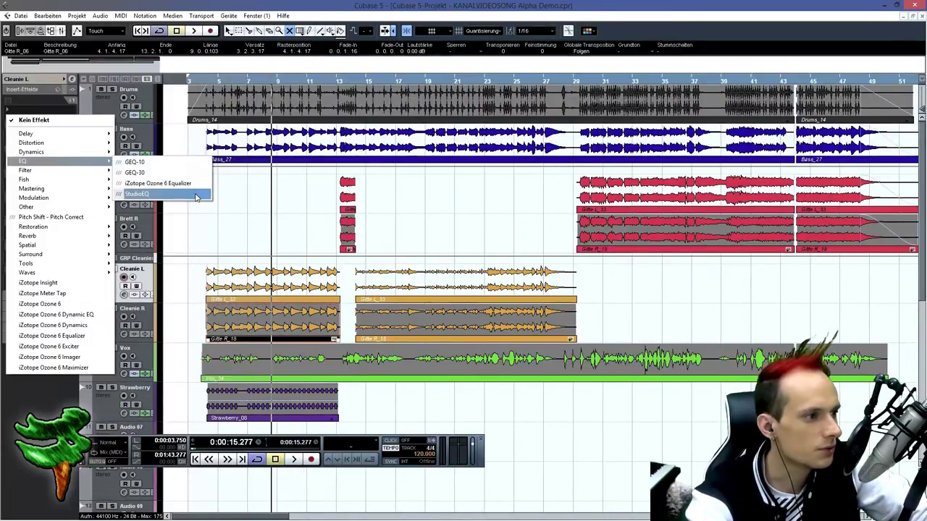
left_click(196, 194)
left_click(298, 264)
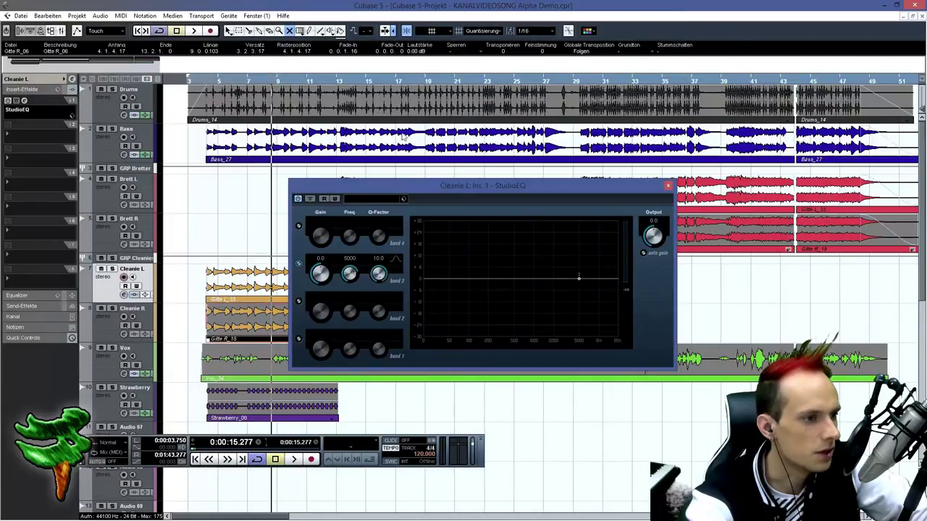
- Start playback and sweep a boosted, narrow band 3 through the frequencies in the Cleanie L StudioEQ
key("space")
left_click_drag(579, 278, 557, 215)
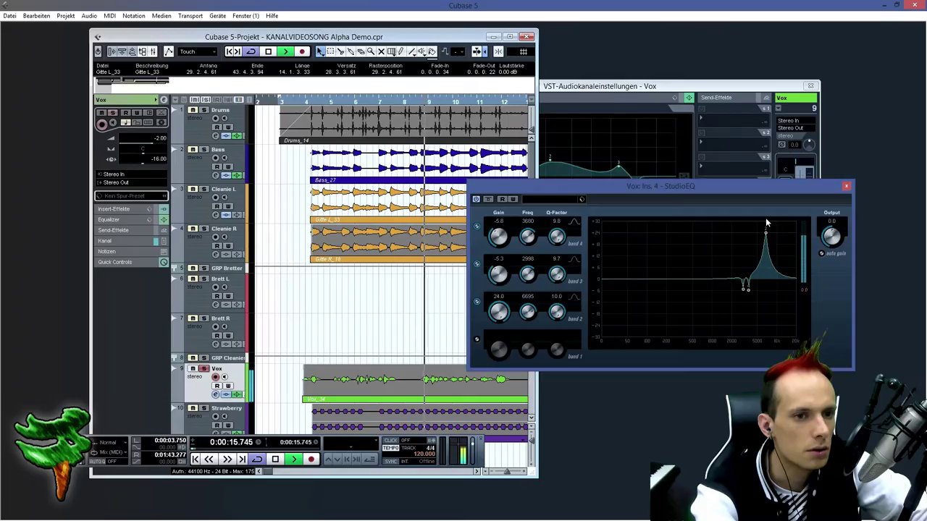
- Cut band 2 of the Vox StudioEQ to -5.0 dB at 6147 Hz and make band 1 a peak filter with Q-Factor 10.0
left_click_drag(764, 224, 744, 233)
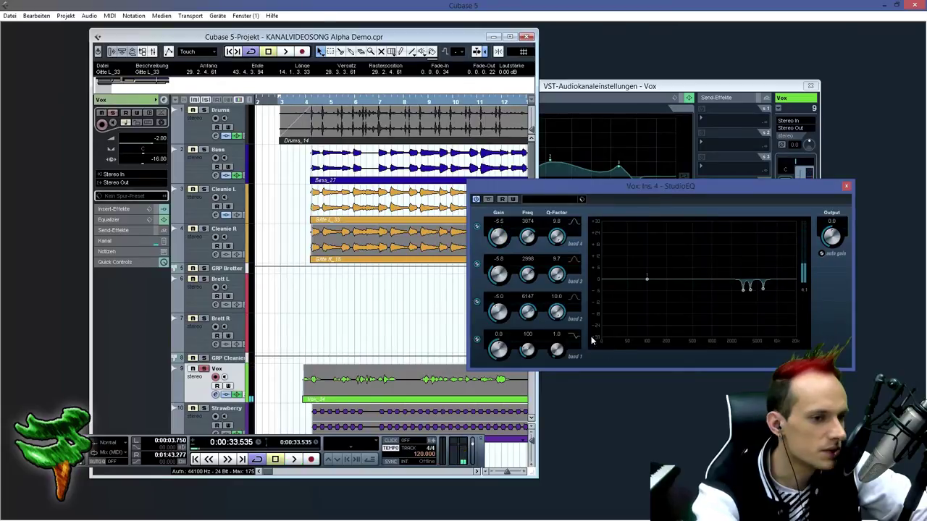
left_click(574, 335)
left_click(621, 389)
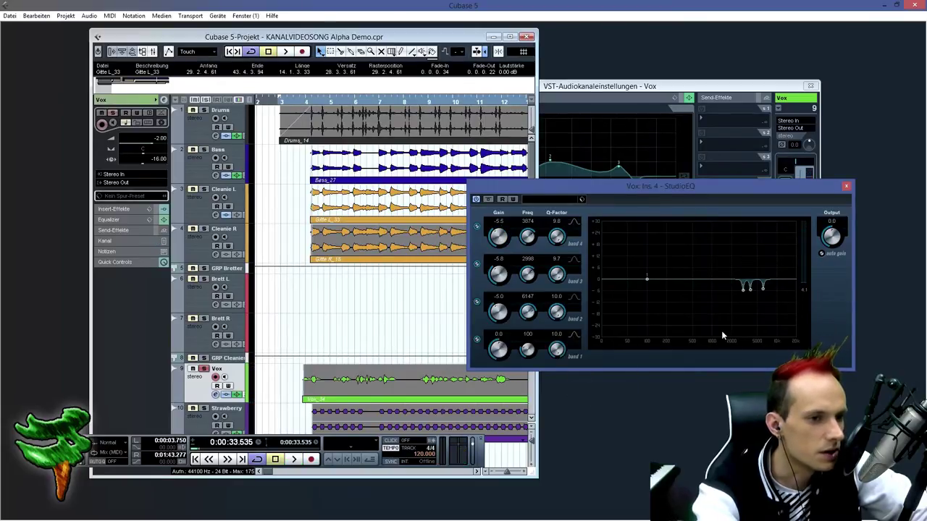
- Play the song while sweeping band 1 of the Vox StudioEQ and lowering the band 4 frequency in the Vox channel equalizer
key("space")
left_click_drag(647, 278, 788, 208)
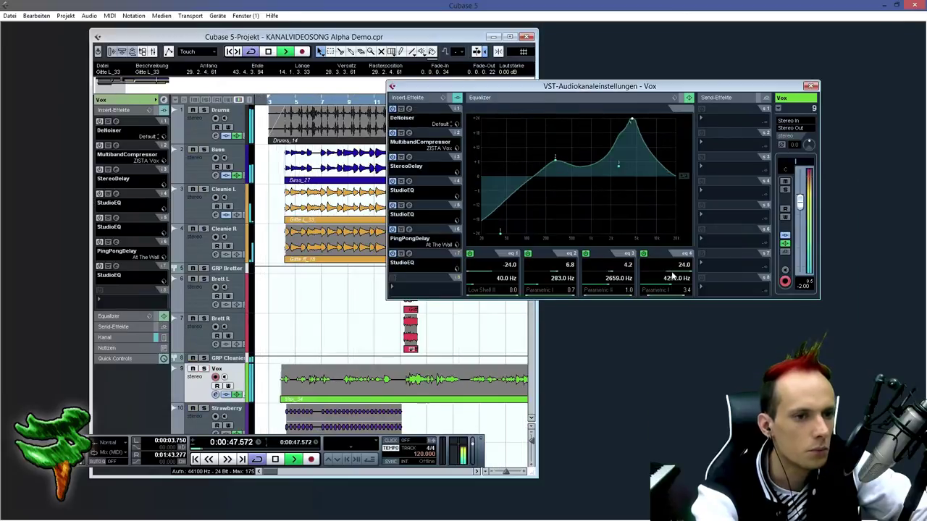
mouse_move(673, 275)
left_mouse_down()
mouse_move(654, 276)
mouse_move(661, 274)
left_mouse_up()
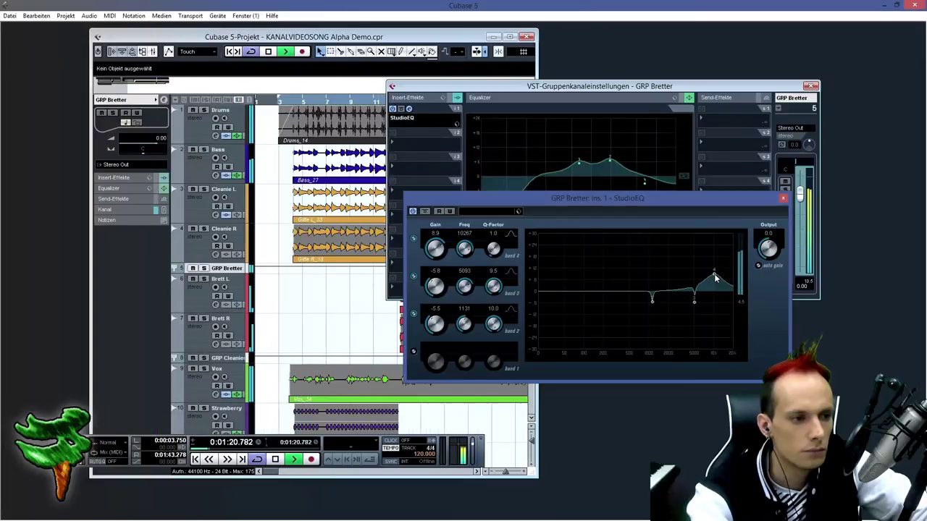
- Enable band 1 of the GRP Bretter StudioEQ as a peak filter with Q-Factor 10.0 and sweep a boosted point through the higher frequencies
left_click(413, 352)
left_click(511, 352)
left_click(525, 402)
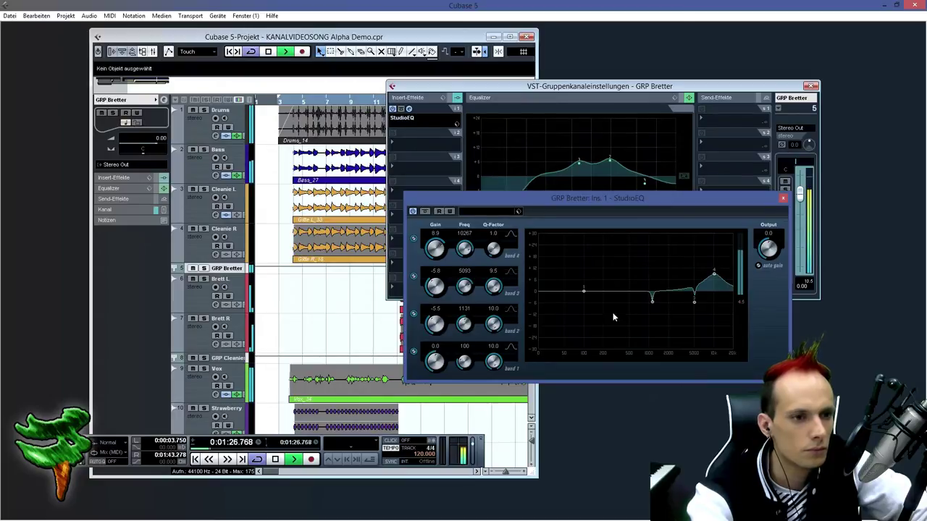
left_click_drag(654, 301, 701, 239)
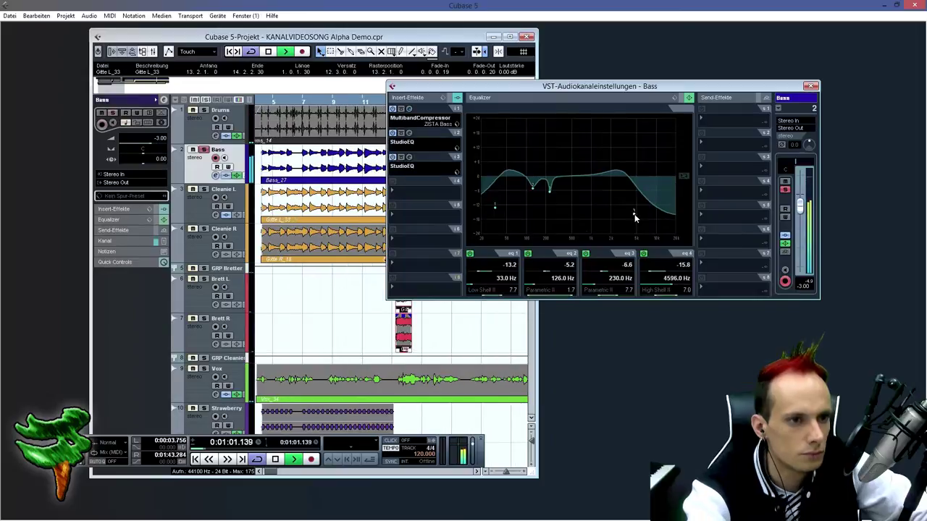
- Lower the frequency of the high-shelf band 4 in the Bass channel equalizer during playback
mouse_move(627, 218)
left_mouse_down()
mouse_move(624, 226)
mouse_move(618, 214)
left_mouse_up()
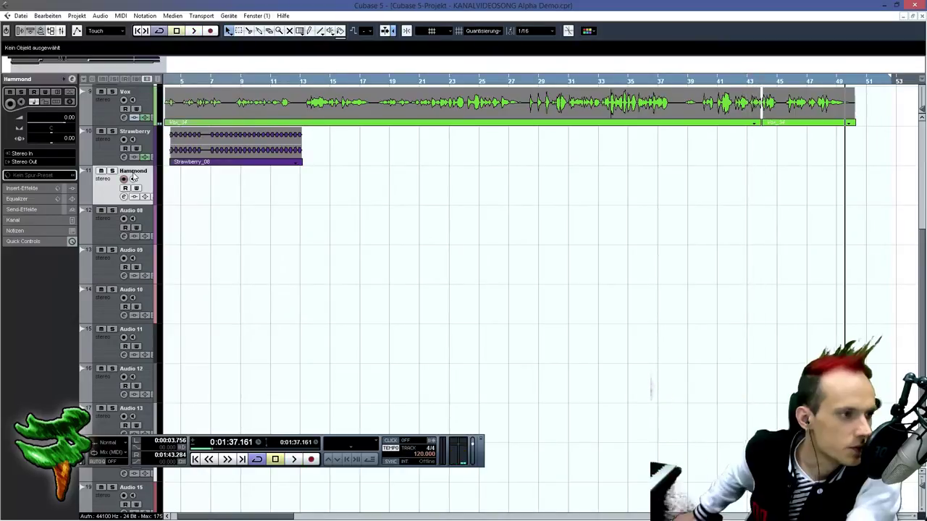
- Close the KANALVIDEOSONG Alpha Demo project and activate the Latte Macchiato project
key("KP_Subtract")
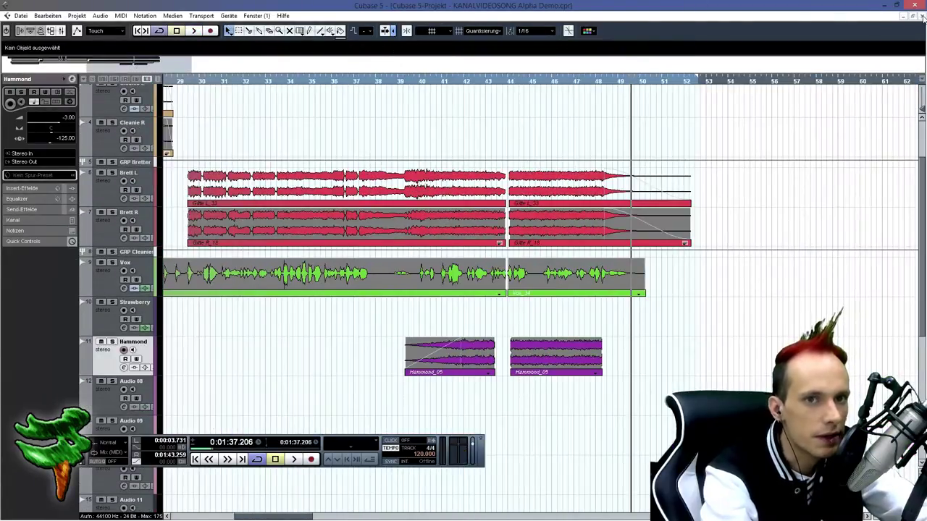
left_click(923, 17)
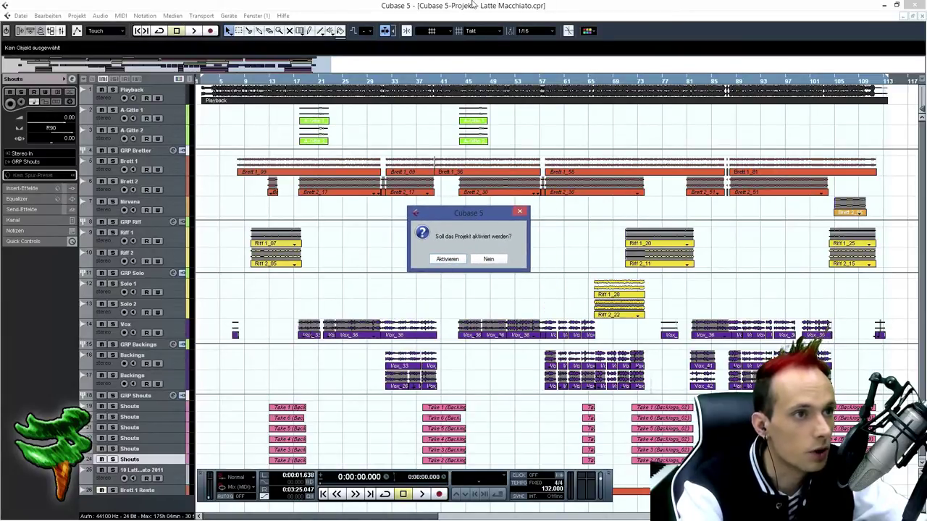
left_click(449, 260)
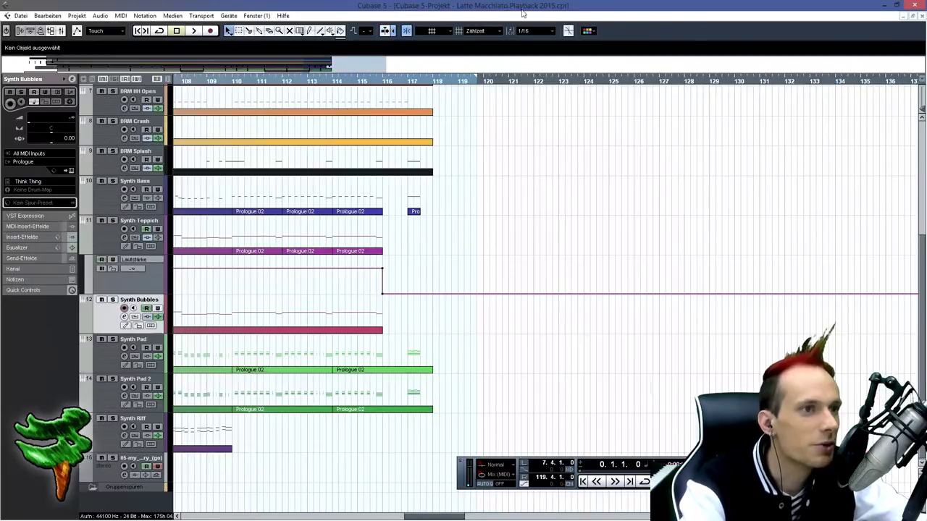
- Go to the beginning of the Latte Macchiato Playback 2015 arrangement and listen to the soloed Synth Bass and drum tracks
left_click_drag(304, 68, 3, 68)
scroll(186, 170, "up", 2)
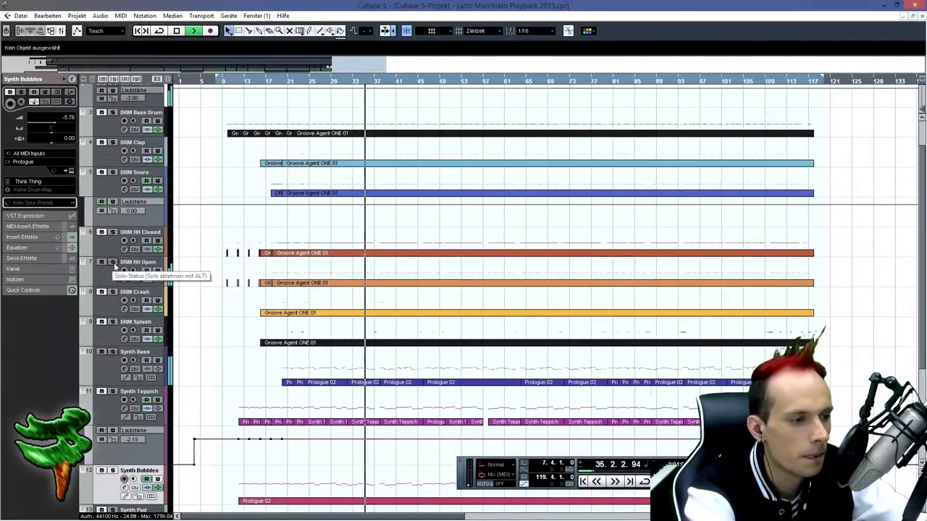
key("space")
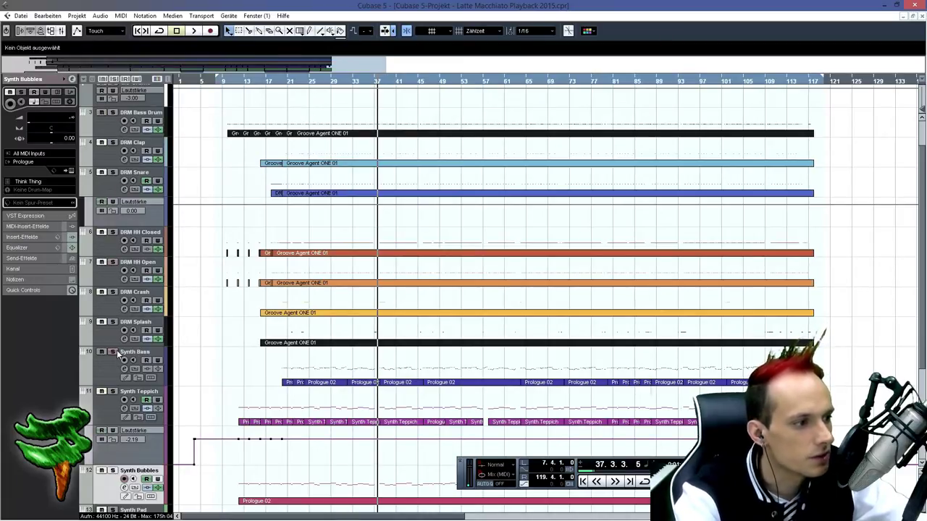
- Examine the mixer's channel levels and insert effects for the playback, and check the reference clip on the last audio track
left_click_drag(201, 116, 194, 137)
key("F3")
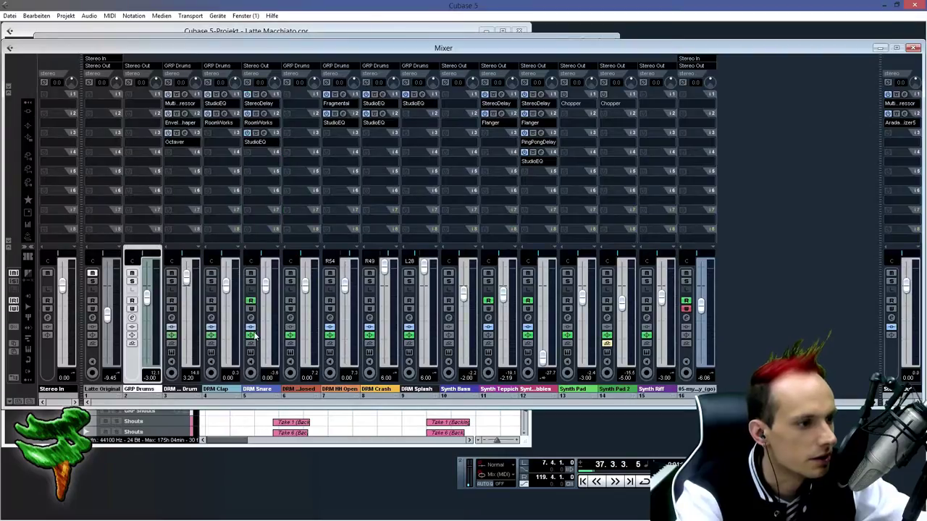
key("F3")
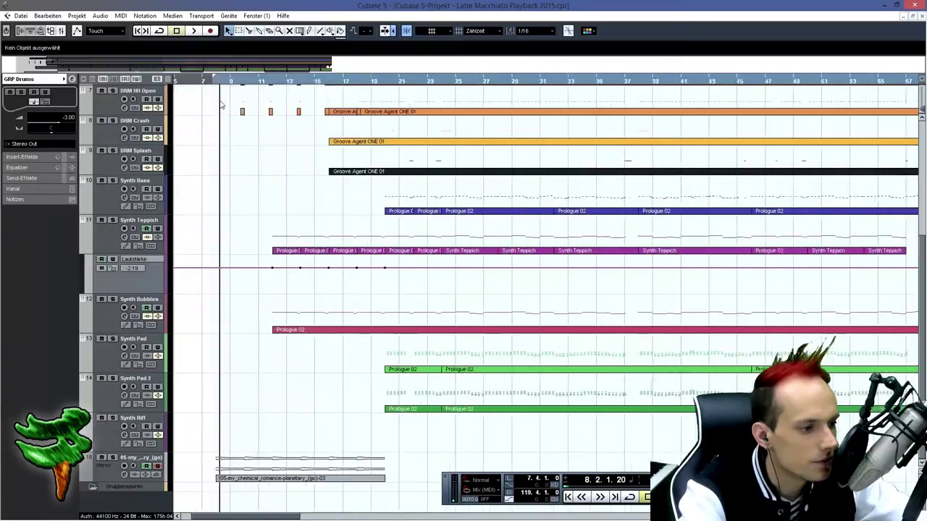
left_click(247, 478)
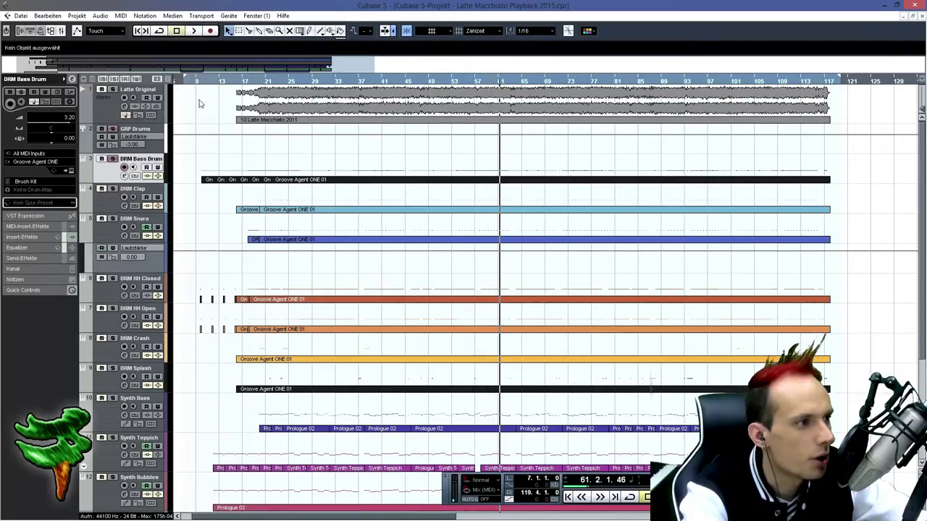
- Export the stereo output mixdown as a 44.100 kHz, 24 Bit Wave file named Latte SD into the LATTE MACCHIATO folder
left_click(20, 16)
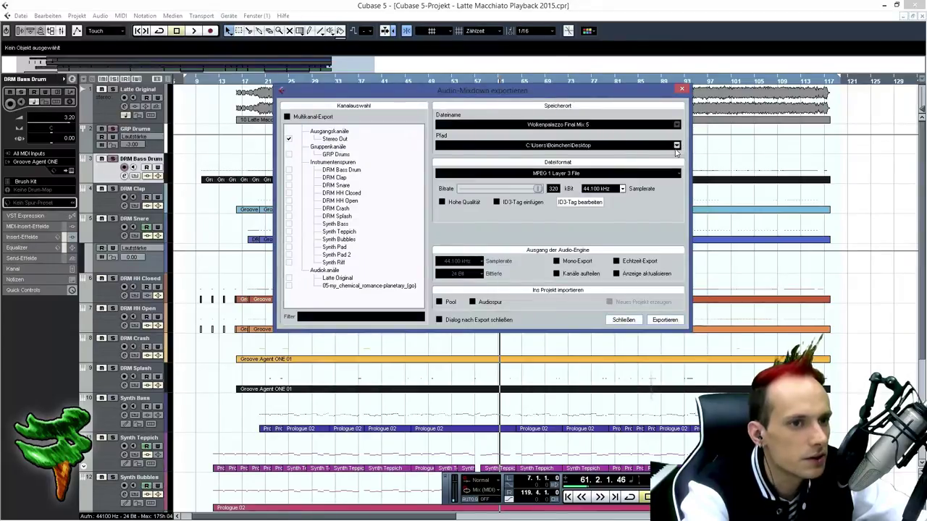
left_click(677, 146)
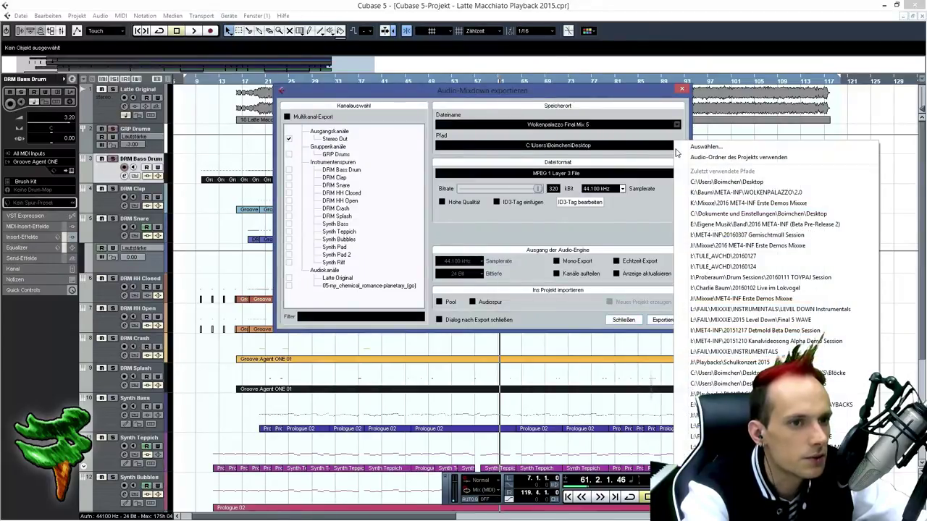
left_click(695, 150)
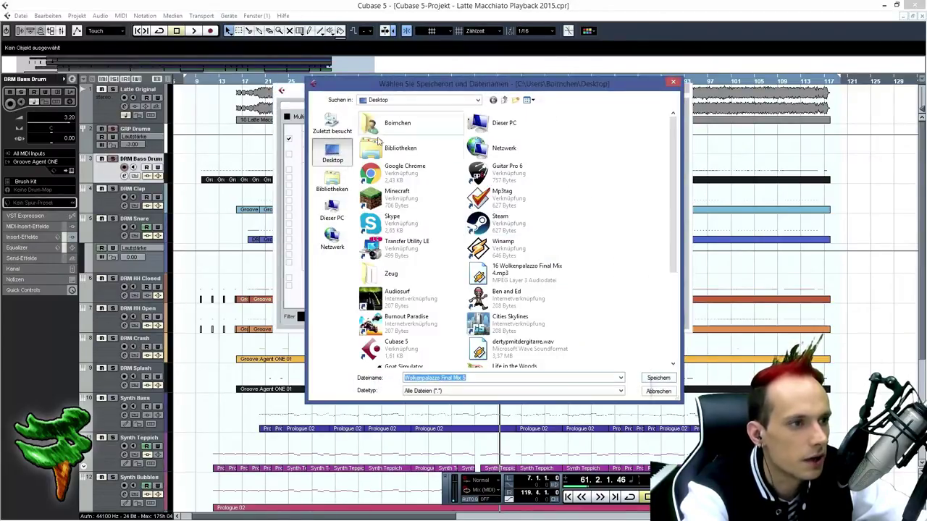
double_click(514, 117)
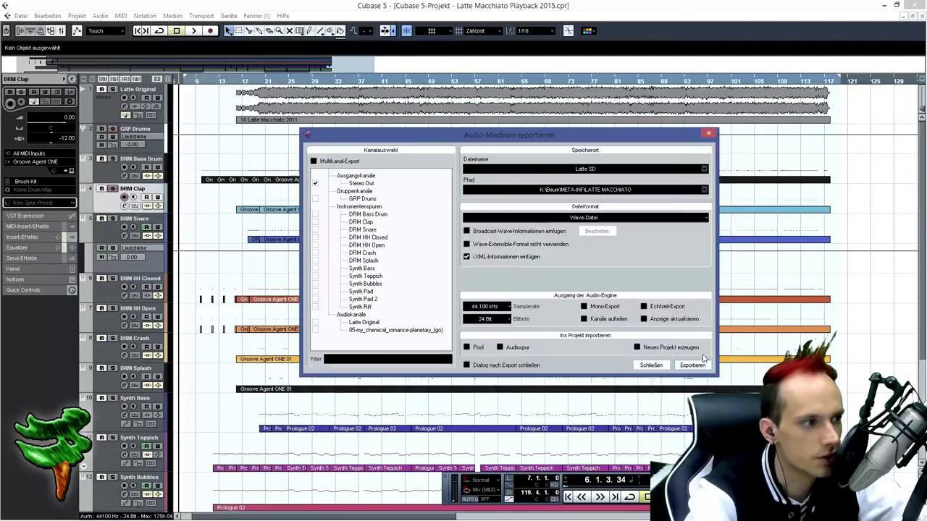
left_click(692, 364)
left_click(651, 365)
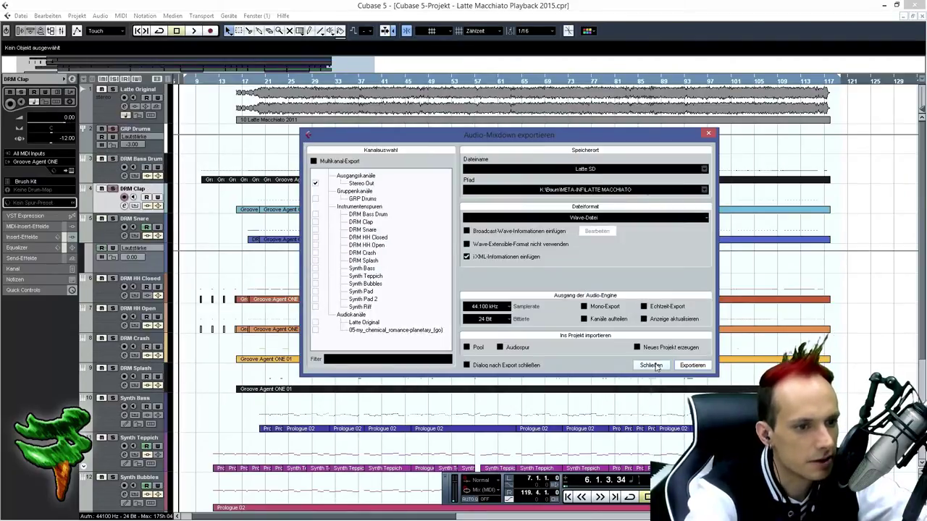
- Export the hi-hat stem as a Wave audio mixdown into the LATTE MACCHIATO folder
left_click(20, 15)
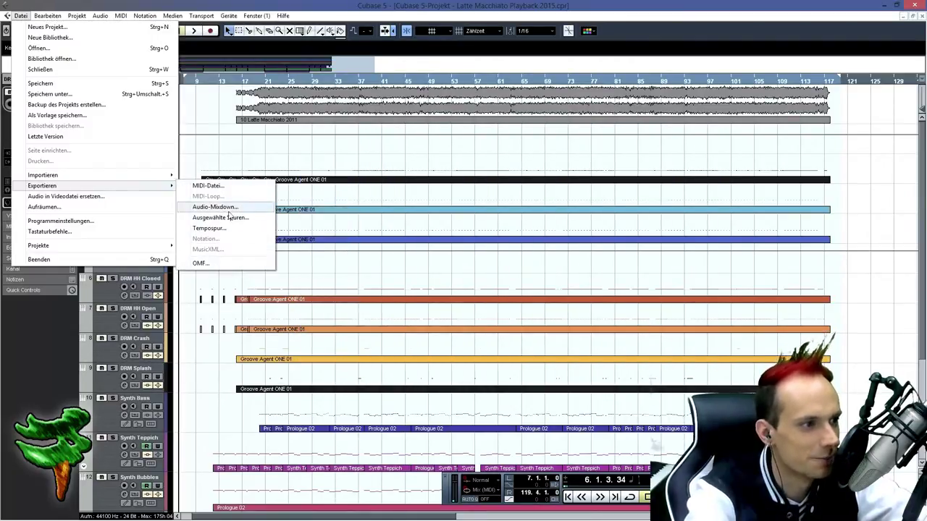
mouse_move(149, 186)
left_click(210, 186)
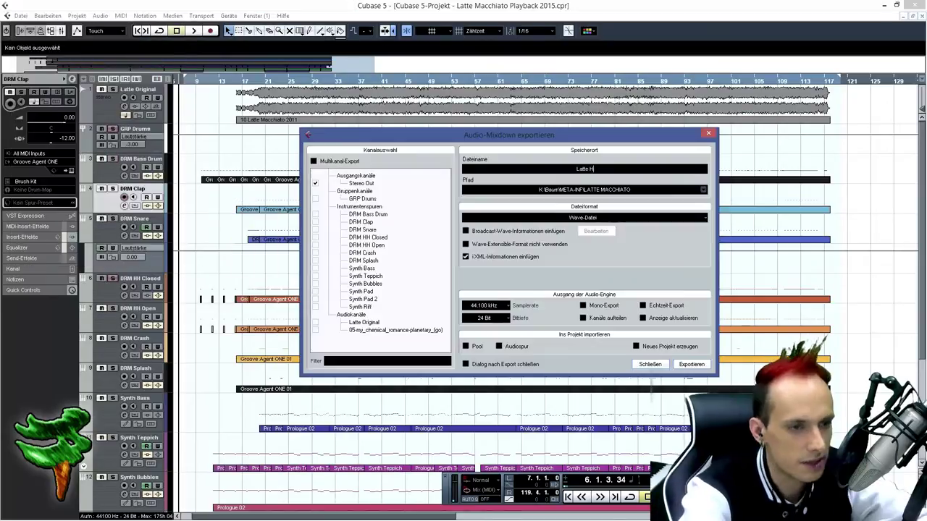
left_click(690, 364)
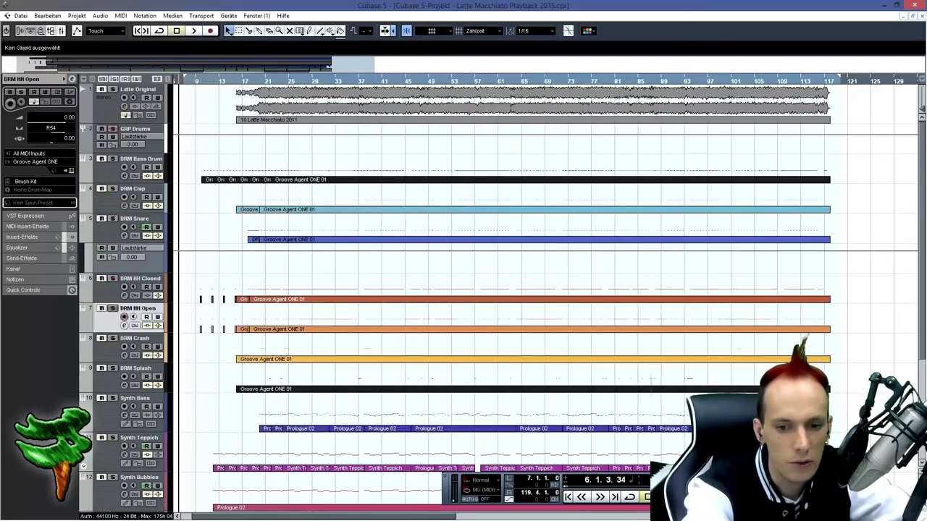
key("alt+Tab")
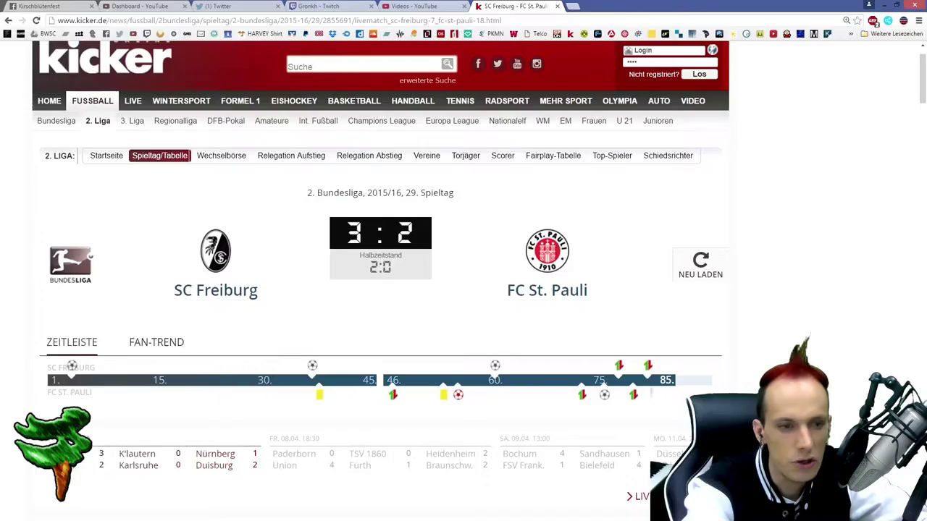
left_click(36, 20)
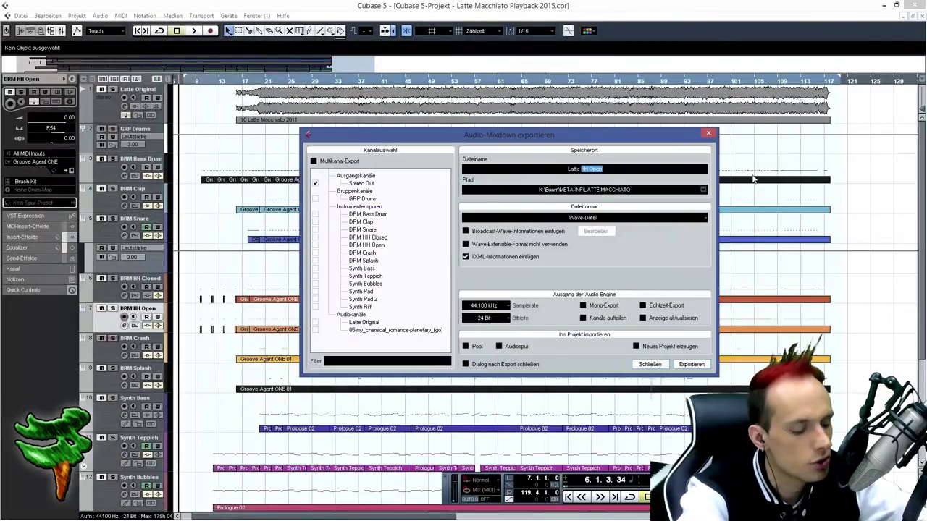
- Export the soloed DRM Splash track as a Wave mixdown named Latte Splash and close the export dialog
key("Escape")
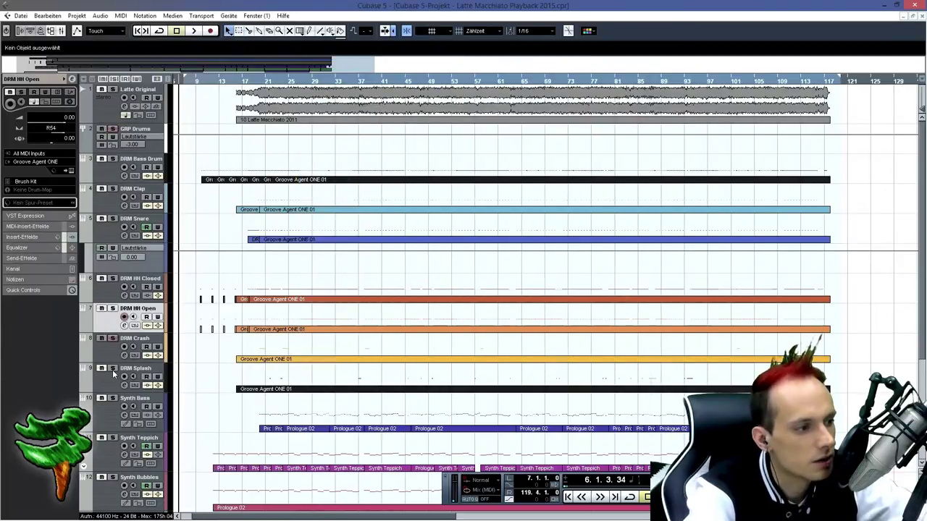
left_click(20, 15)
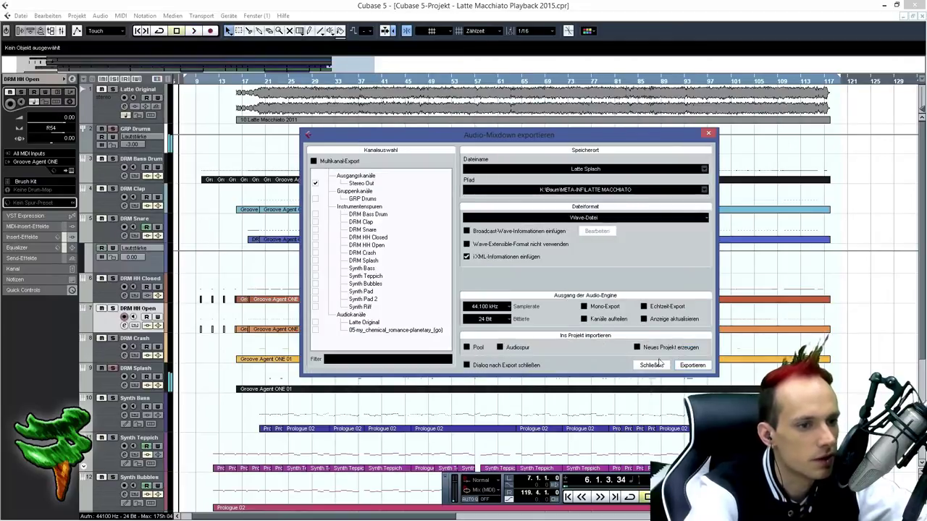
left_click(655, 365)
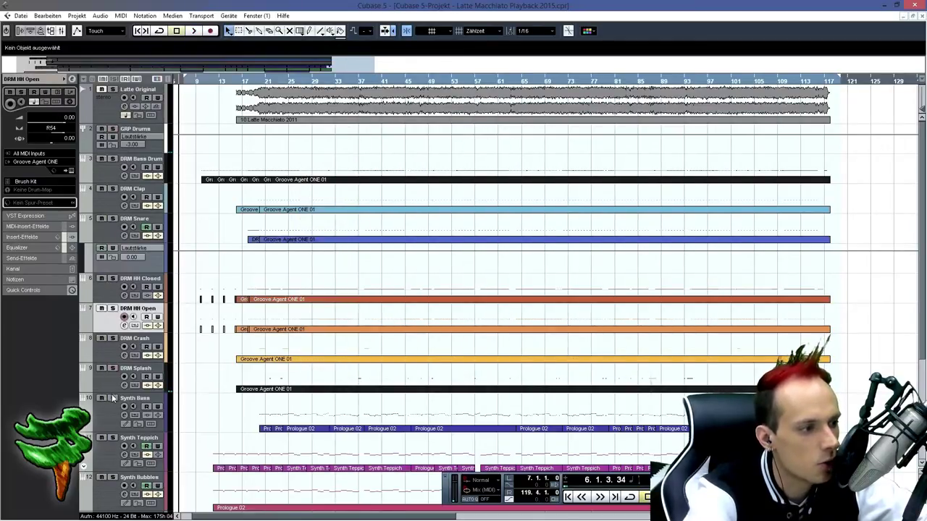
- Play the soloed Synth Bass track from about bar 31
left_click(323, 84)
key("space")
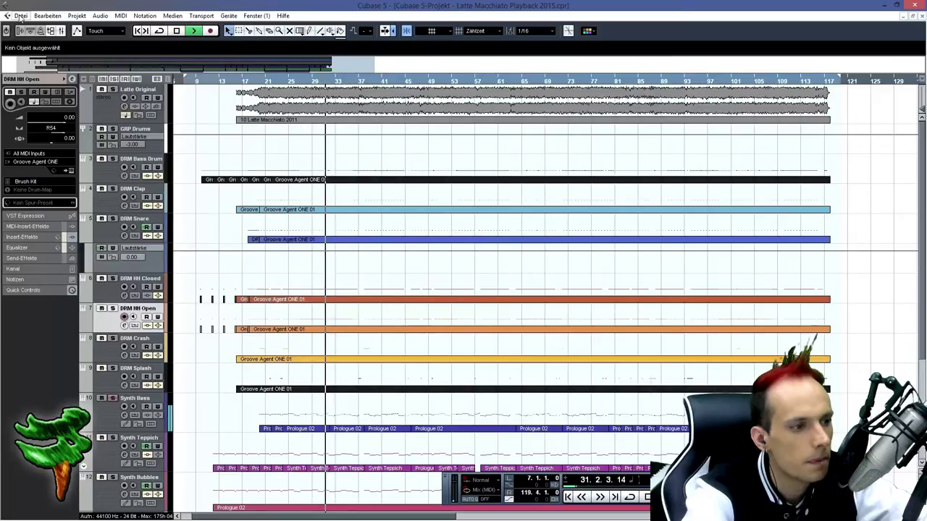
- Run the audio mixdown export for the soloed Synth Teppich track and close the export dialog
scroll(435, 290, "down", 3)
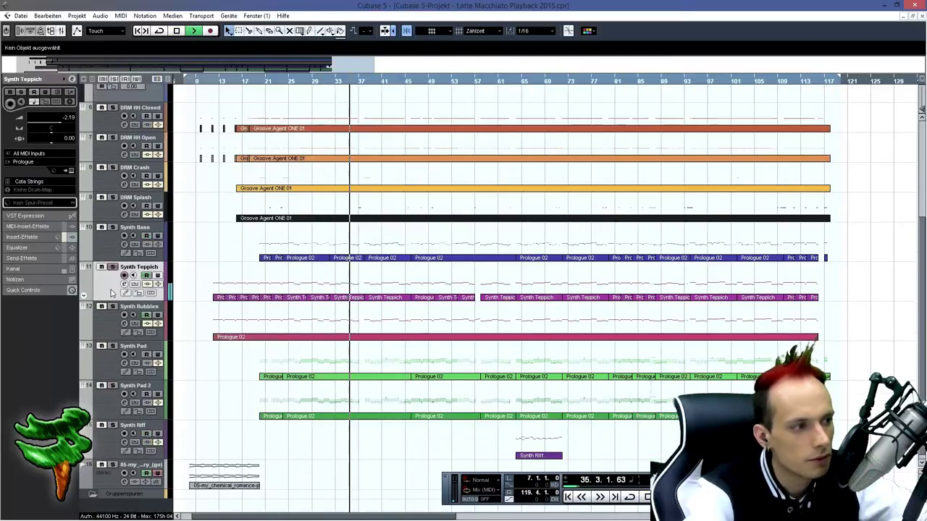
left_click(21, 15)
mouse_move(119, 186)
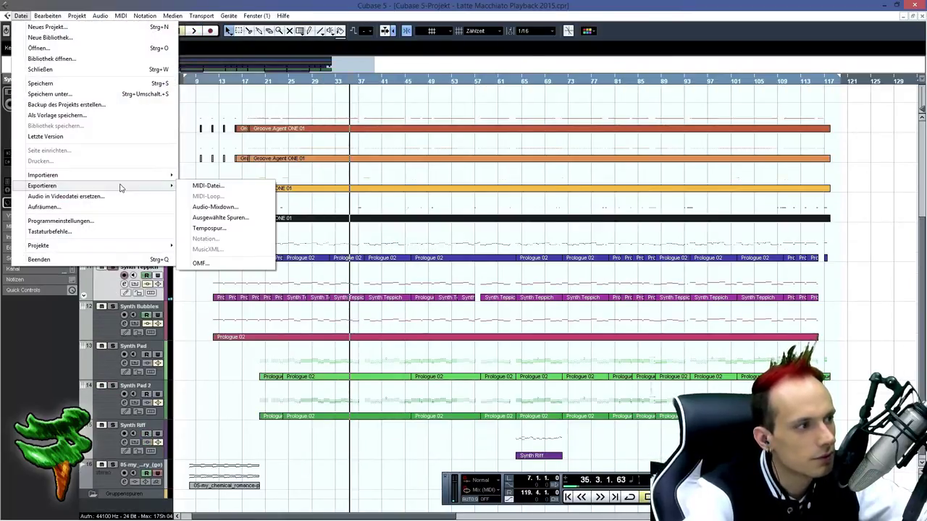
left_click(230, 208)
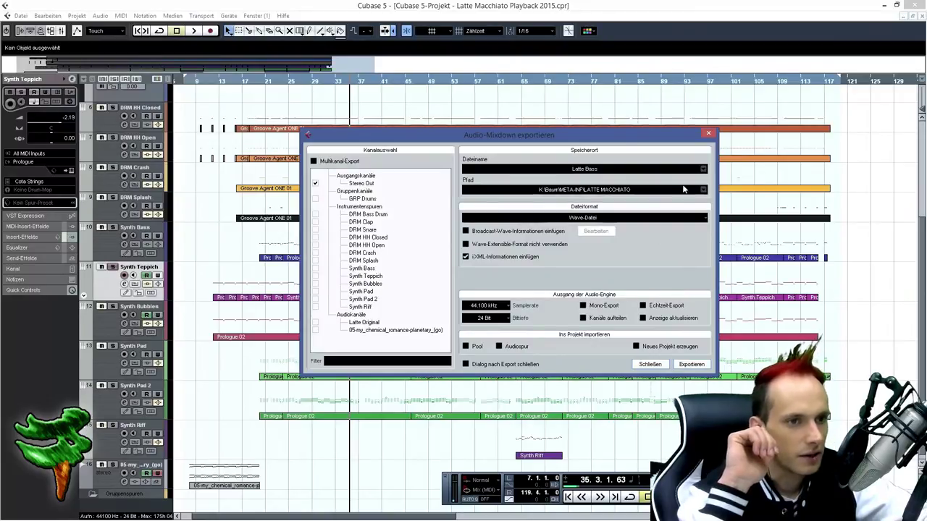
left_click(708, 132)
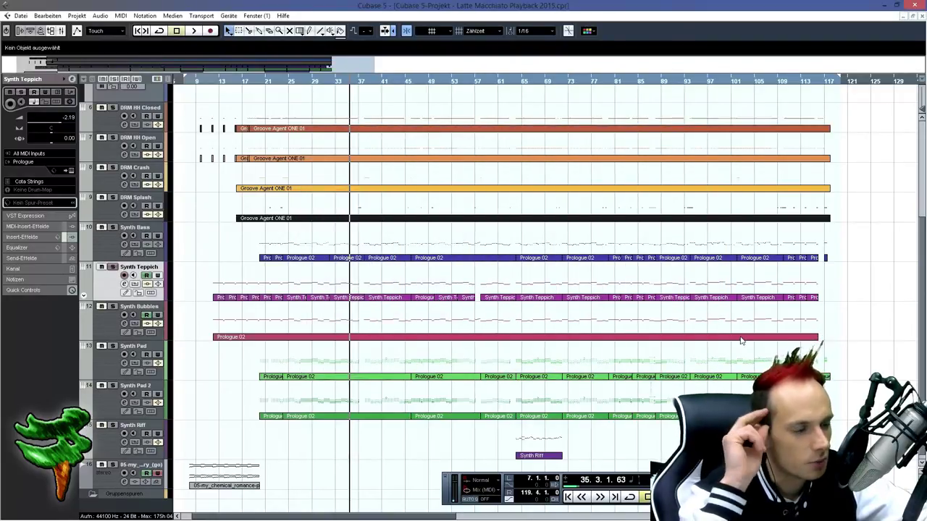
- Select the Synth Bubbles clip and turn off solo on the Synth Teppich track
left_click(741, 339)
left_click(111, 267)
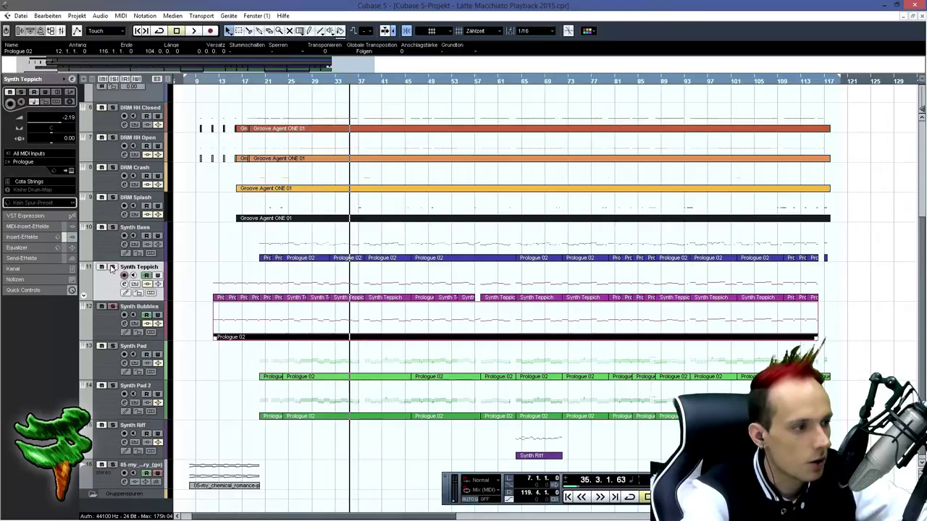
- Export the soloed Synth Bubbles track as a Wave mixdown named Latte Bubbles
left_click(21, 15)
mouse_move(136, 189)
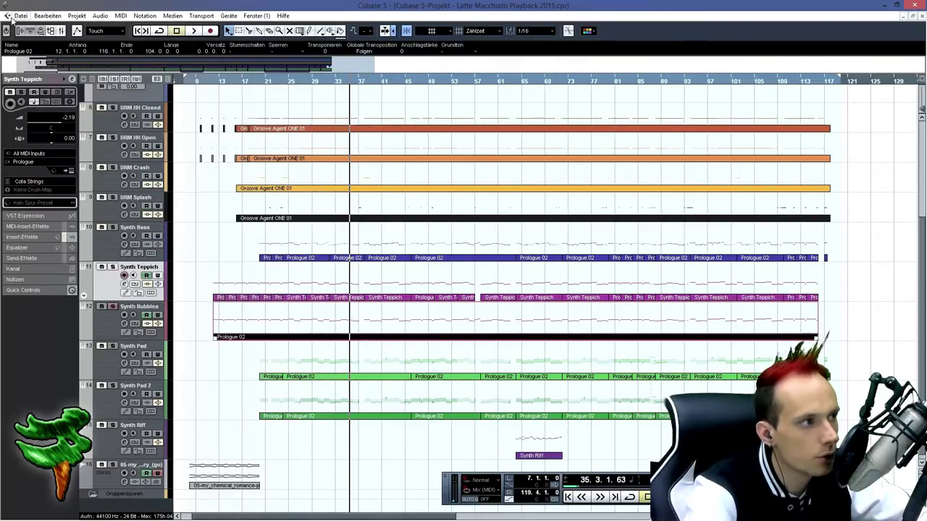
left_click(18, 16)
left_click(215, 207)
double_click(594, 170)
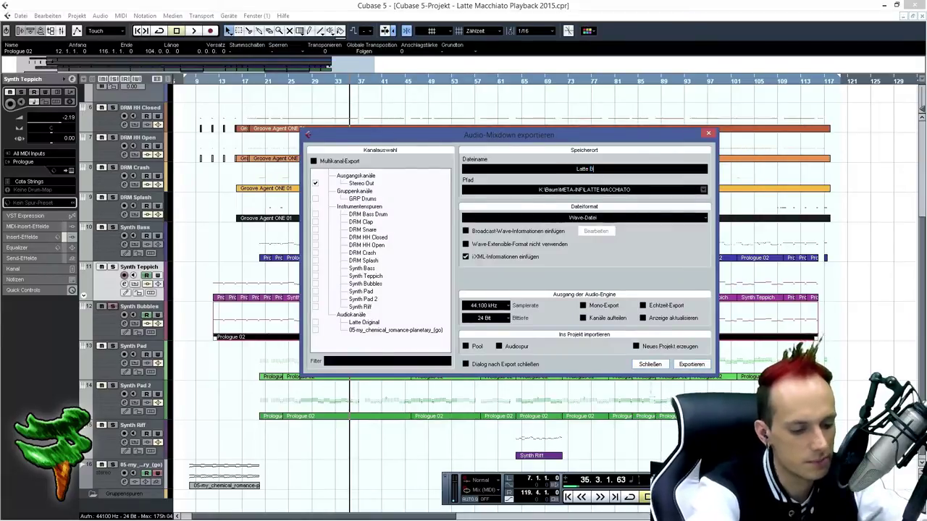
left_click(680, 365)
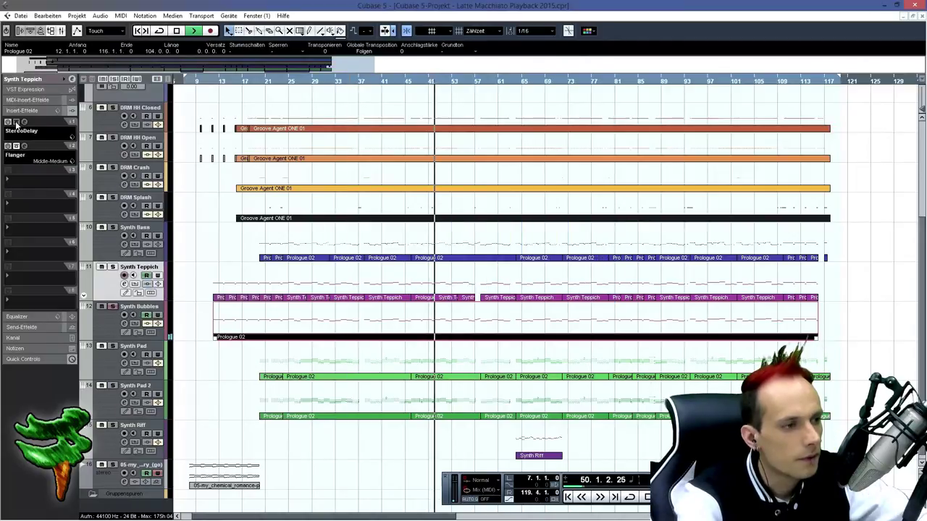
- Toggle the bypass of the StereoDelay insert on the Synth Teppich track during playback
left_click(16, 122)
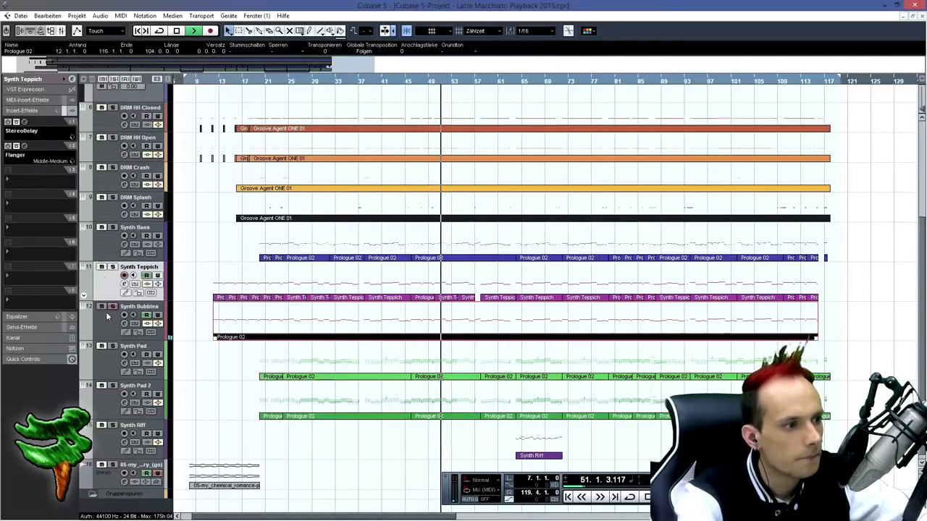
key("space")
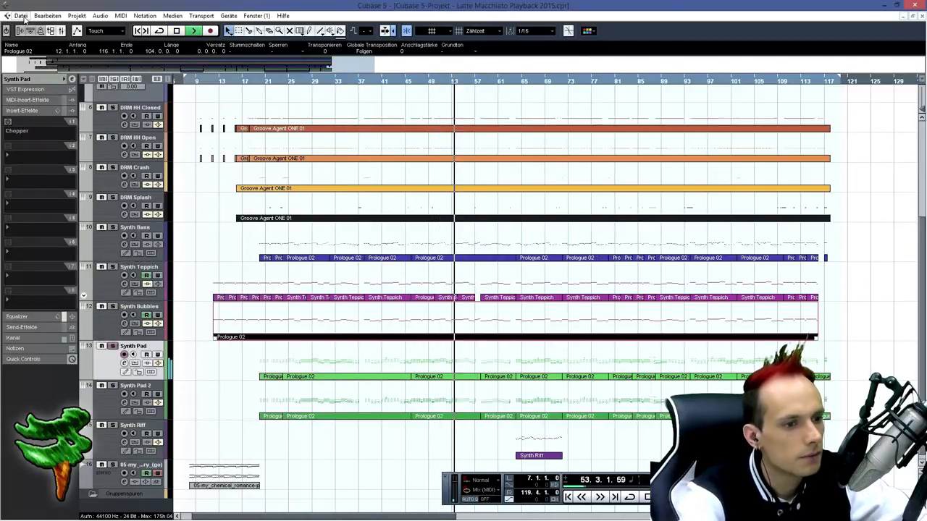
- Run the audio mixdown export for the soloed Synth Pad track, close the export dialog and stop playback
left_click(21, 16)
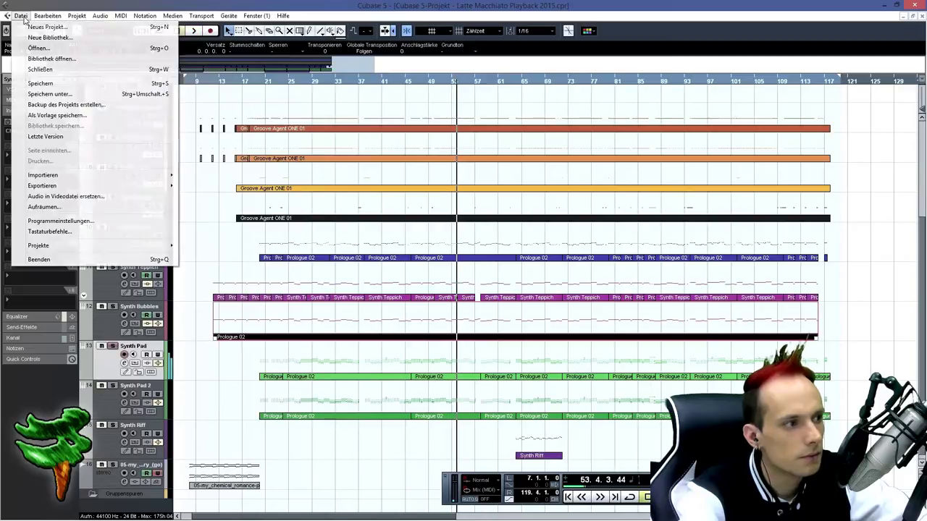
mouse_move(132, 187)
left_click(208, 198)
key("Escape")
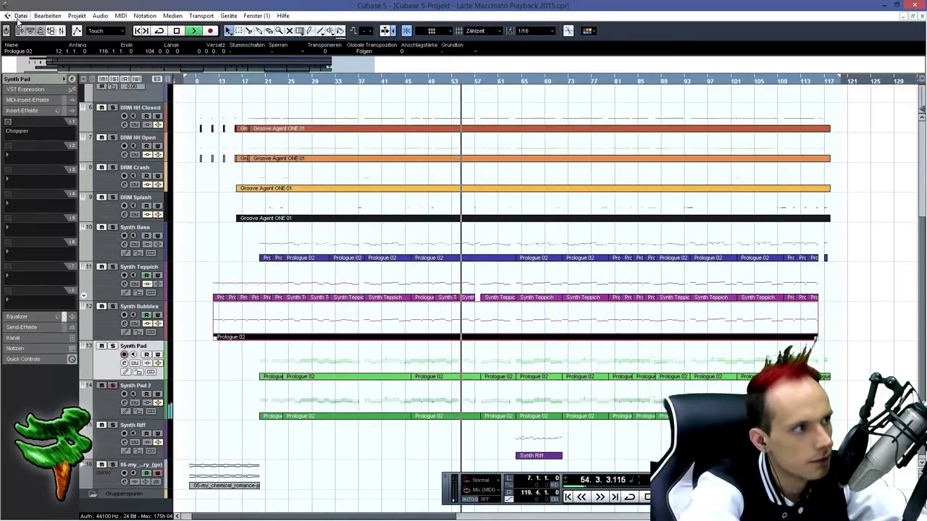
key("space")
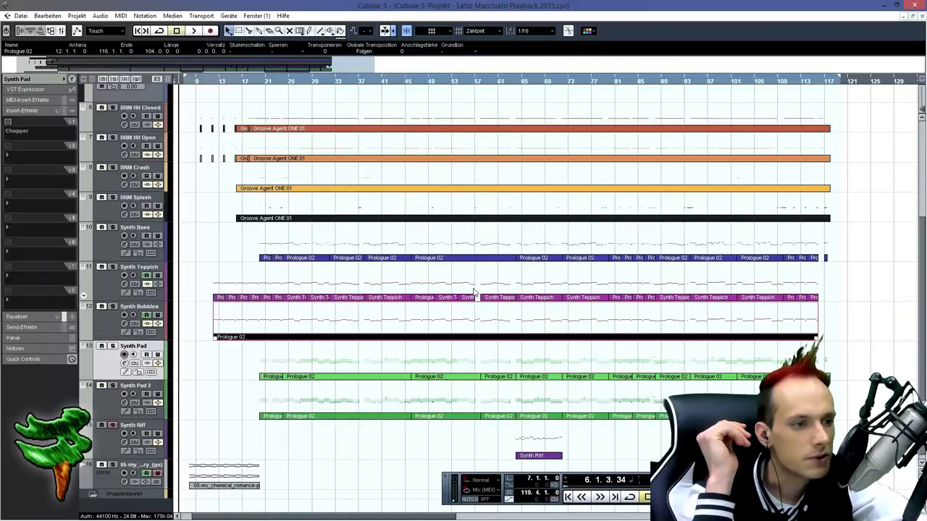
- Clear the event selection and start exporting the soloed 05-my_chemical_romance audio track
left_click(476, 293)
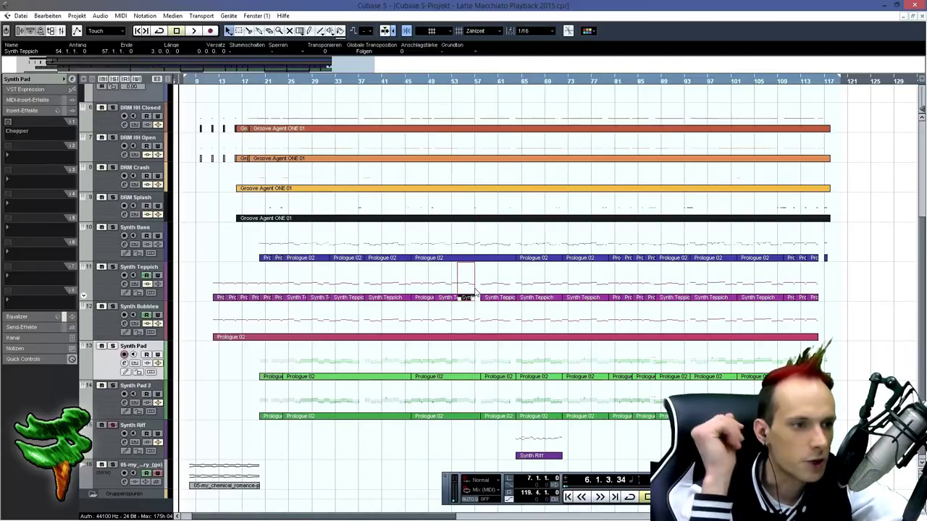
left_click(477, 293)
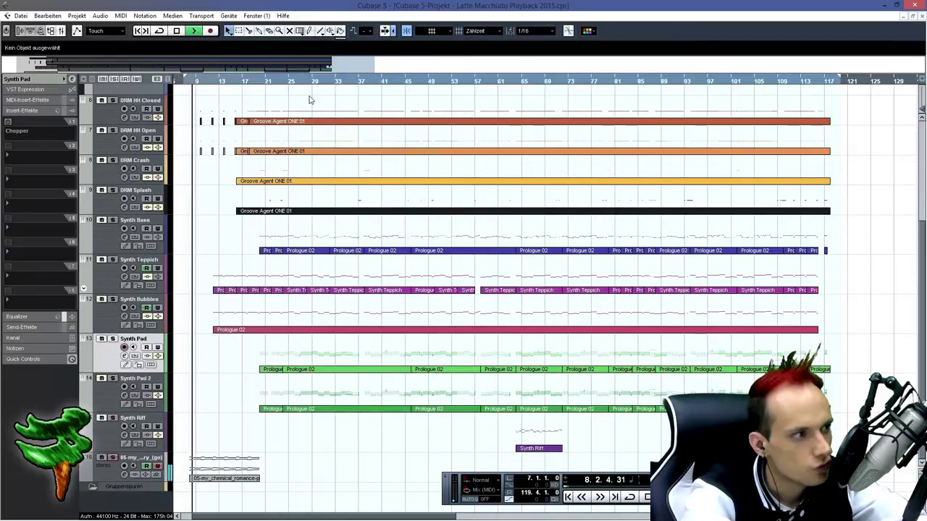
left_click(21, 15)
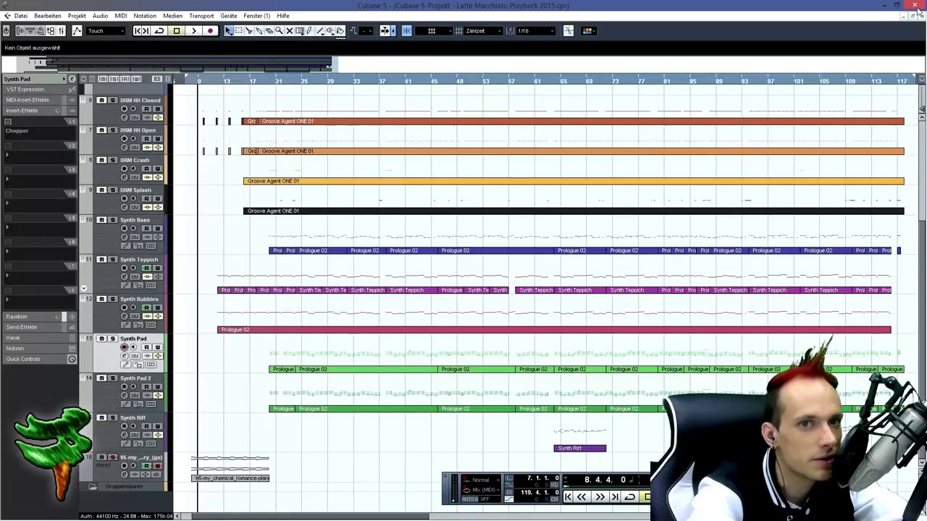
- Add 20 audio tracks below the Playback track and import the exported Latte Wave files onto separate tracks from bar 1
right_click(158, 88)
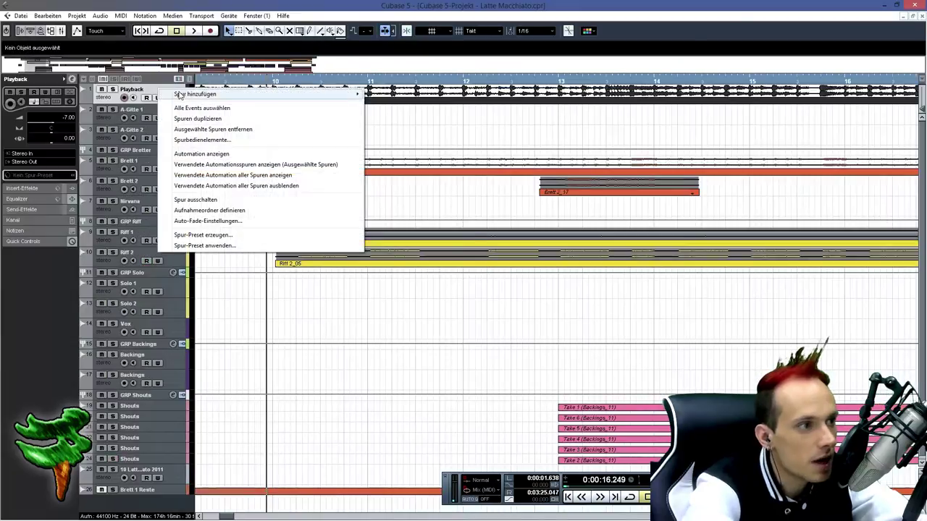
mouse_move(181, 93)
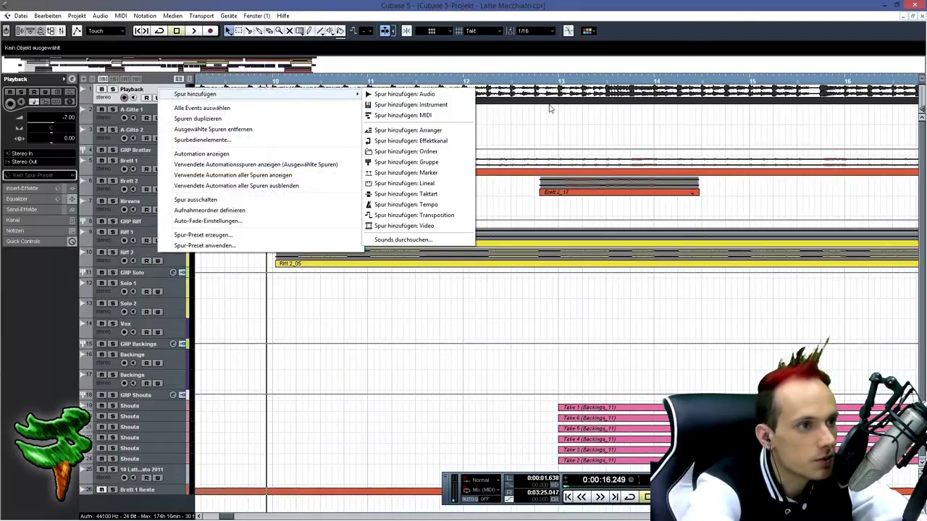
left_click(428, 94)
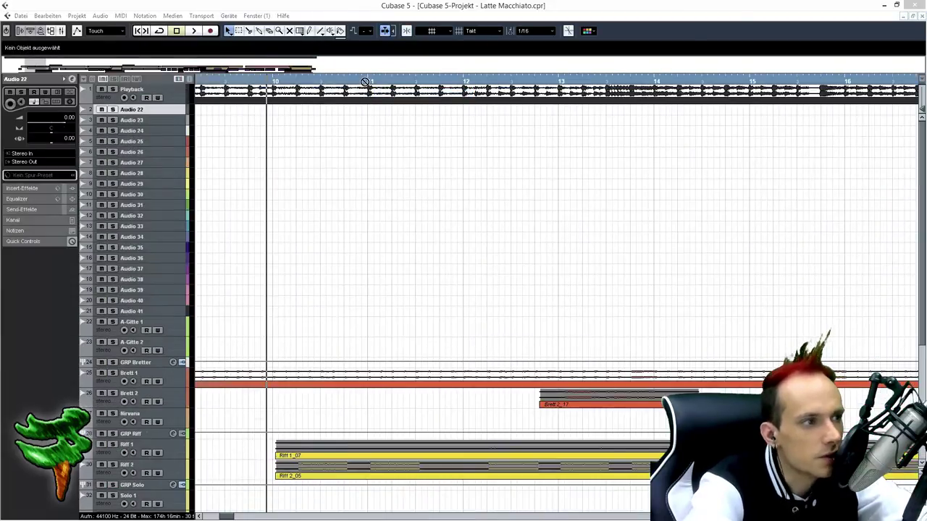
left_click_drag(422, 101, 195, 109)
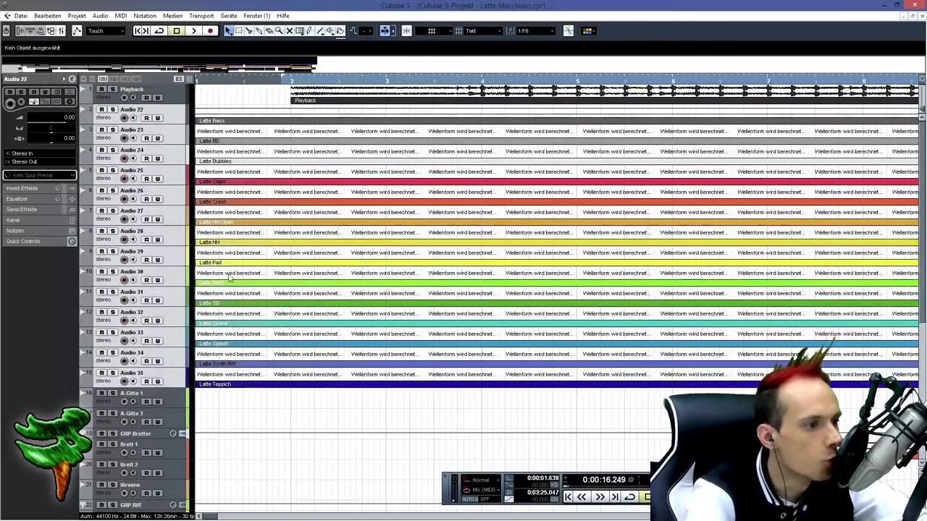
- Remove the old Playback clip and reorder the Latte clips on the tracks from BD, SD and Claps down to Synth Riff
left_click(177, 94)
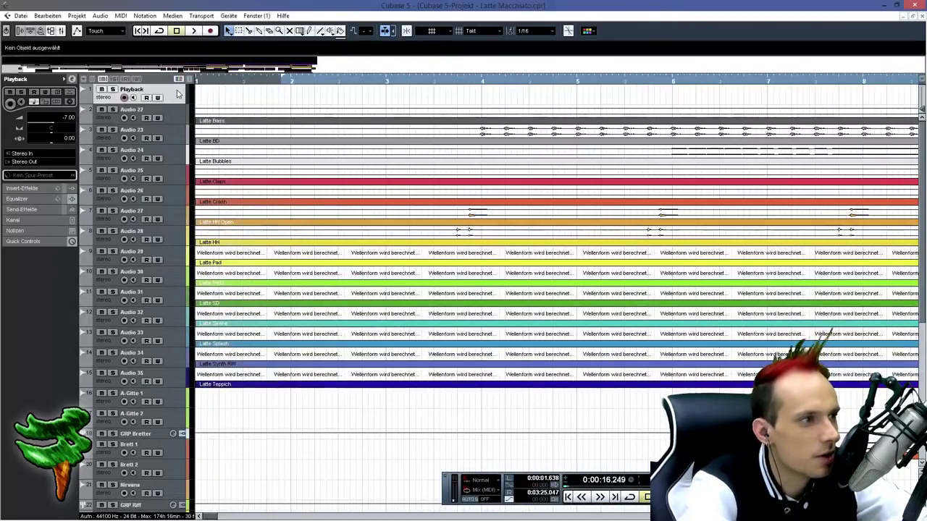
left_click(247, 128)
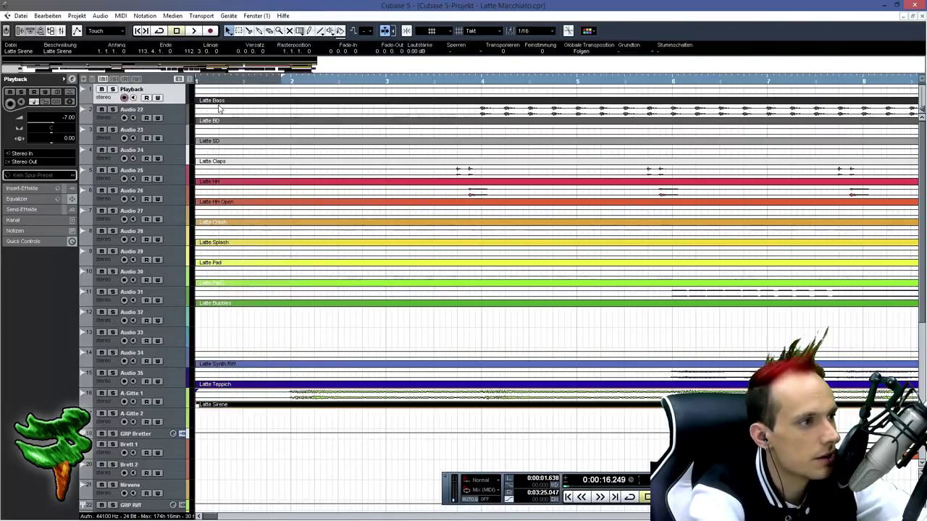
left_click(221, 100)
left_click(226, 266)
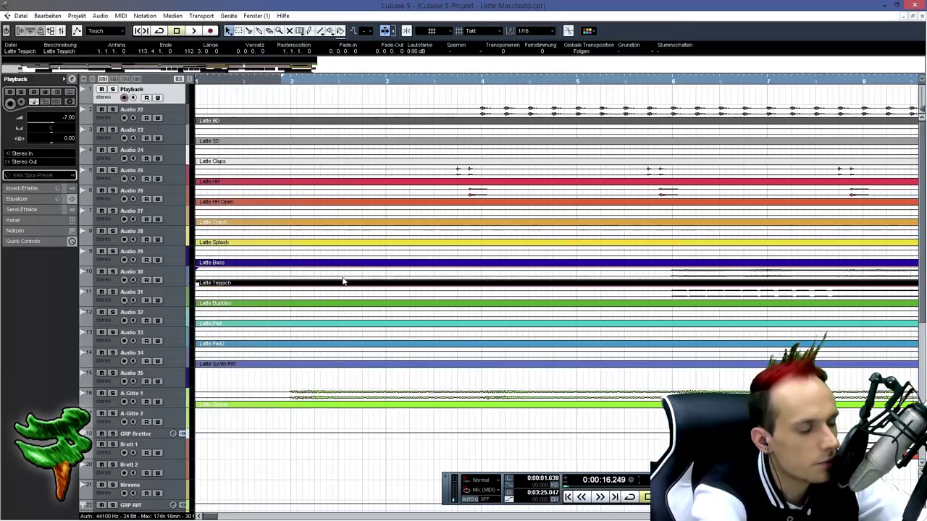
- Recolour the synth tracks and move the Latte Sirene clip up onto the Audio 35 track
left_click(210, 308)
left_click(187, 294)
left_click_drag(277, 399, 274, 377)
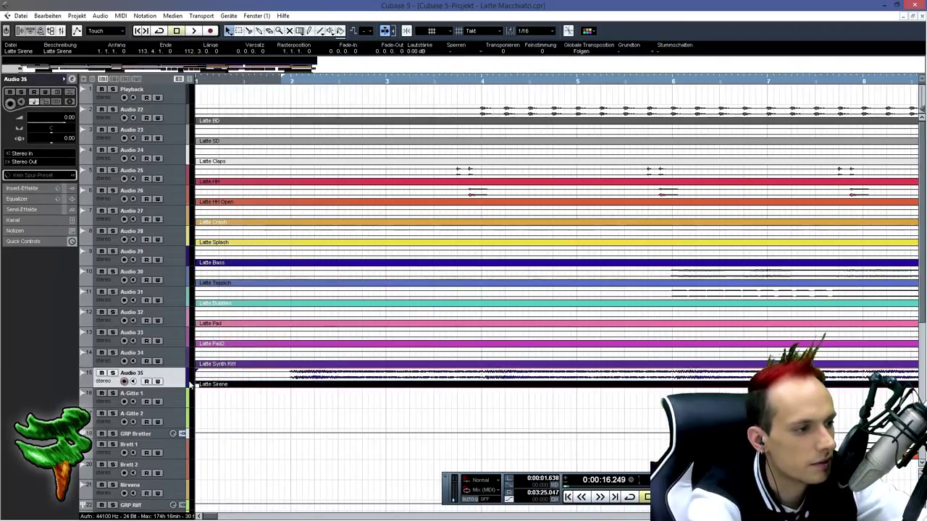
left_click(190, 383)
left_click(587, 30)
left_click(636, 245)
left_click(478, 186)
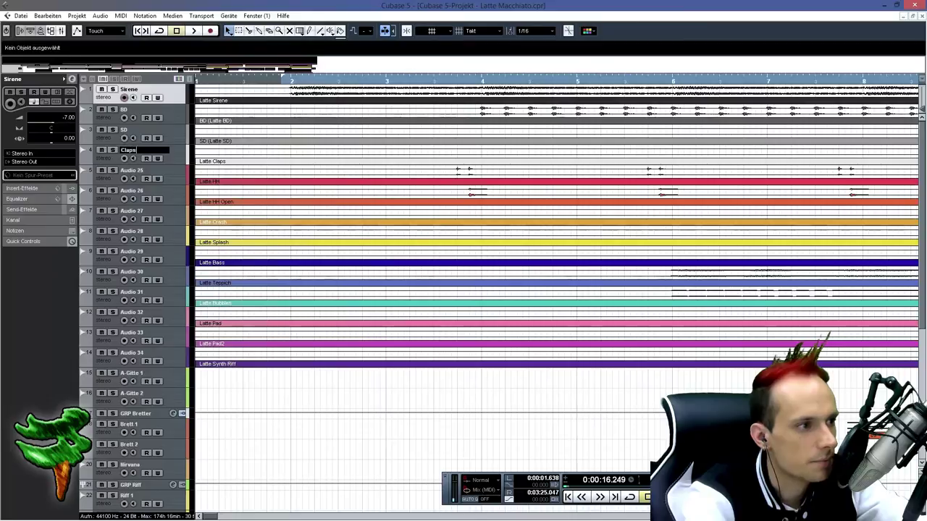
- Rename the five tracks below Claps as HH, HH open, Crash, Splash and Bass
key("Tab")
type("HH")
key("Tab")
type("HH open")
key("Tab")
type("Crash")
key("Tab")
type("Splash")
key("Tab")
type("Bass")
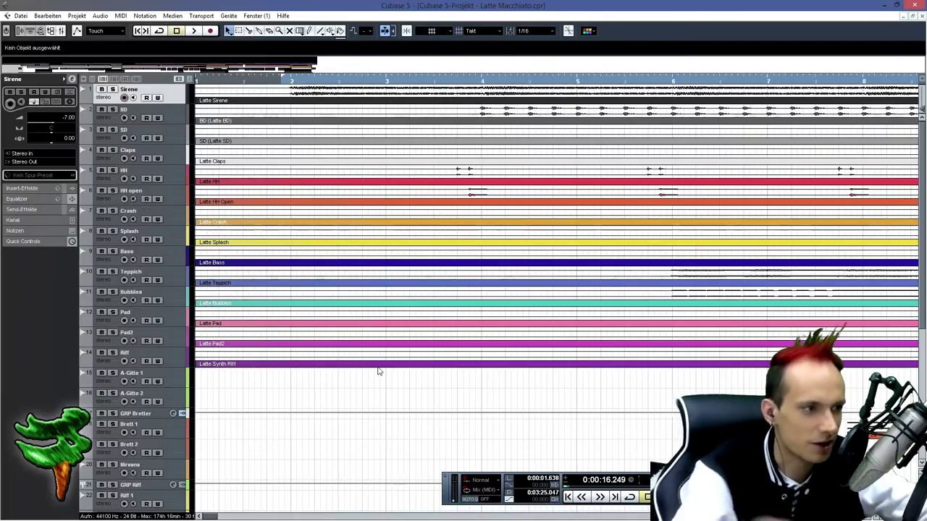
- Play the arrangement from about bar 2 and open the recent project Latte Macchiato Playback 2015.cpr
left_click(281, 79)
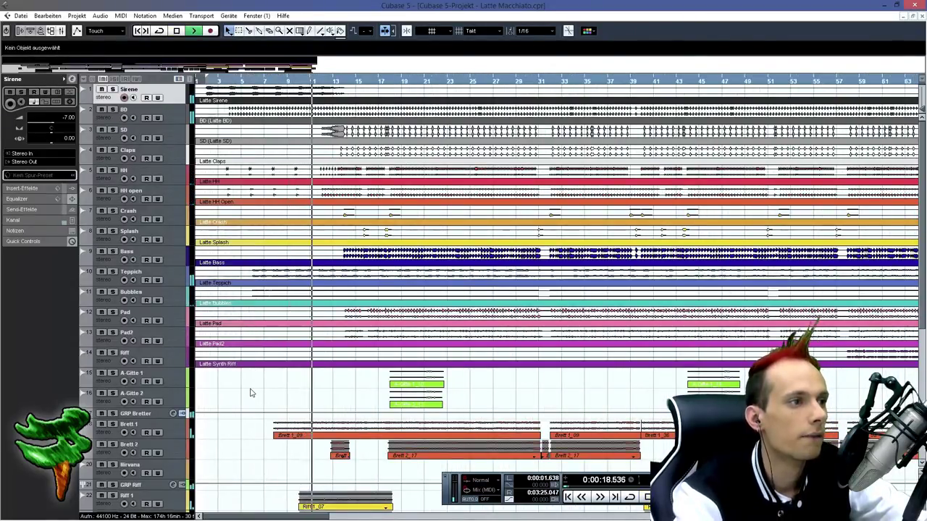
left_click(21, 16)
mouse_move(43, 246)
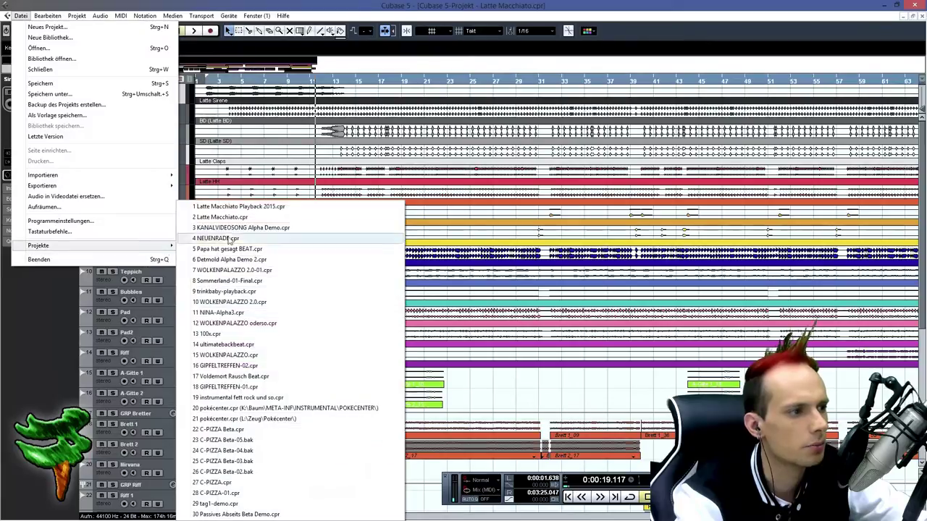
left_click(300, 207)
left_click(889, 114)
left_click(887, 94)
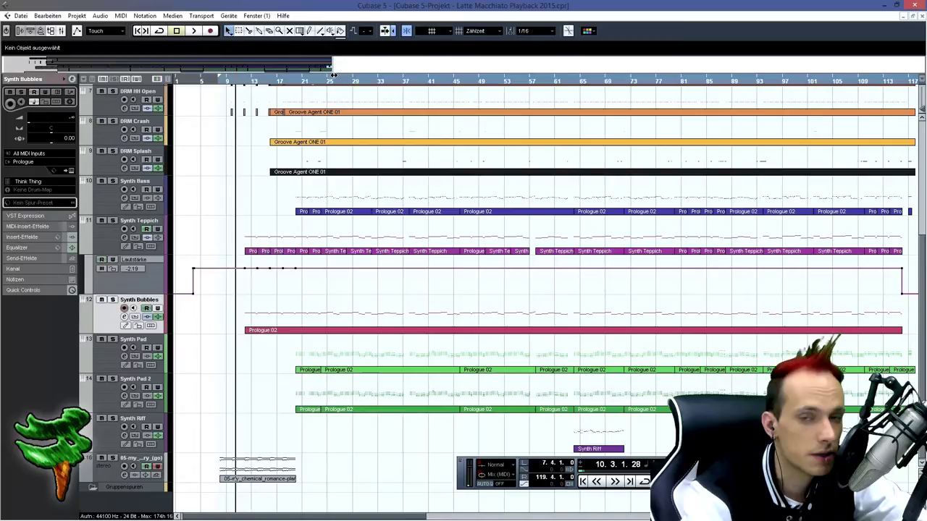
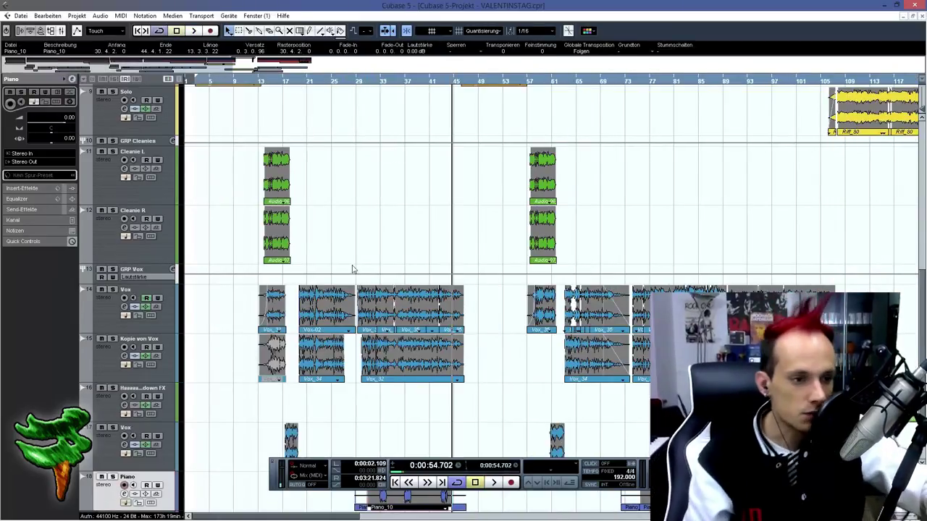
- Bring back the transport panel in the VALENTINSTAG project and move it above the Piano track
key("F2")
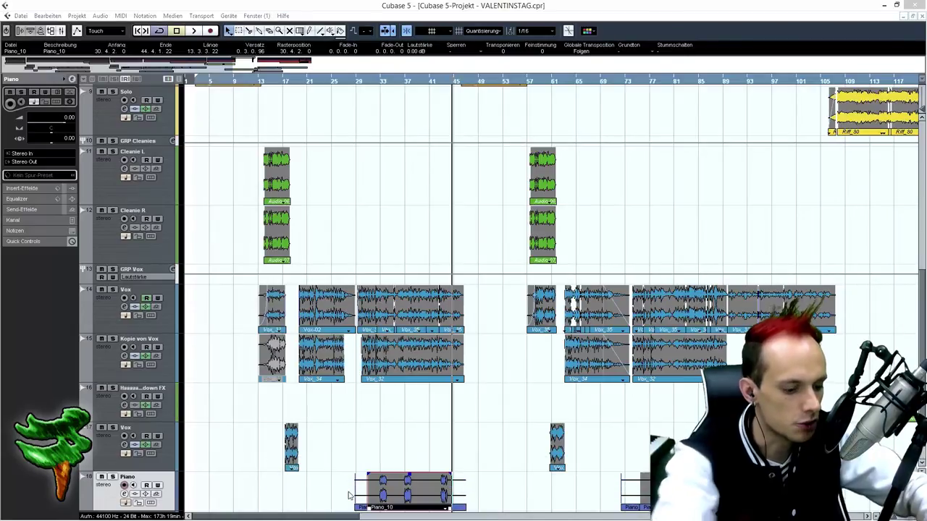
key("F2")
left_click_drag(276, 476, 323, 384)
- Delete the silent parts before and after the audible notes of the Piano_10 clip
left_click_drag(326, 494, 376, 495)
key("Delete")
left_click_drag(491, 494, 451, 495)
key("Delete")
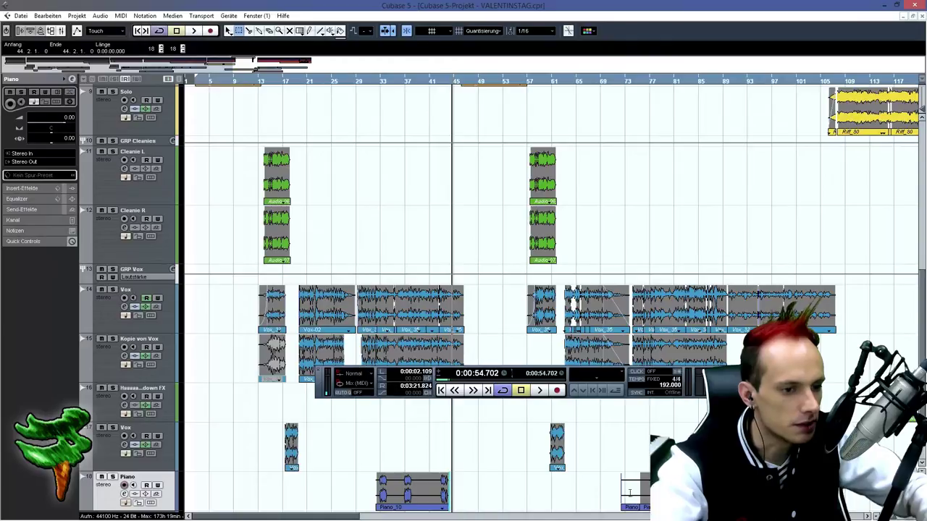
left_click(591, 494)
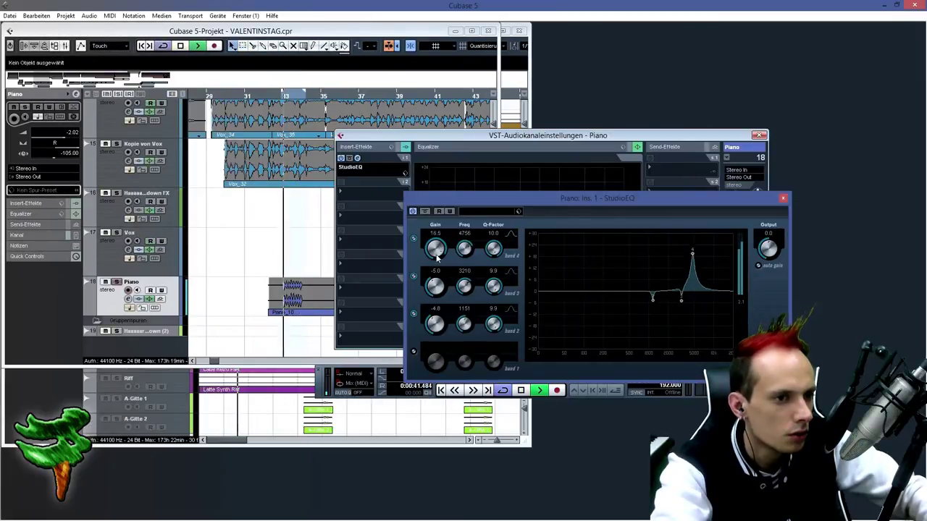
- Lower the band 4 gain in the Piano track's StudioEQ and the band 3 gain in the Drums track's sixth-insert StudioEQ
left_click_drag(437, 257, 435, 300)
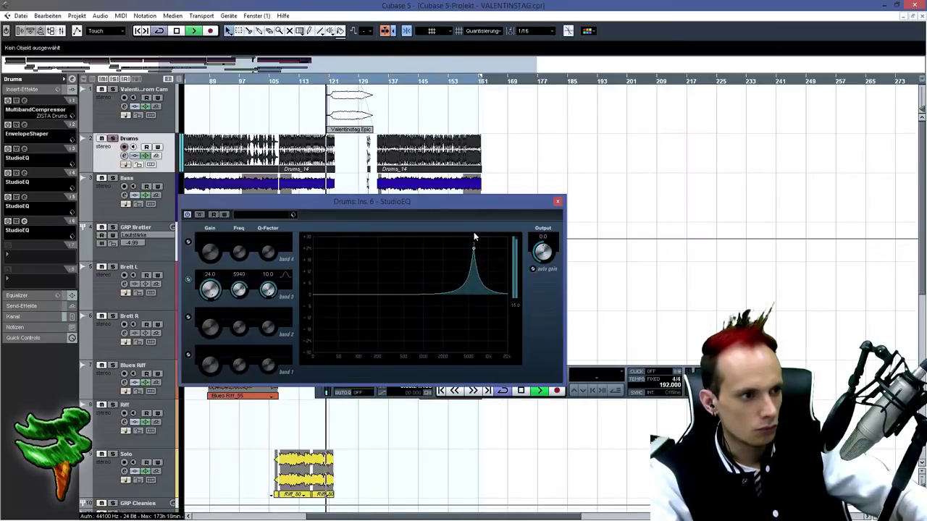
left_click_drag(210, 289, 198, 351)
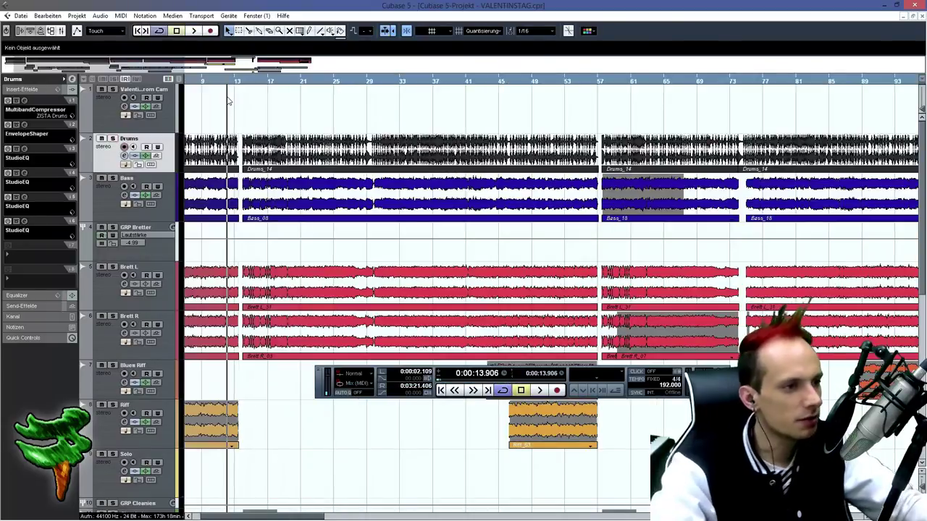
- Review the VALENTINSTAG arrangement from about bar 23 through the vocal and piano parts and open the Piano clip near bar 78
left_click(324, 82)
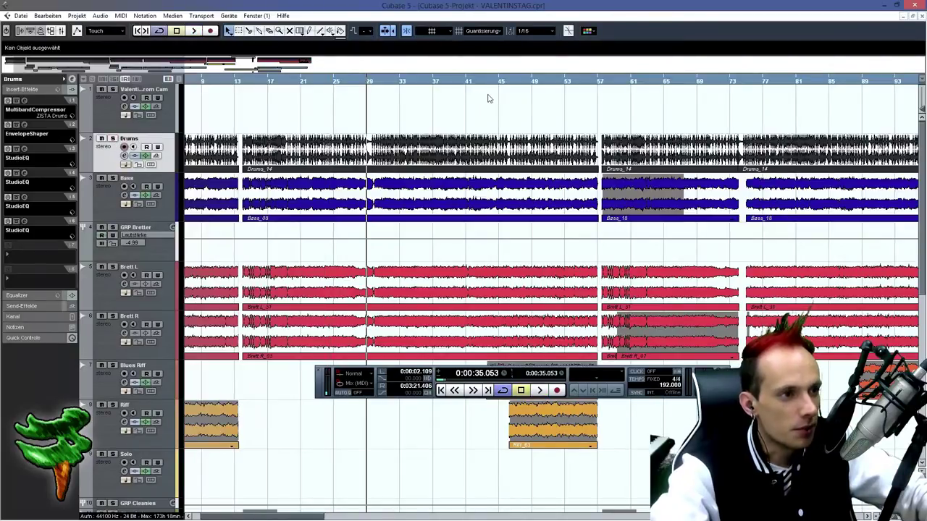
left_click_drag(185, 67, 386, 70)
left_click_drag(292, 69, 191, 74)
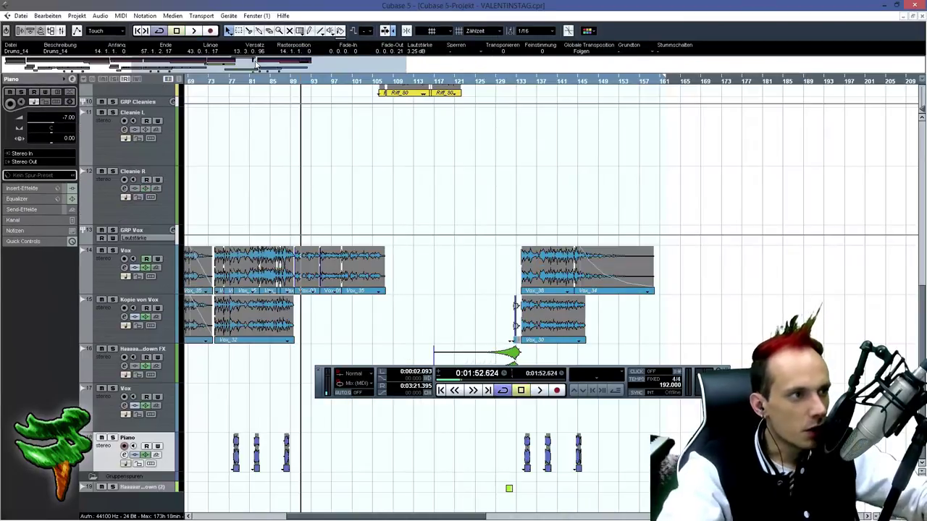
left_click_drag(278, 71, 182, 72)
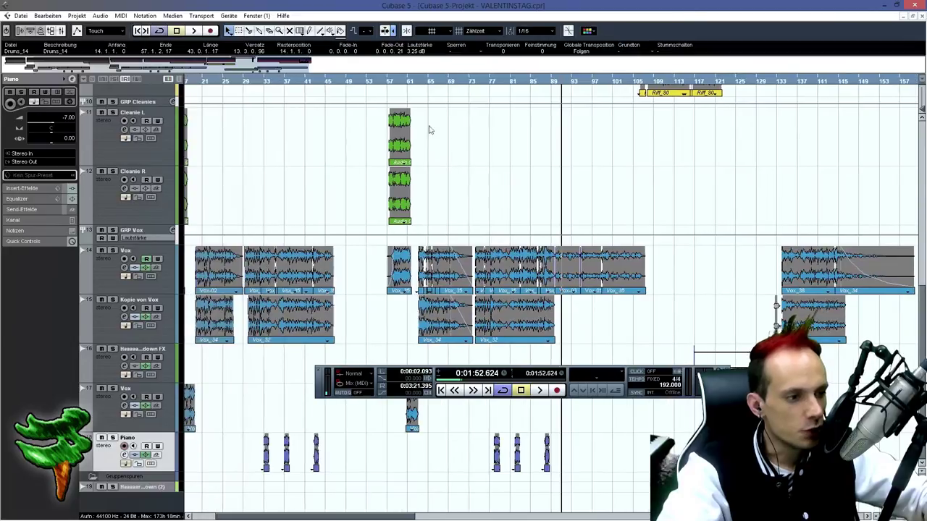
left_click_drag(501, 83, 457, 127)
left_click_drag(189, 70, 230, 71)
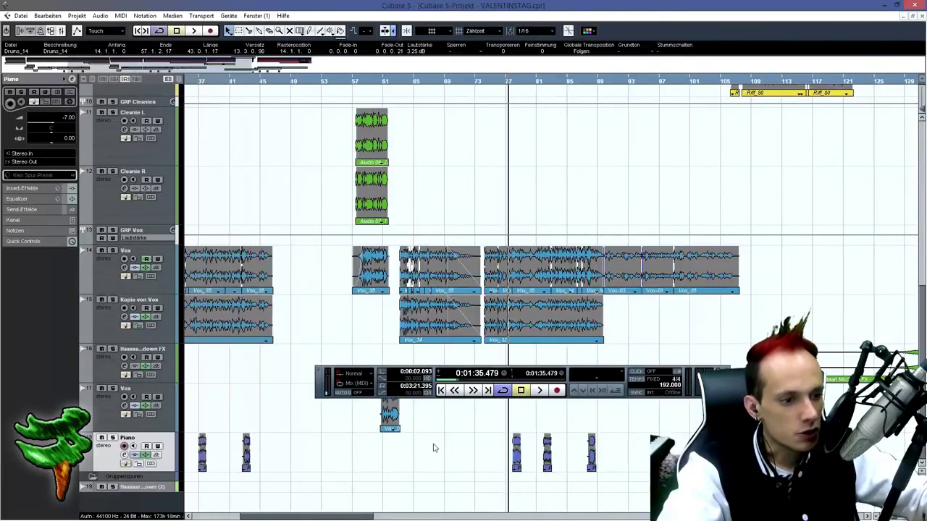
double_click(516, 455)
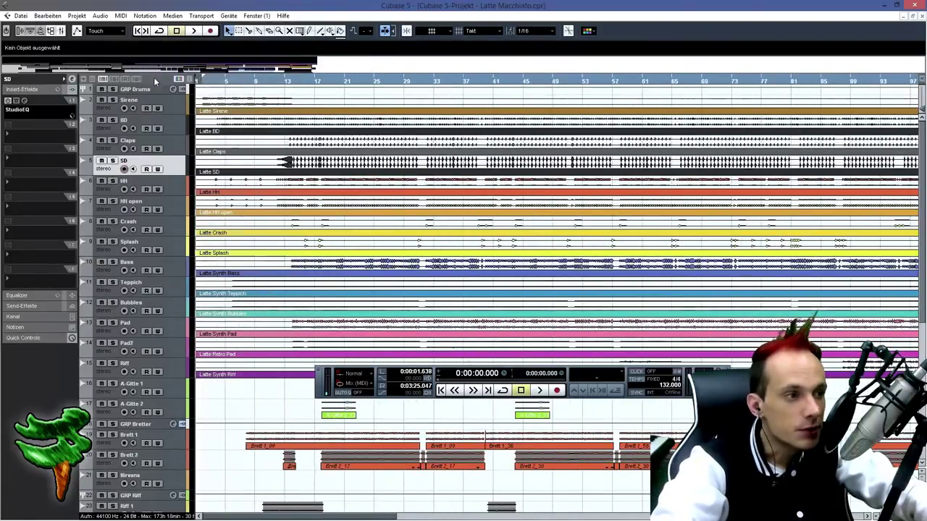
- Play the Latte Macchiato arrangement from about bar 13
key("h")
left_click(377, 80)
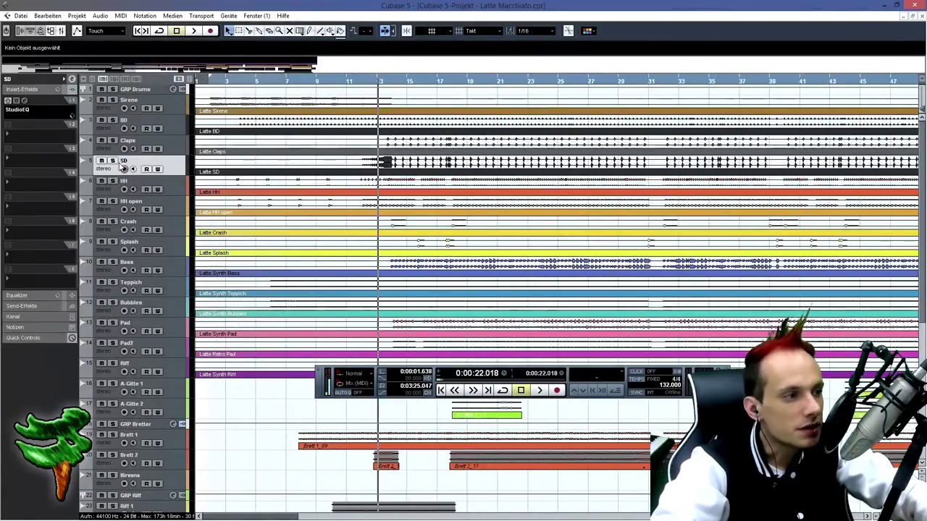
key("space")
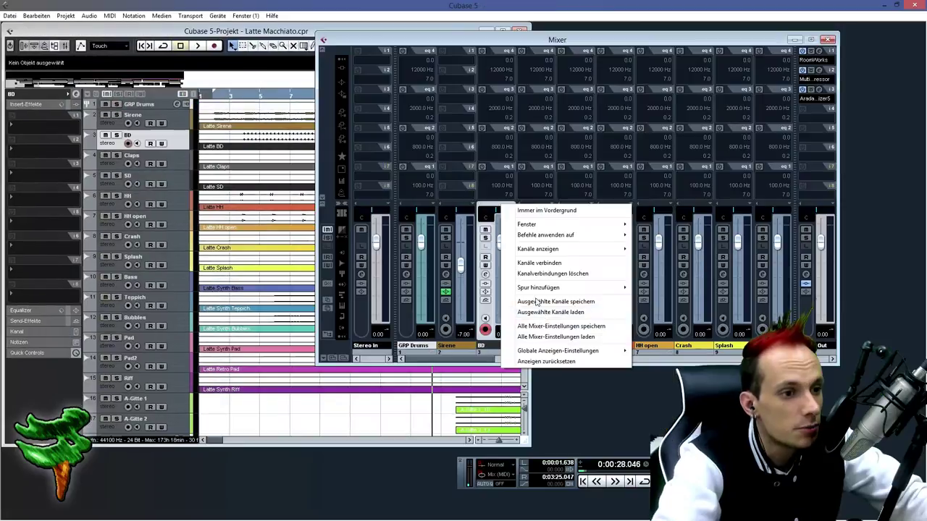
- Try to load saved channel settings onto the BD channel in the Latte Macchiato mixer
left_click(545, 316)
scroll(348, 217, "down", 4)
double_click(265, 222)
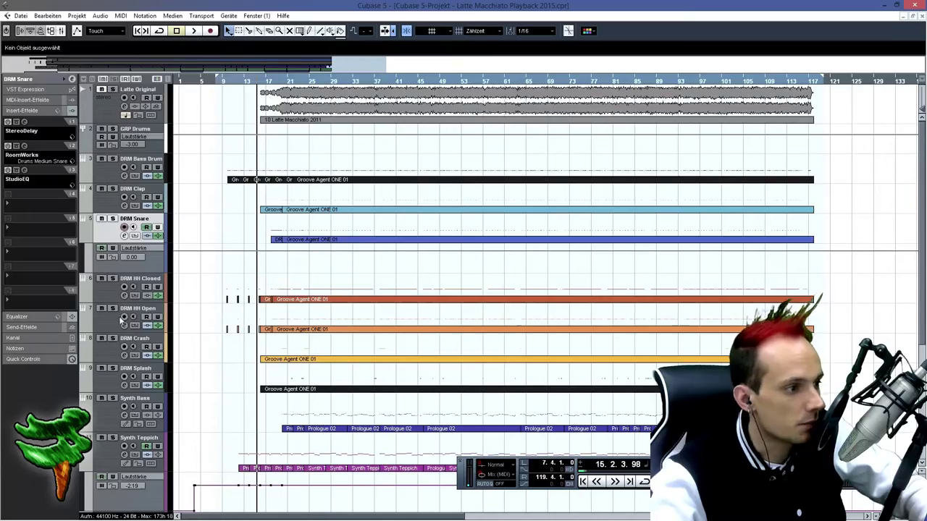
- Check the insert effects of the DRM HH Open and DRM Crash tracks in the Latte Macchiato Playback 2015 project
left_click(105, 325)
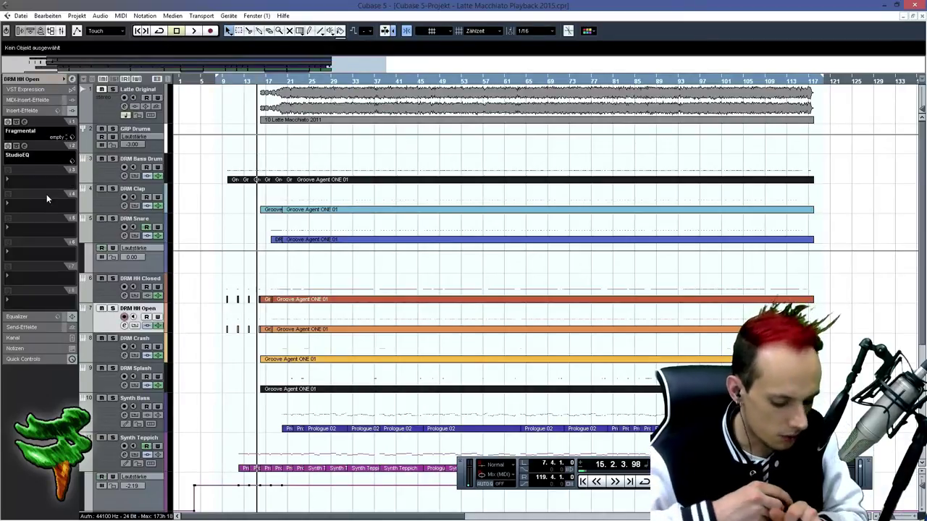
left_click(113, 354)
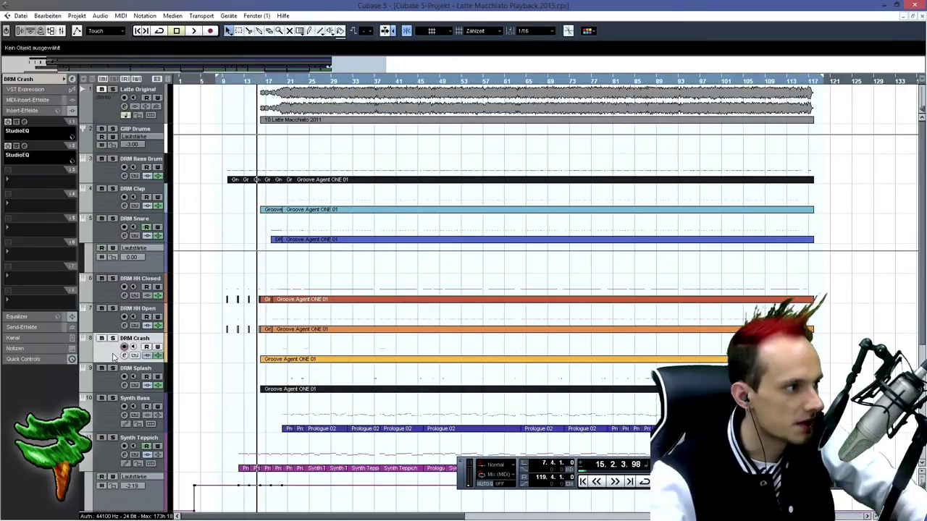
left_click(109, 328)
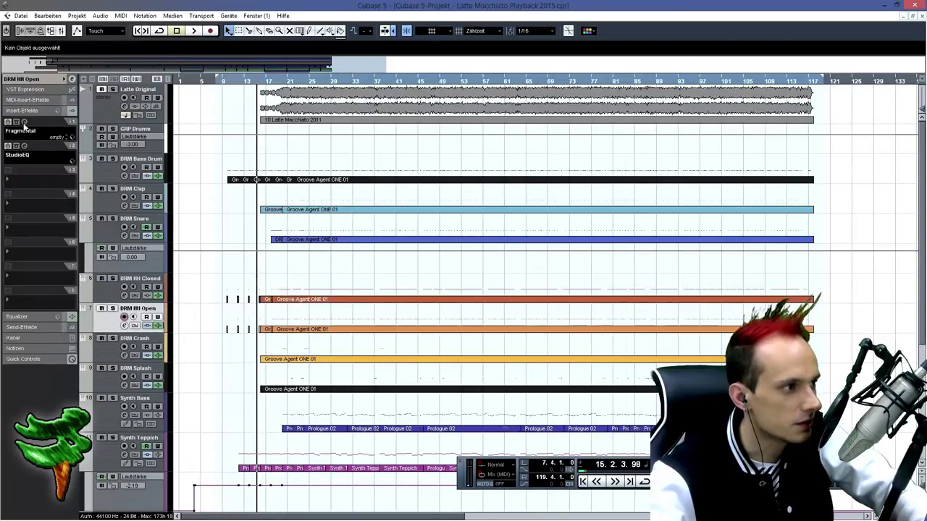
left_click(24, 122)
double_click(317, 84)
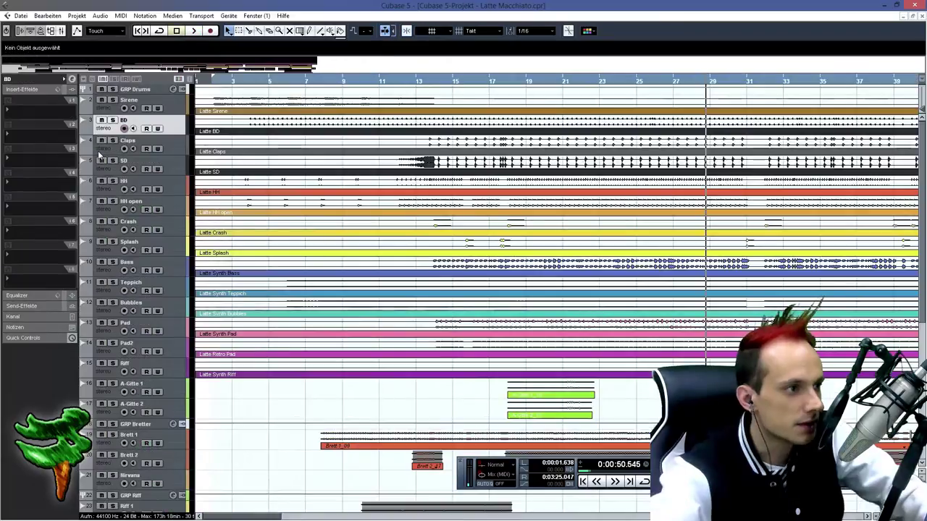
- Insert a MultibandCompressor with the ZISTA Drums preset on the Latte Macchiato BD track, followed by an EnvelopeShaper with attack 4.0 and length 16.7
left_click_drag(105, 72, 294, 64)
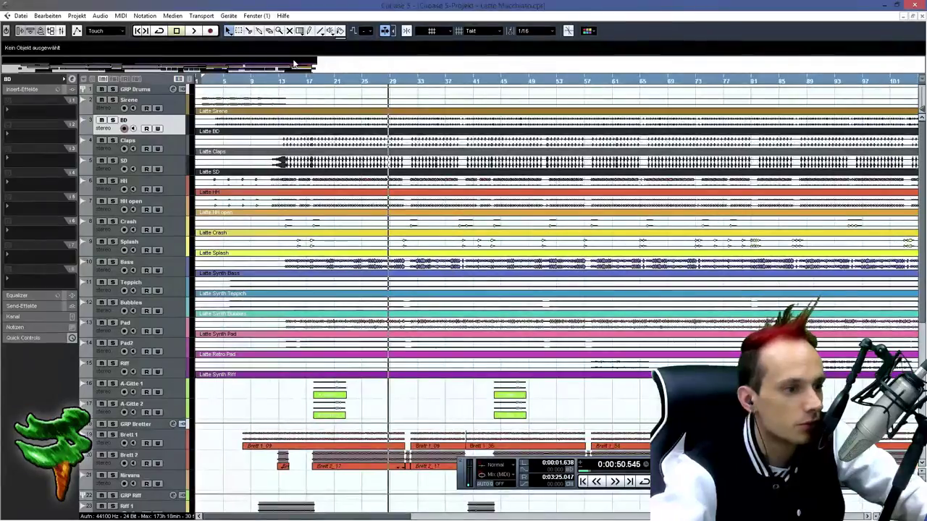
key("space")
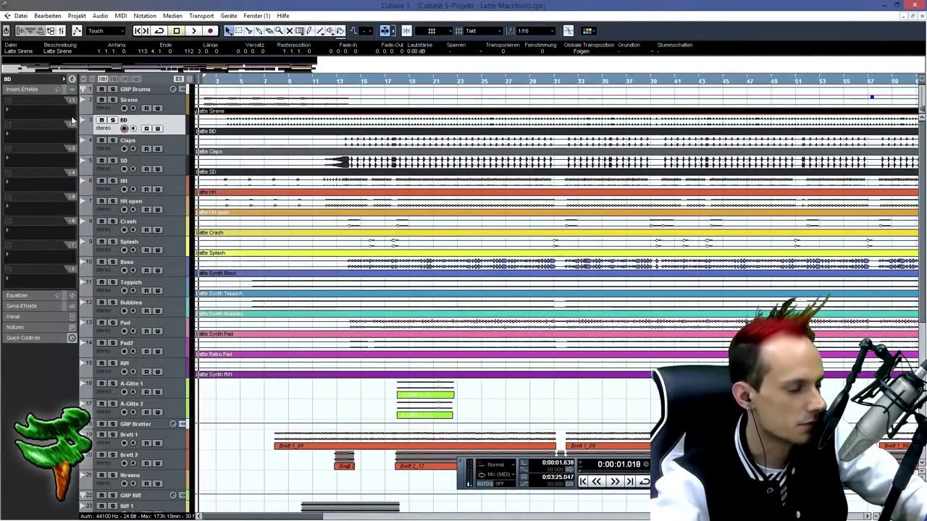
left_click(42, 105)
mouse_move(65, 152)
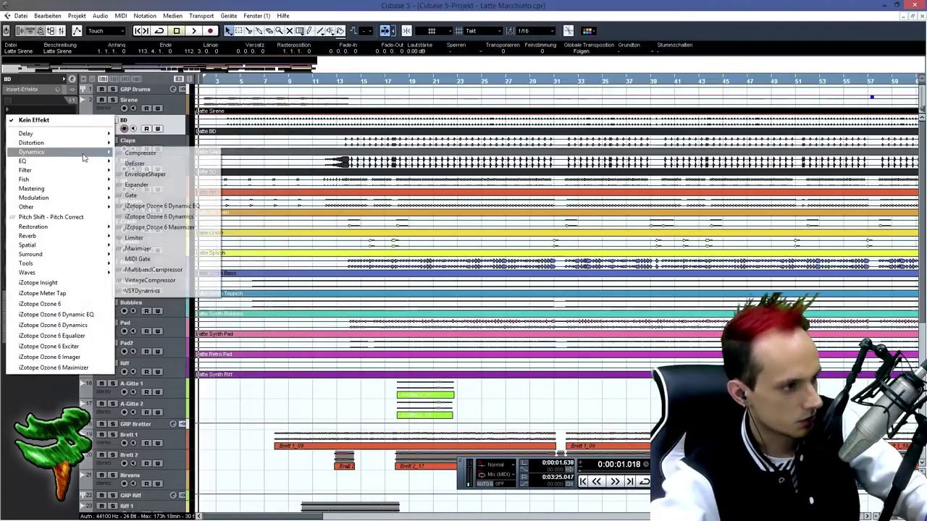
left_click(153, 269)
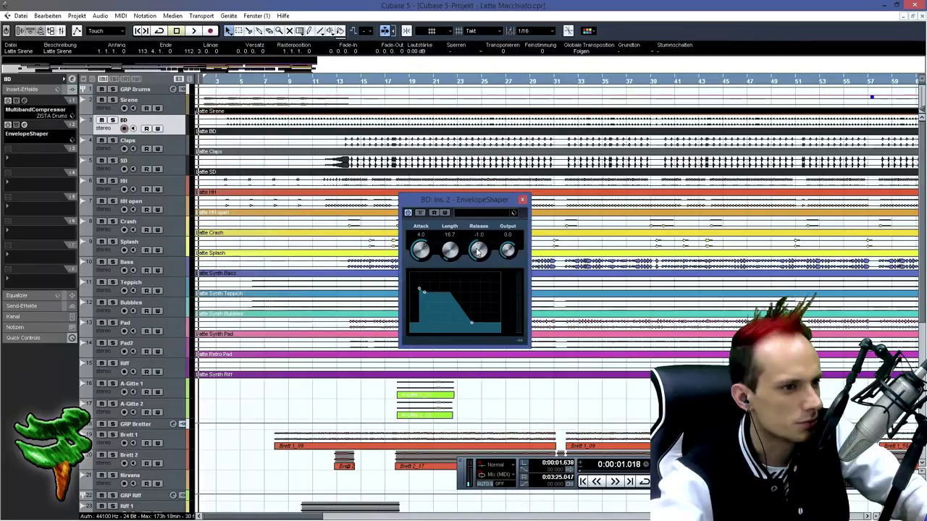
- Add an Octaver as BD's third insert and shape its channel equalizer with a -24 low shelf at 26 Hz and narrow cuts, including -4.2 at 2997 Hz
left_click(37, 157)
mouse_move(67, 255)
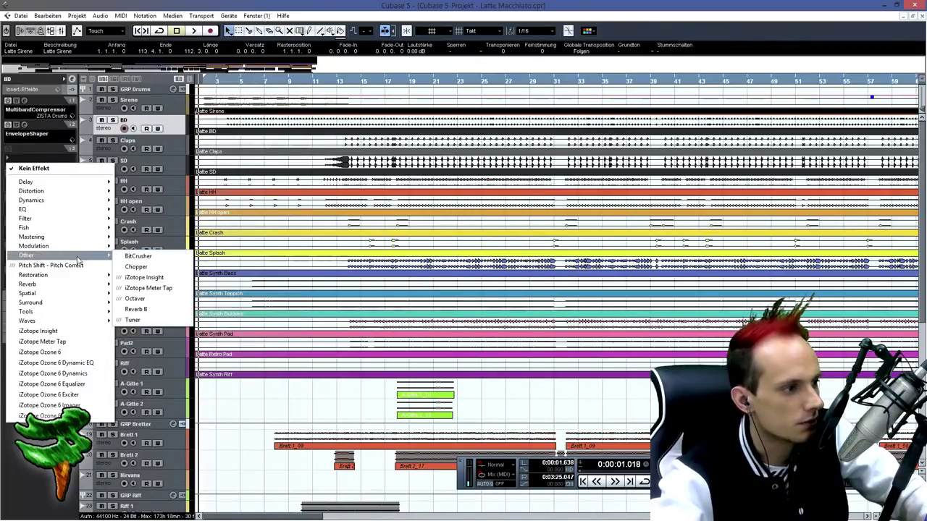
left_click(165, 298)
key("space")
left_click(433, 245)
left_click_drag(465, 292, 471, 189)
left_click_drag(493, 293, 502, 164)
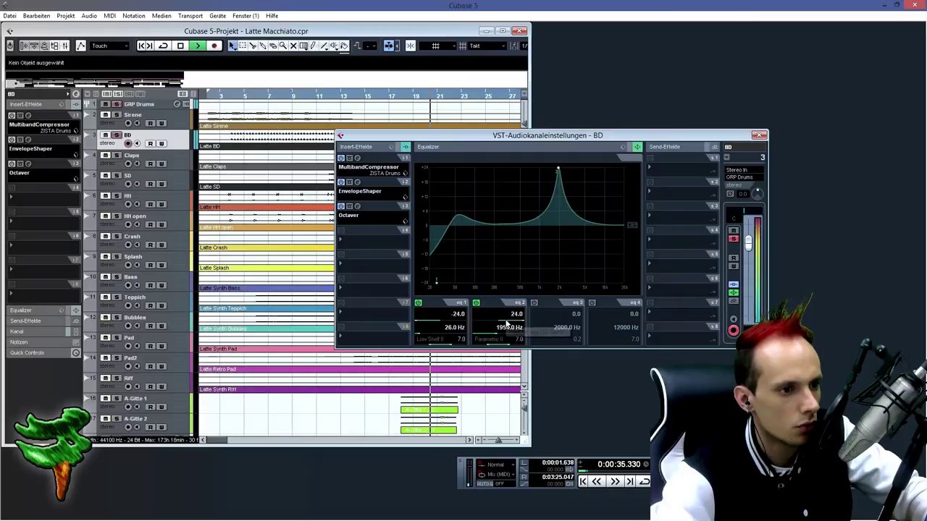
left_click_drag(506, 321, 486, 320)
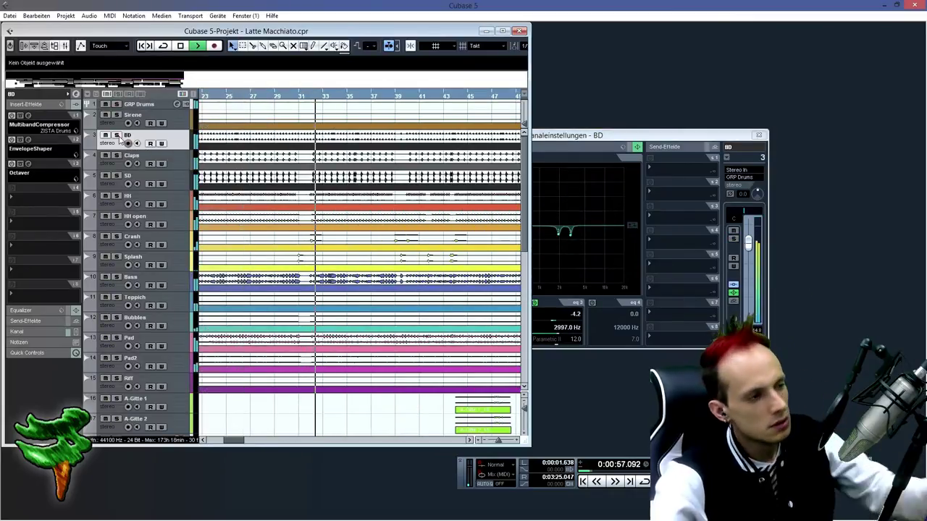
- Solo the SD track and cut its StudioEQ by 6.5 at 161 Hz in band 2 and 5.8 at 4922 Hz in band 3
left_click(134, 216)
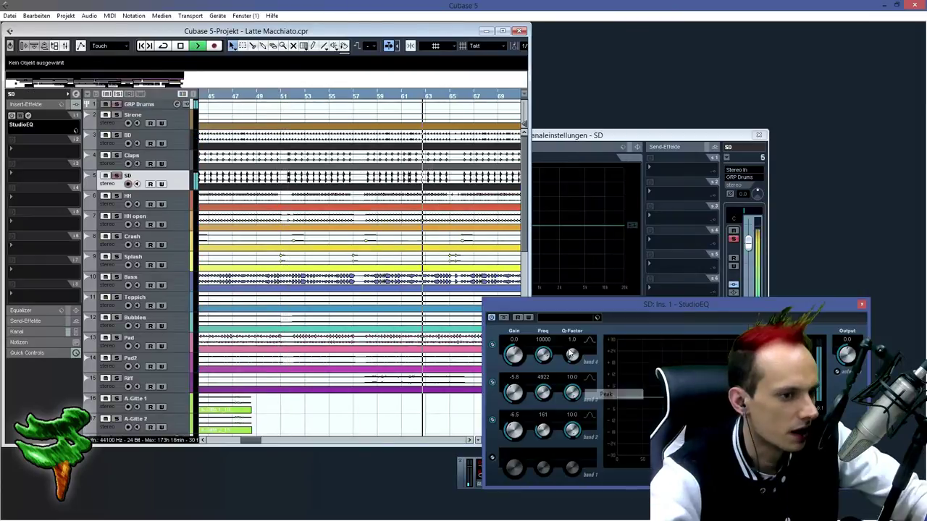
left_click_drag(569, 354, 687, 210)
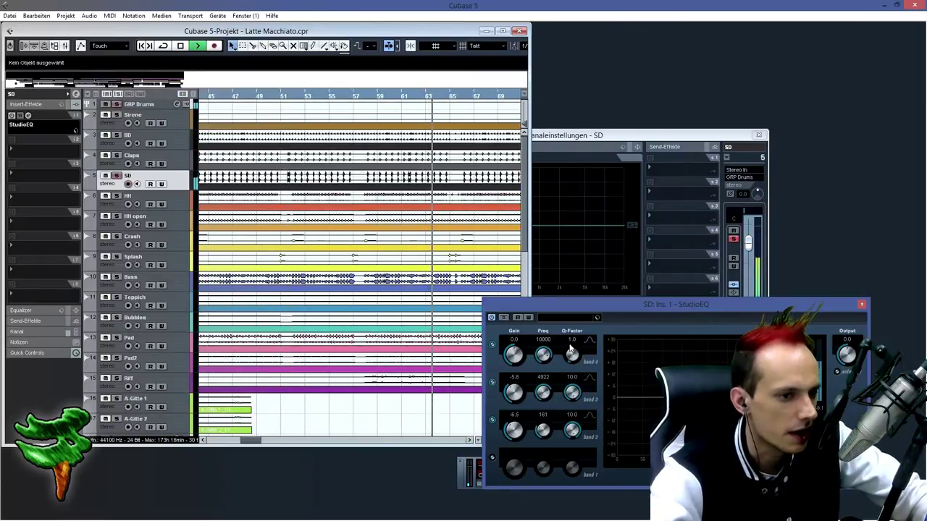
left_click_drag(790, 397, 656, 400)
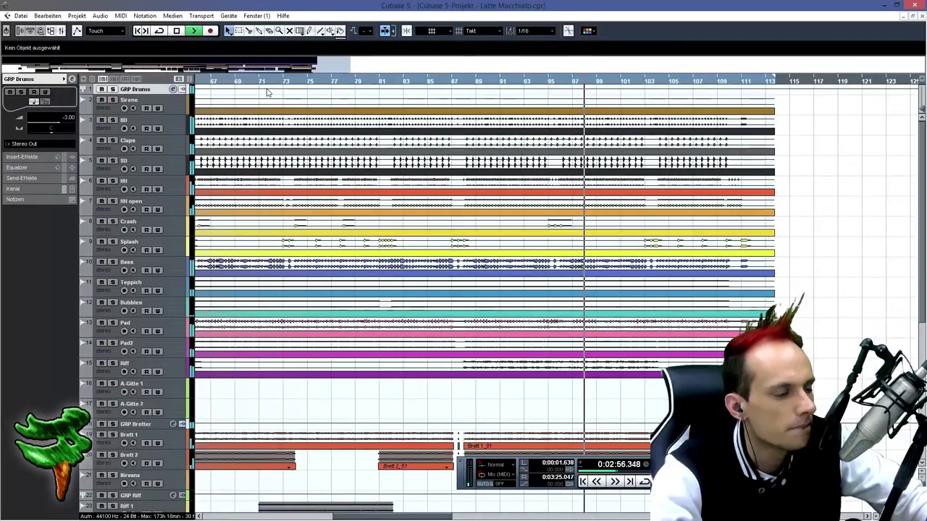
- Solo BD and tune its fourth-insert StudioEQ: band 3 at -3.1 and 2200 Hz, band 2 at -3.8 and 49 Hz, with a band 1 boost near 62 Hz
left_click(112, 130)
left_click_drag(208, 82, 188, 81)
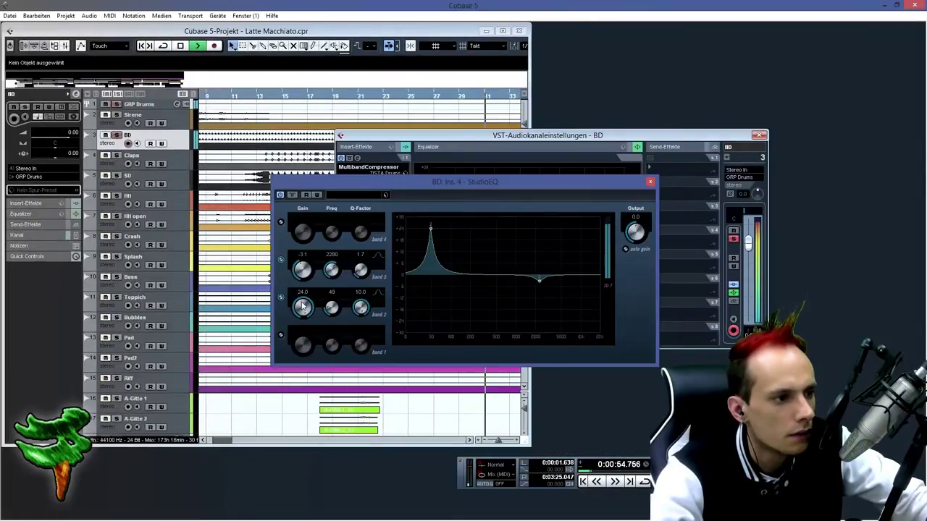
left_click_drag(303, 307, 294, 355)
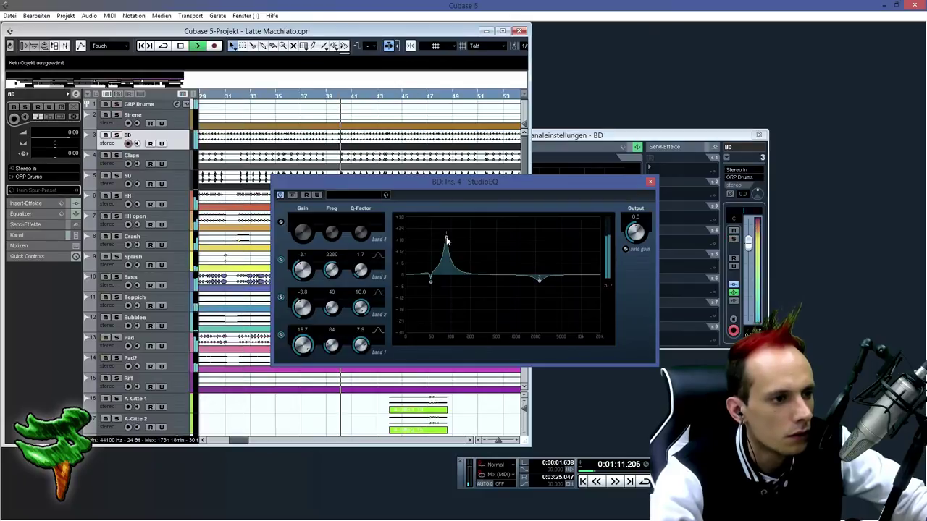
left_click_drag(447, 236, 443, 257)
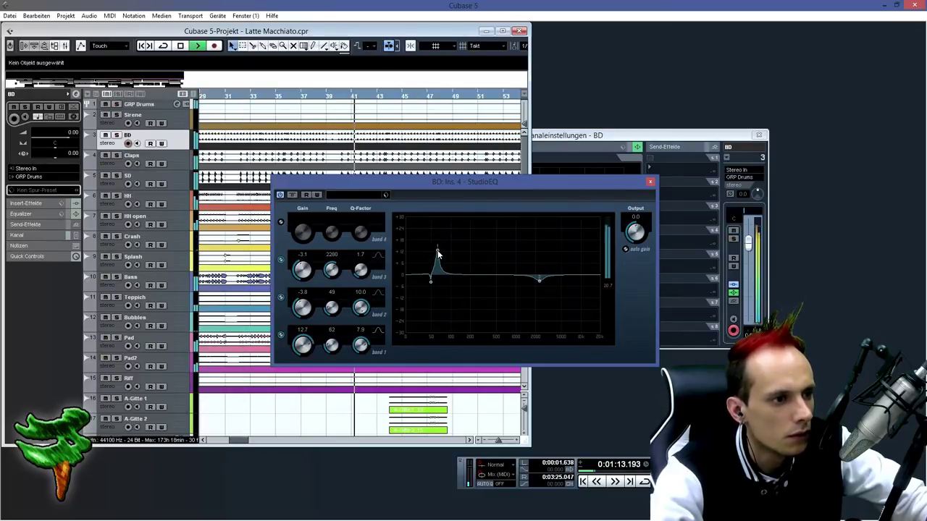
- Solo the SD track instead of BD and cut SD's lows with a -24 low shelf at 128 Hz in its channel equalizer
left_click(116, 134)
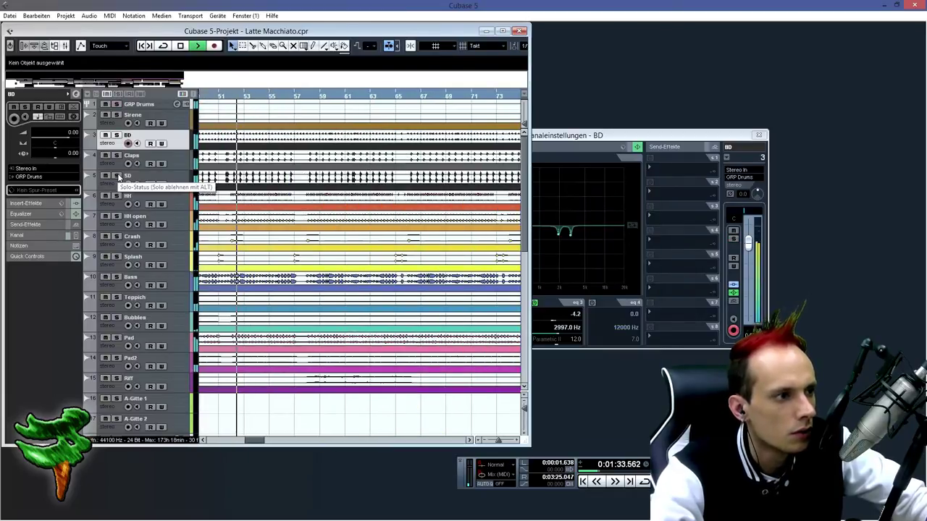
left_click(118, 176)
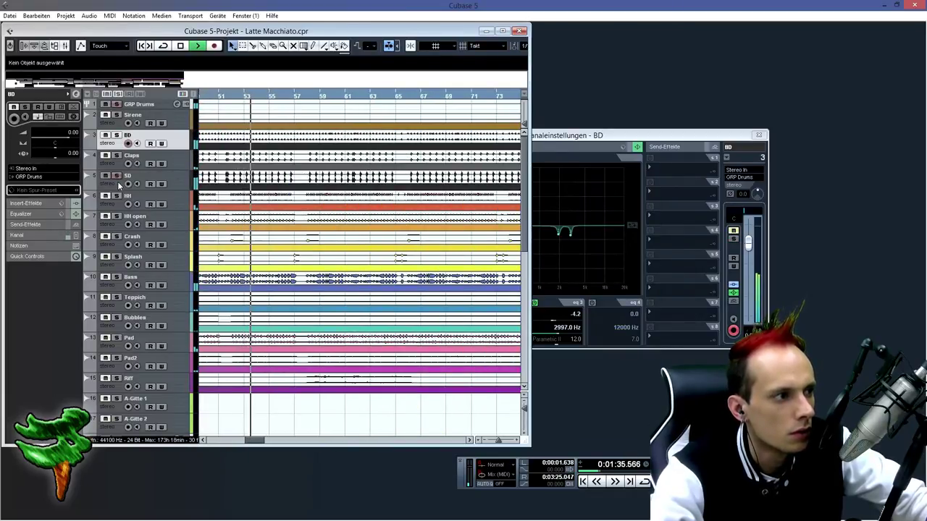
left_click(120, 186)
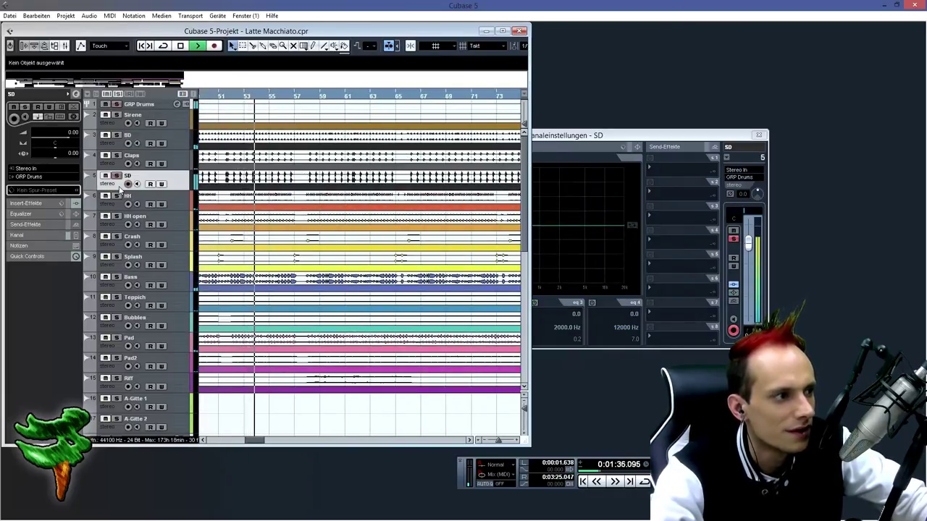
left_click(617, 136)
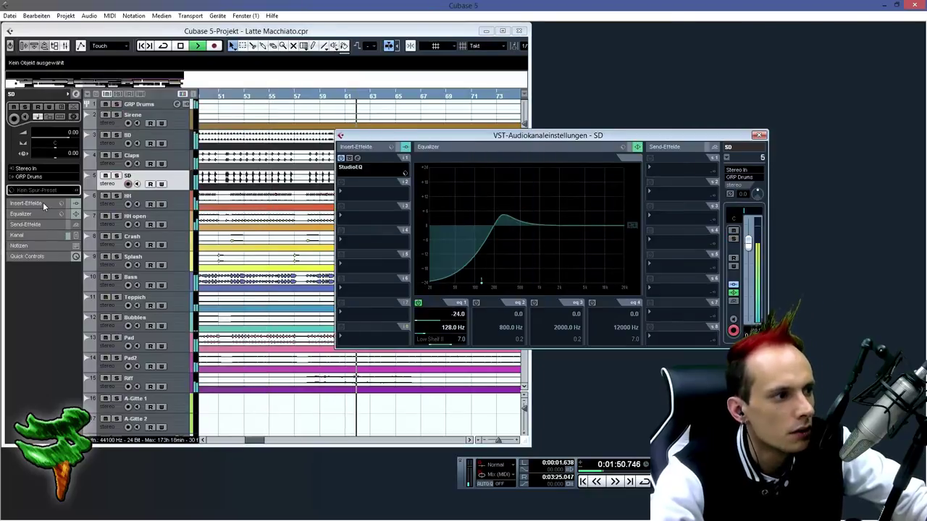
- Add a StereoDelay as SD's second insert, with delays of 0.1 and 15 and both feedbacks at 0, and audition it
left_click(42, 191)
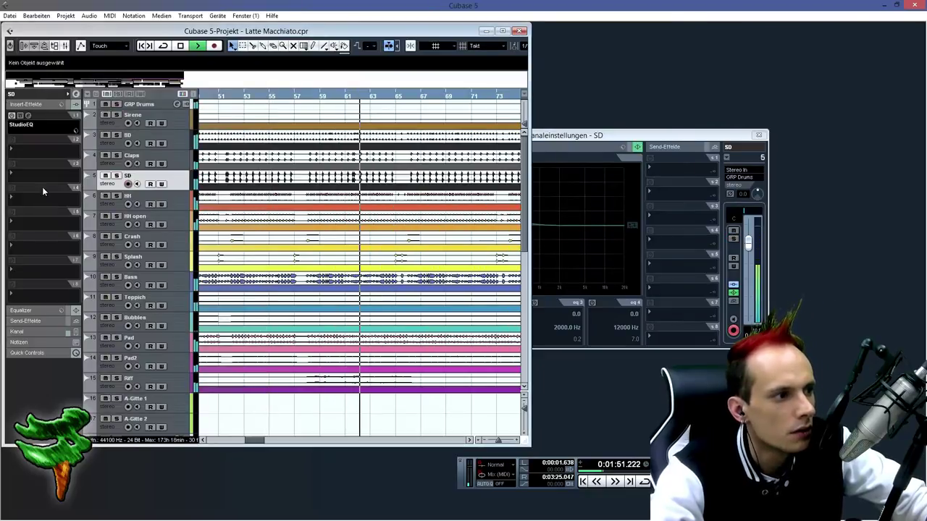
left_click(32, 149)
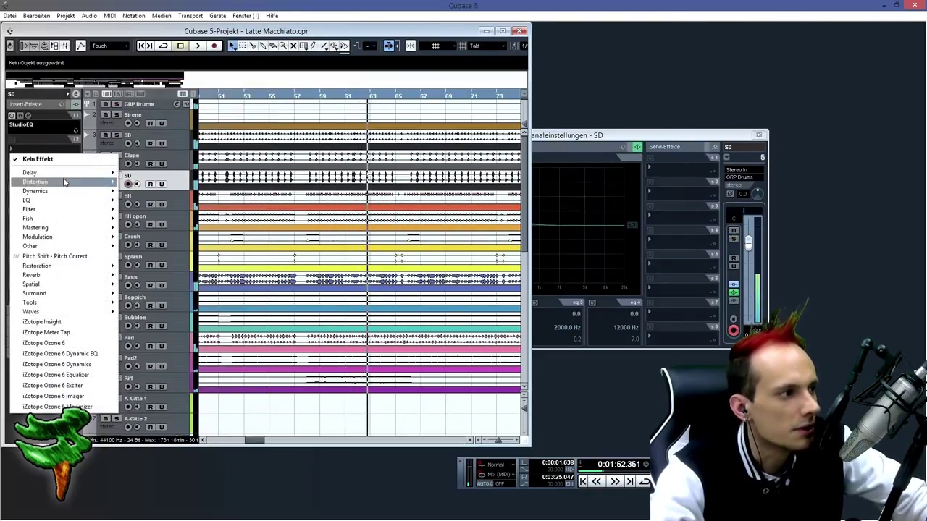
left_click(145, 174)
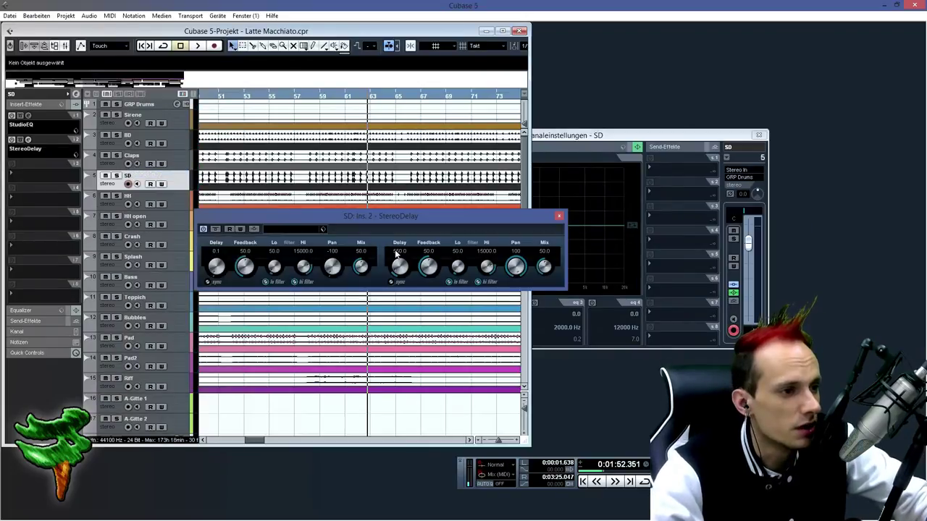
type("15")
key("Return")
key("space")
left_click_drag(428, 272, 427, 362)
left_click_drag(245, 269, 246, 377)
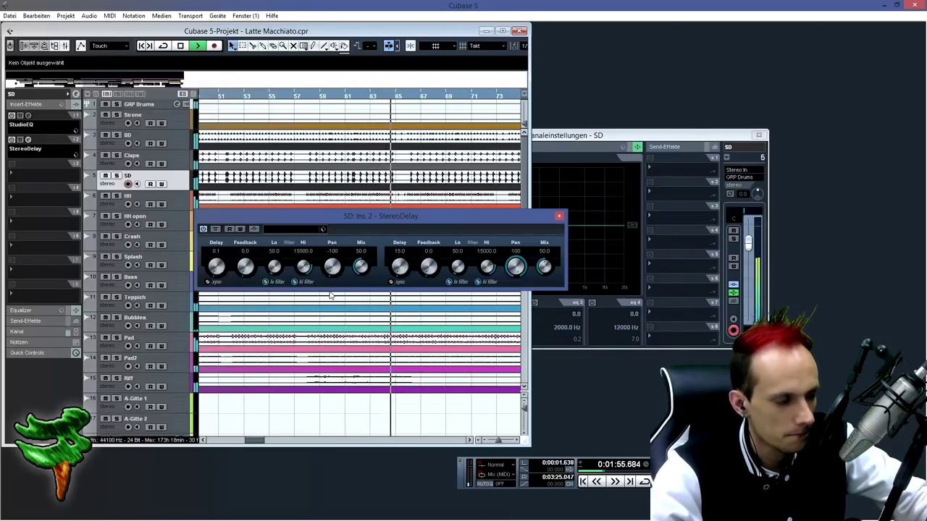
key("space")
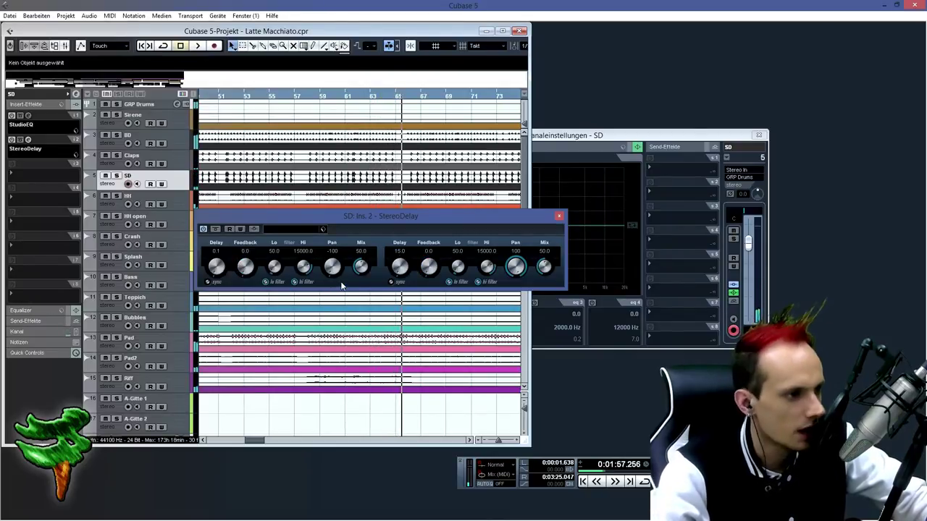
- Switch to the Latte Macchiato Playback 2015 project, listen to the soloed DRM Snare track and check its channel settings
left_click(10, 16)
left_click(12, 18)
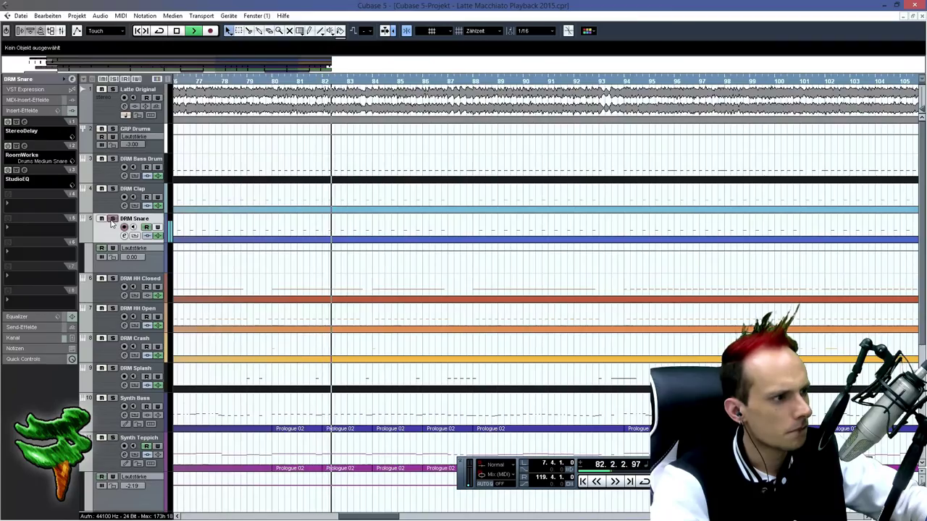
left_click(113, 218)
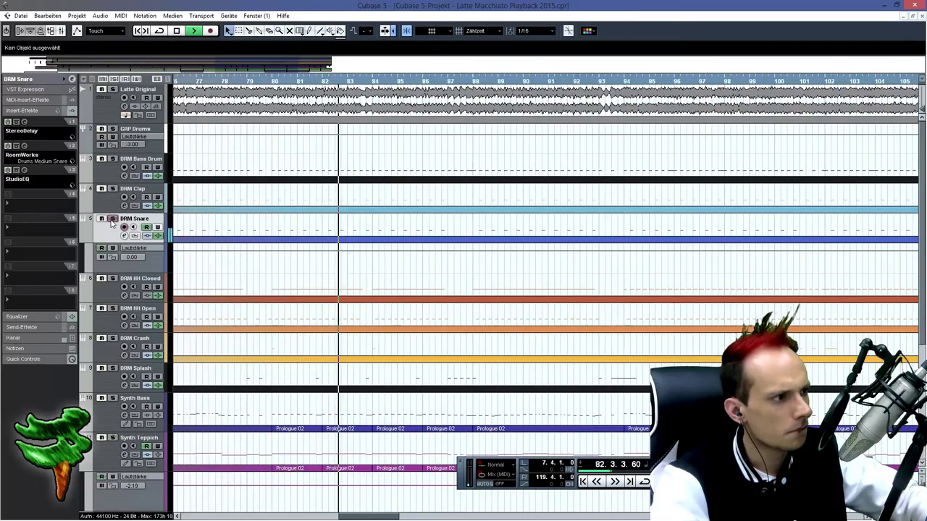
left_click(73, 81)
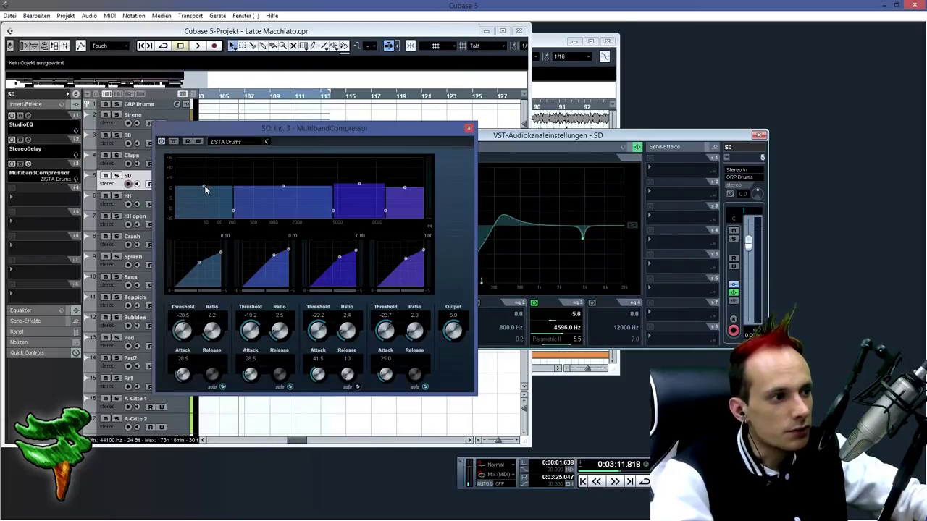
- Move the Latte Macchiato SD track's MultibandCompressor to the first insert slot and add an EnvelopeShaper in the fourth with attack 4.2 and release -3.0
left_click(470, 129)
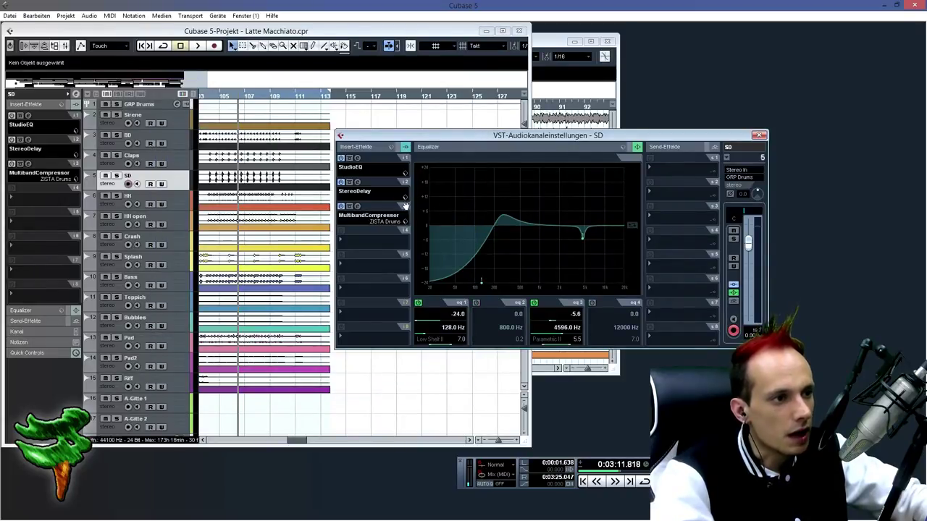
left_click_drag(399, 180, 394, 170)
left_click(383, 241)
mouse_move(412, 274)
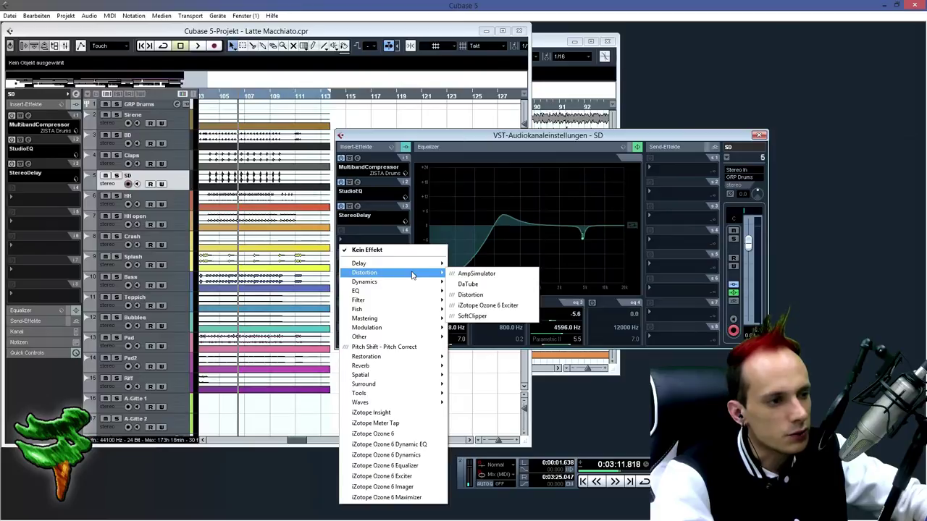
left_click(478, 304)
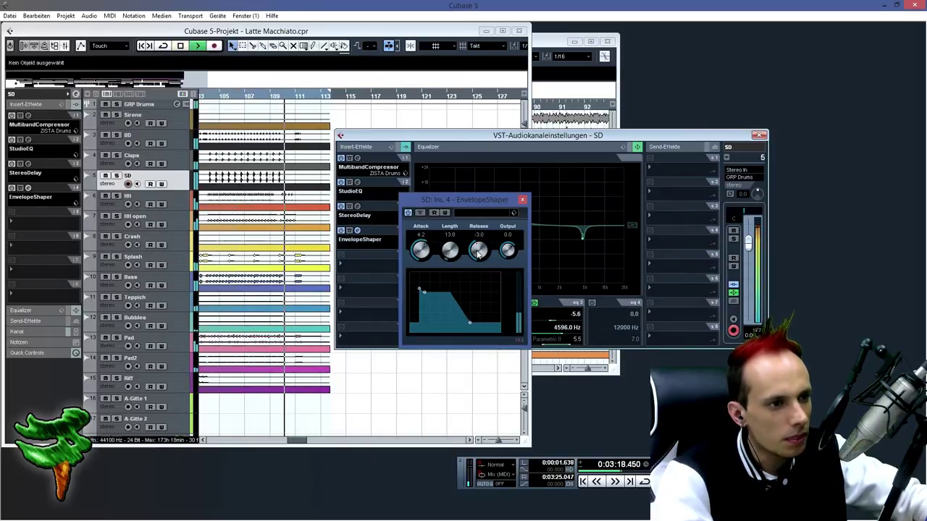
- Fine-tune SD's EnvelopeShaper, replay from an earlier bar, and shape SD's StudioEQ with narrow cuts at 80, 4922, 161 and 2614 Hz
left_click_drag(475, 254, 478, 255)
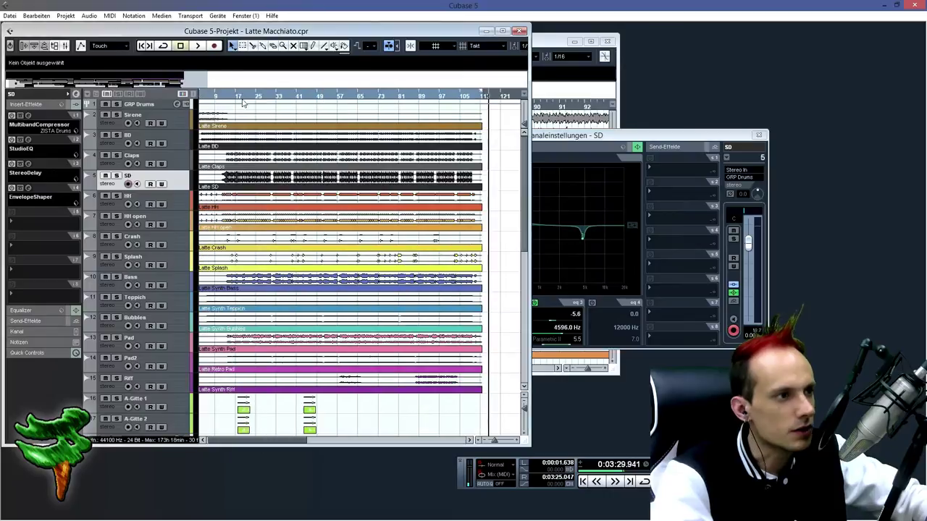
left_click_drag(243, 102, 223, 130)
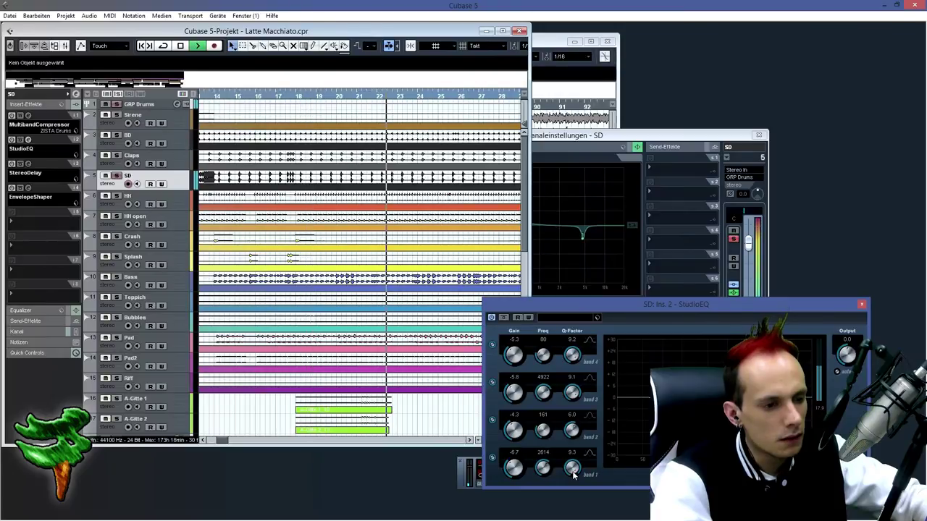
left_click(117, 105)
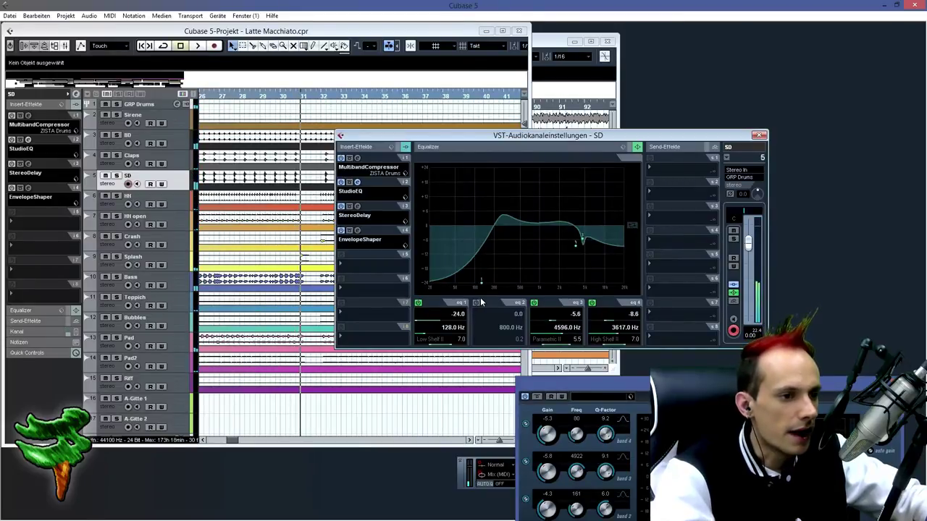
- Sweep SD's third channel equalizer band and set it to -9.9 at 4077 Hz, and pull down StudioEQ band 2 at 161 Hz
left_click_drag(583, 238, 577, 171)
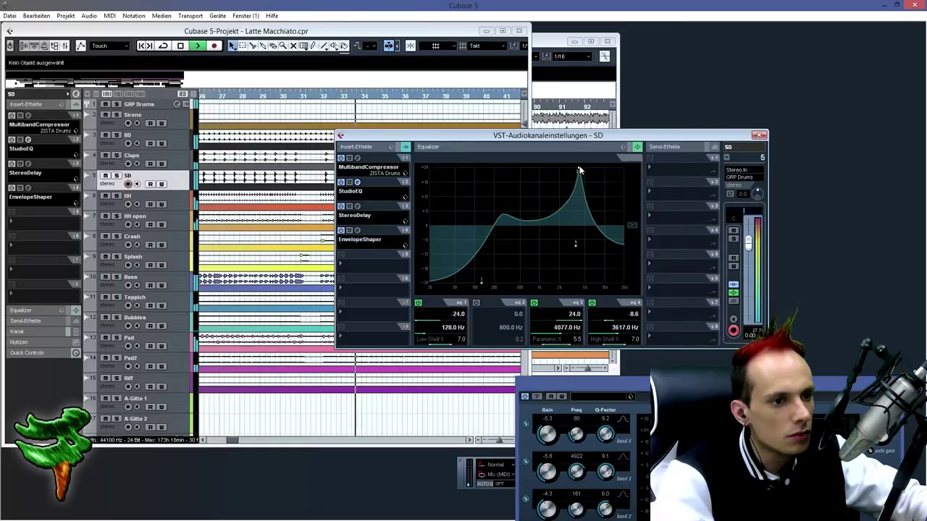
left_click_drag(543, 320, 546, 323)
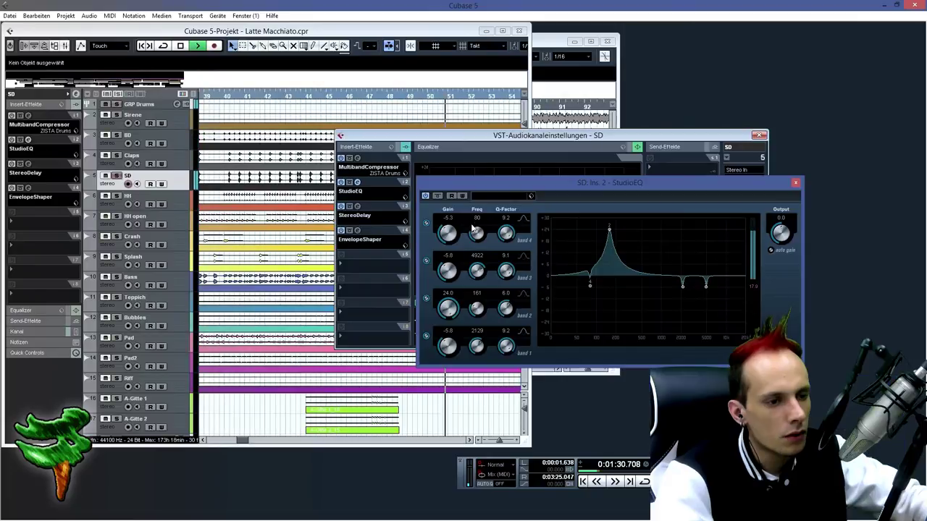
left_click_drag(453, 300, 453, 310)
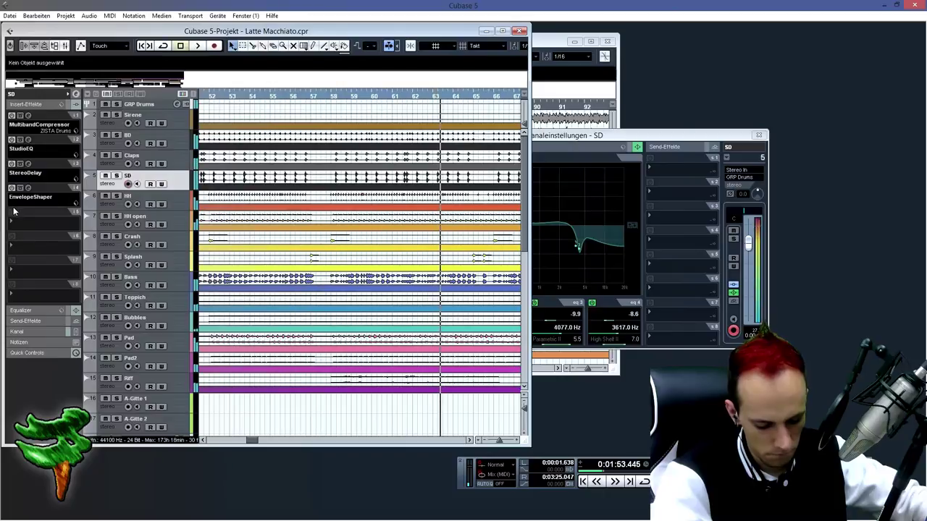
- Add RoomWorks as SD's fifth insert with preset Drums Medium Snare, reverb time 1.77, damping levels 17, envelope 9/10/62 and mix 11
left_click(18, 216)
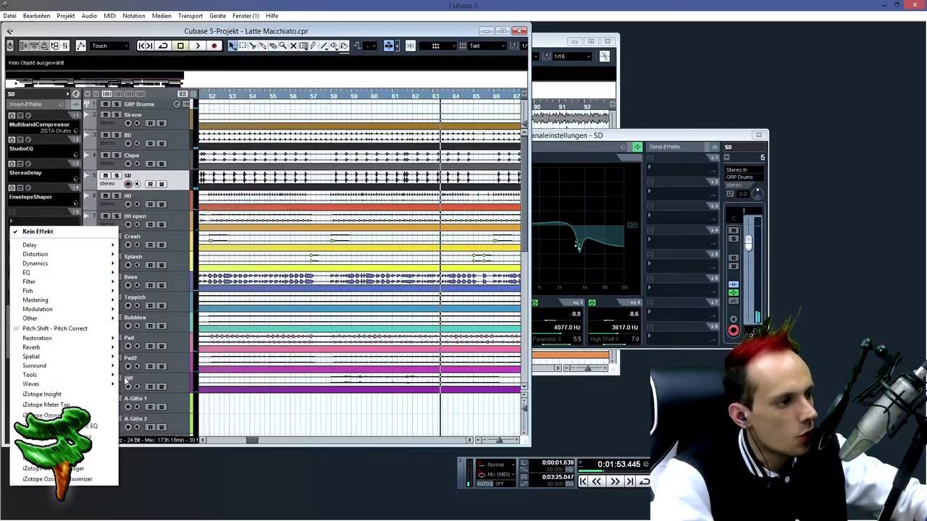
left_click(216, 300)
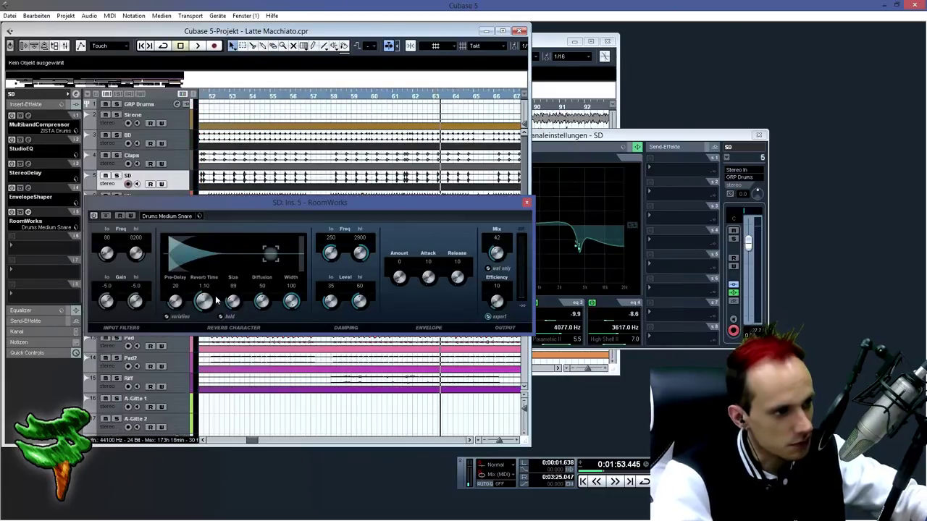
left_click(116, 176)
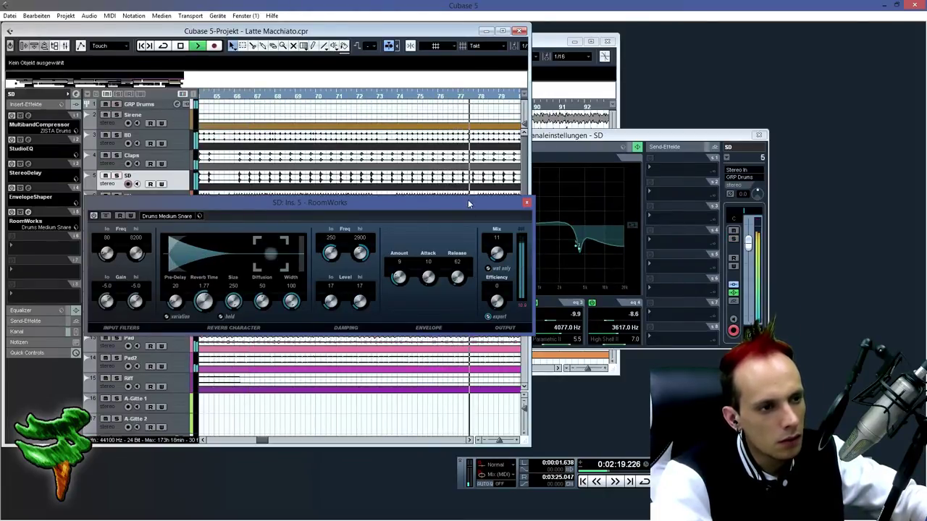
left_click(526, 203)
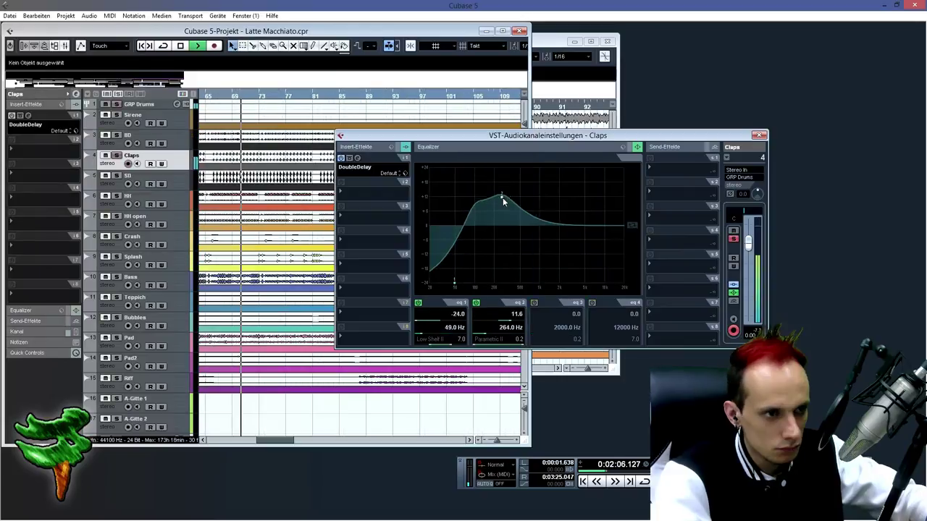
- Shift Claps' channel equalizer boost toward higher frequencies and shape its StudioEQ with cuts of -9.4 at 1620 Hz and -6.7 at 5548 Hz
left_click_drag(502, 201, 551, 201)
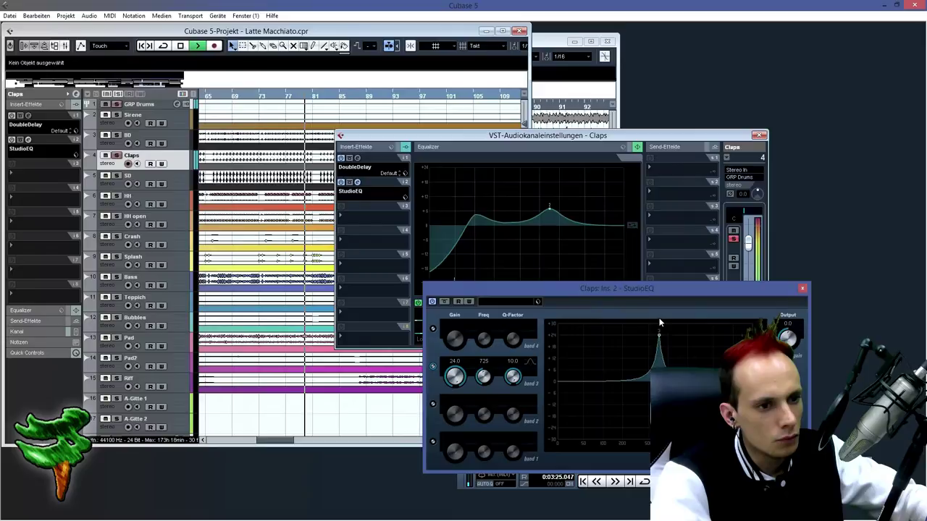
left_click_drag(660, 322, 680, 335)
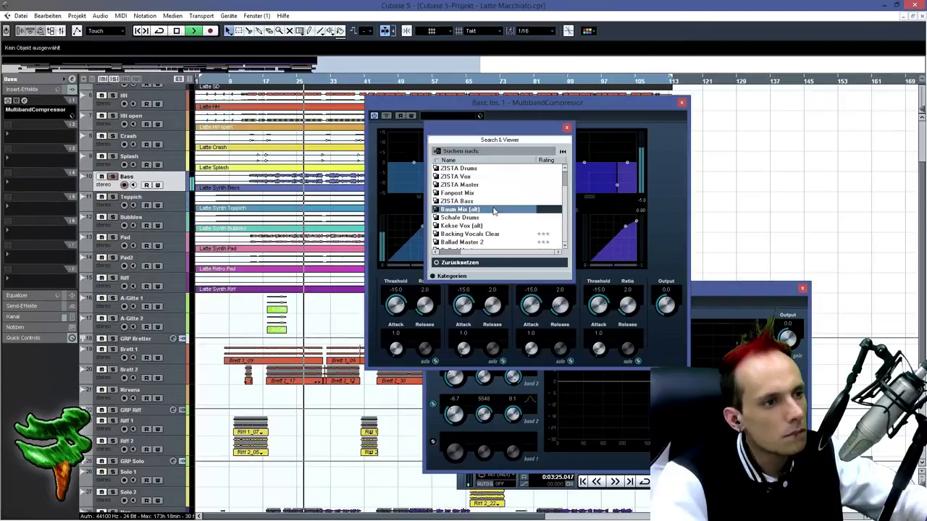
double_click(470, 201)
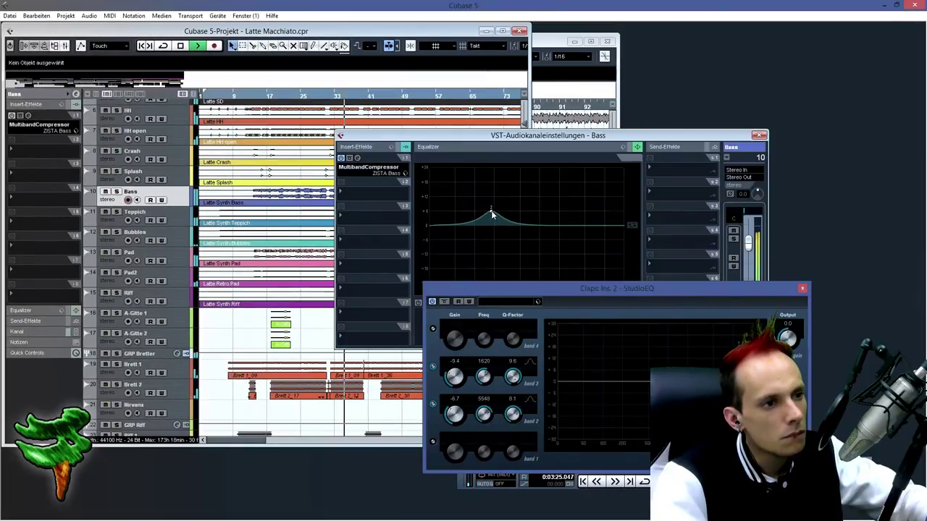
left_click_drag(492, 213, 490, 182)
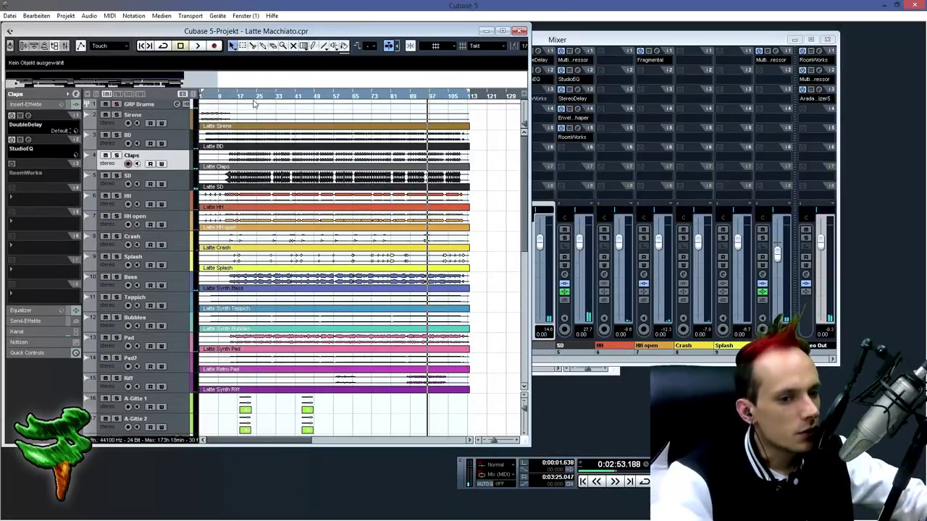
- Replay the song to boost soloed HH's highs with its third channel equalizer band, and load a stored equalizer preset on the Pad channel
left_click_drag(236, 104, 234, 114)
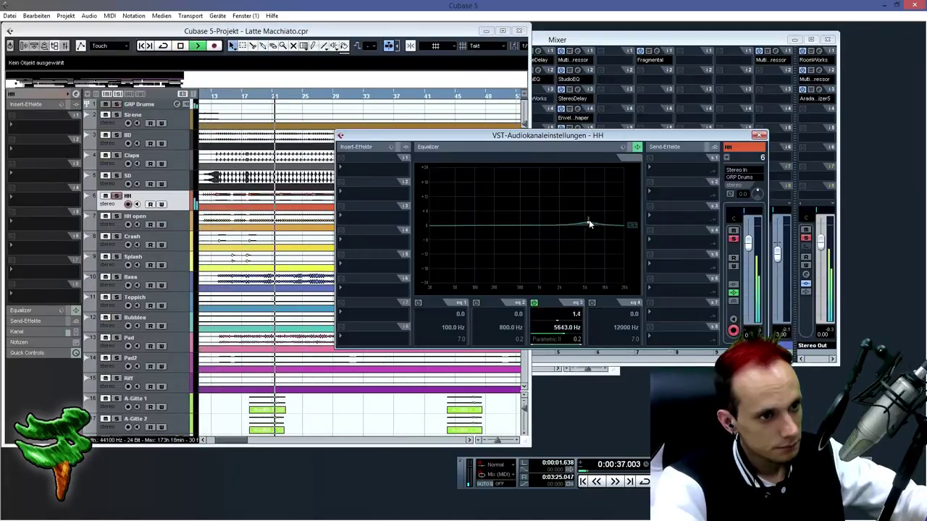
left_click_drag(589, 221, 604, 208)
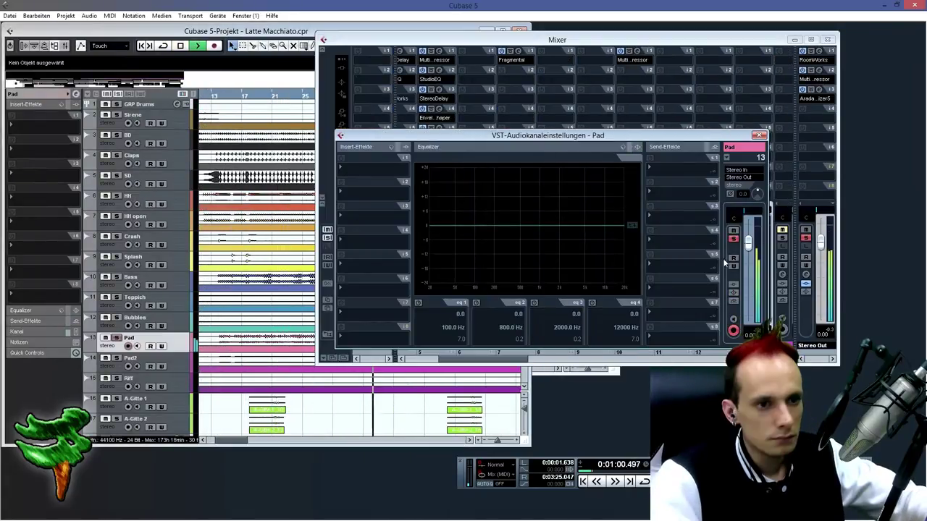
left_click(622, 147)
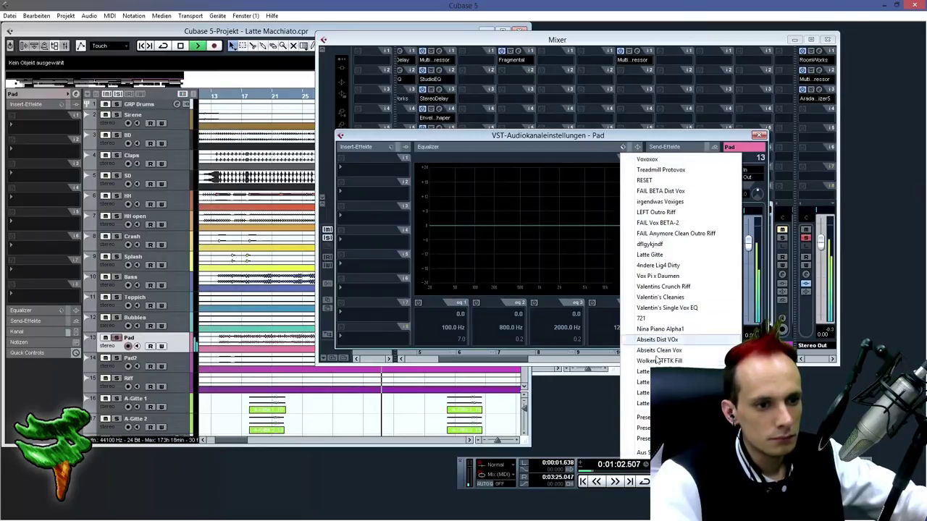
left_click(641, 340)
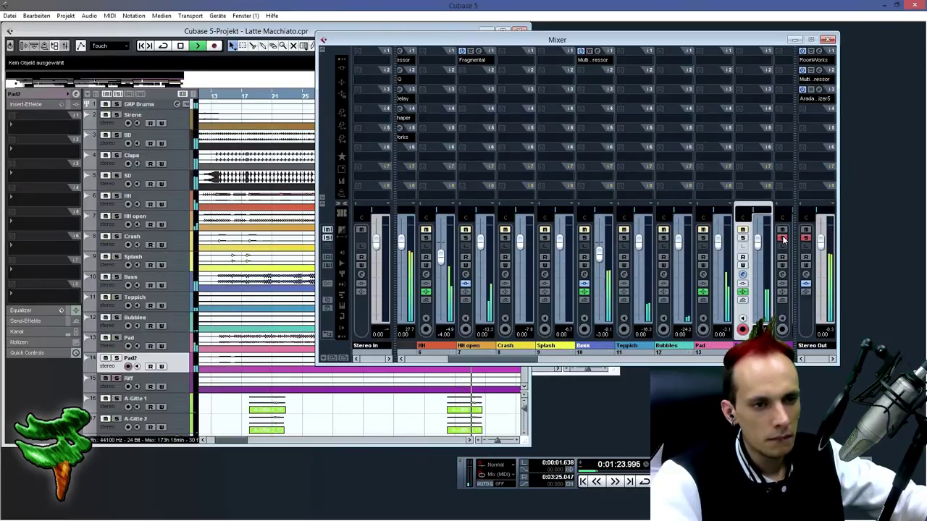
- Solo Bubbles and shape its third-insert StudioEQ with a -8.6 cut at 937 Hz and a lowered band at 1826 Hz
left_click(663, 238)
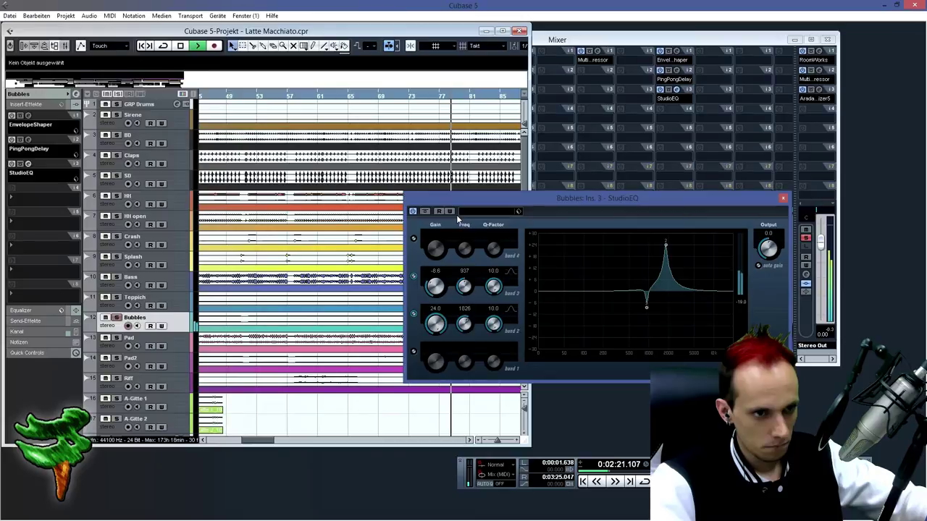
left_click_drag(436, 322, 439, 345)
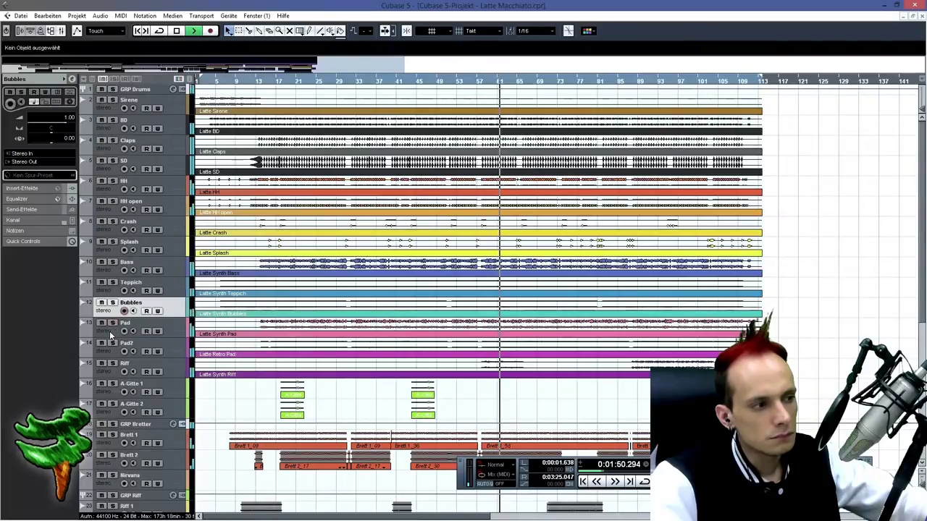
- Set Teppich's first-insert DoubleDelay to delay times of 0 and 15 ms, pans of -73% and 52%, and a 100% mix
left_click(116, 327)
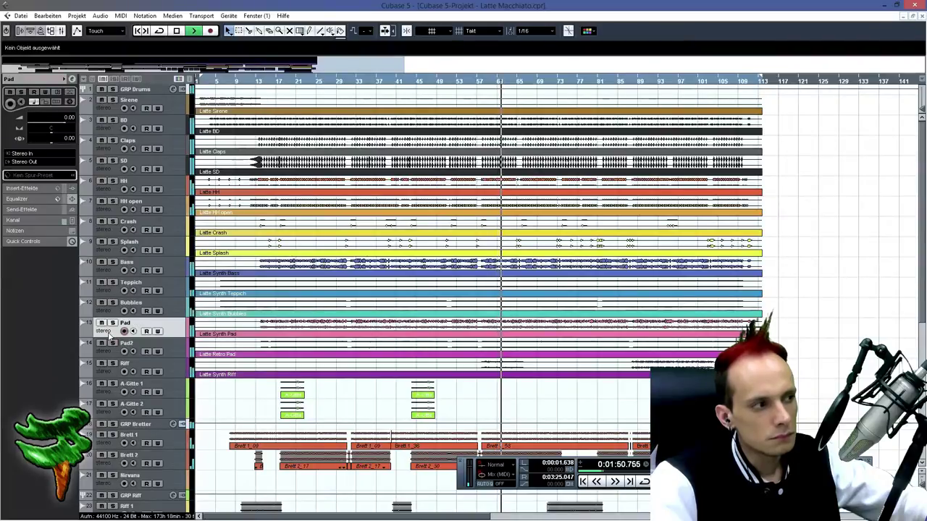
left_click(72, 79)
left_click(325, 97)
left_click(317, 96)
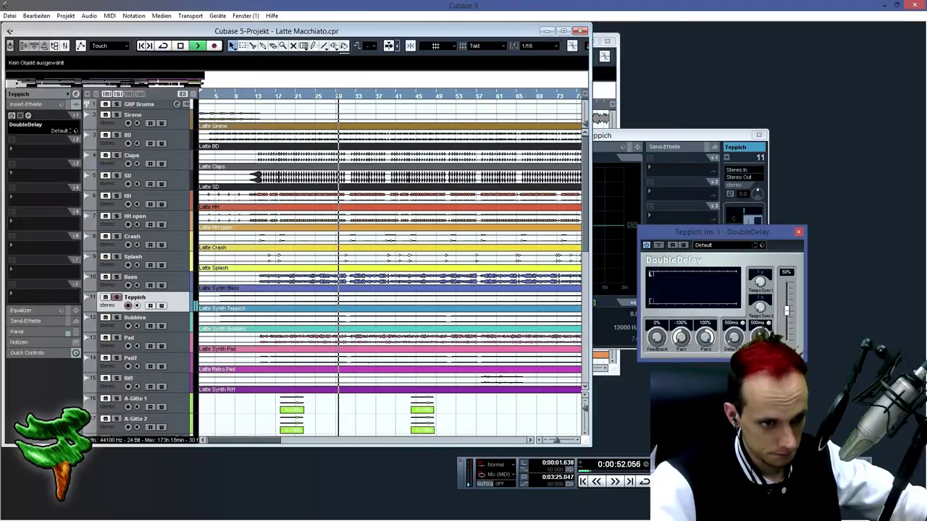
type("0")
left_click(757, 323)
type("15")
left_click_drag(786, 310, 782, 175)
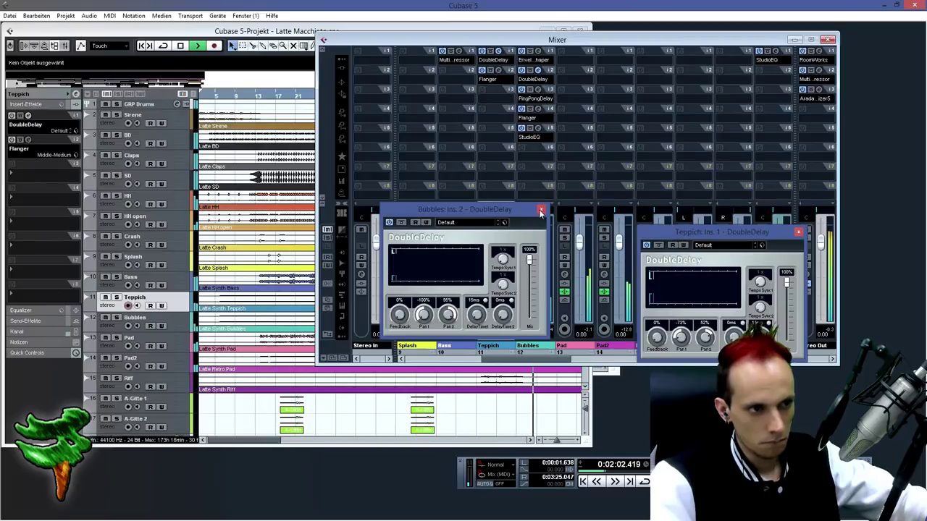
- Finish Bubbles' second-insert DoubleDelay with delay times of 15 and 0 ms and a 100% mix, and toggle Bubbles' solo
left_click(541, 211)
left_click(524, 238)
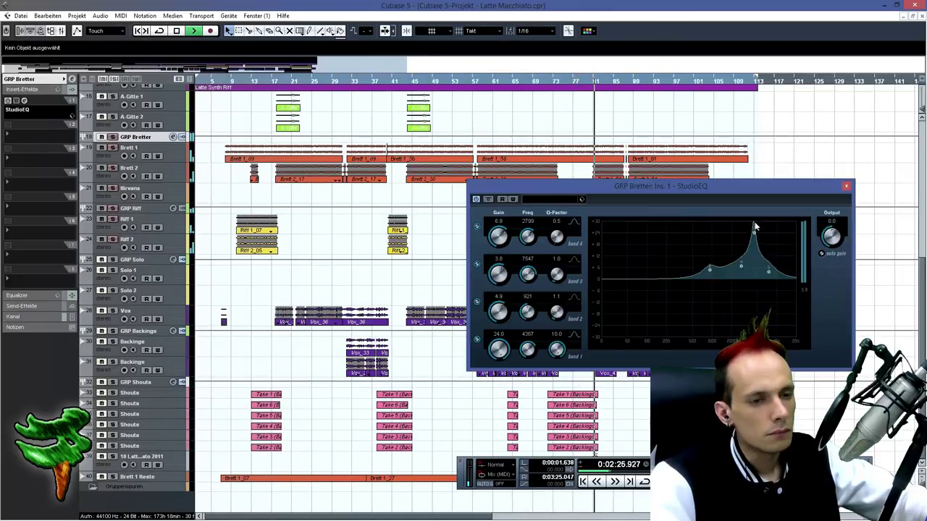
- Sweep StudioEQ band 1 on GRP Bretter, and widen Riff's StudioEQ band 2 at 1191 Hz to Q 1.1 with slightly less gain
left_click_drag(789, 226, 760, 225)
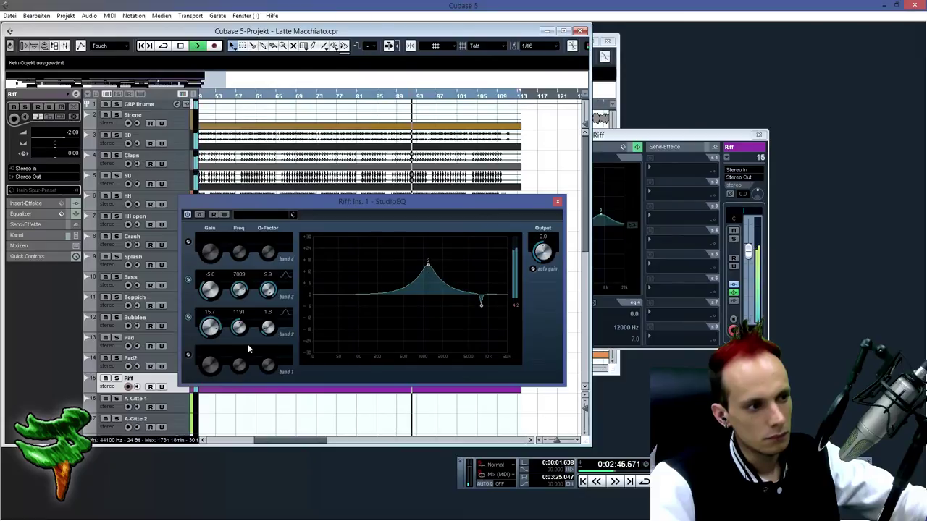
left_click_drag(267, 329, 271, 337)
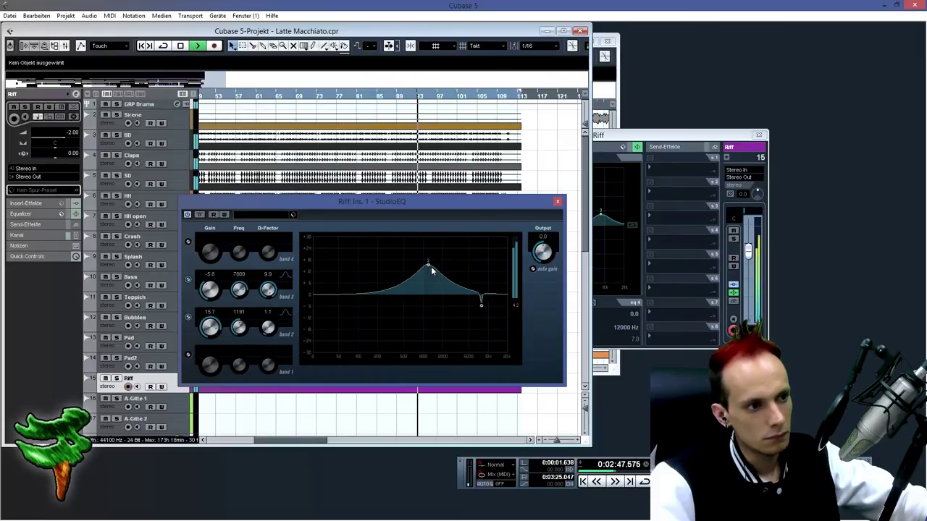
left_click_drag(430, 270, 431, 277)
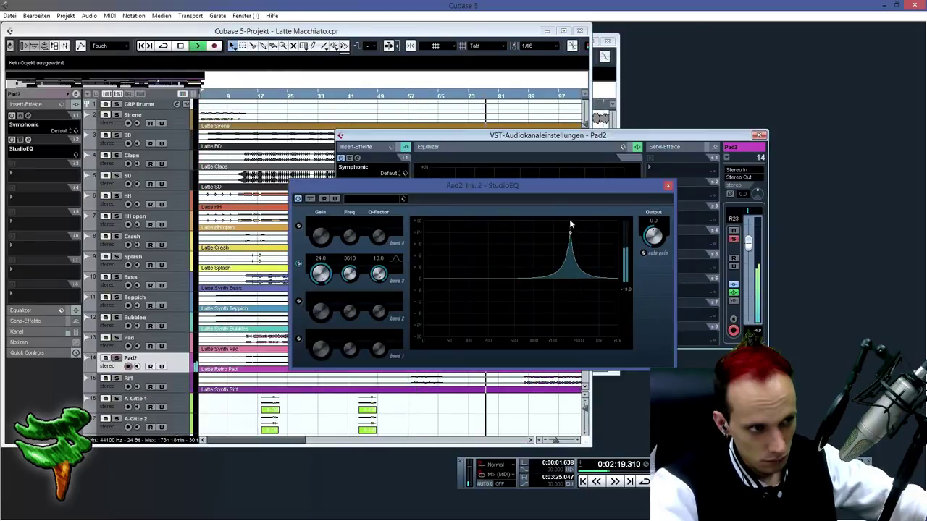
- Cut Pad2's StudioEQ band 3 to -7.7 at 3618 Hz with Q 10, and activate and raise band 2
left_click_drag(321, 275, 321, 298)
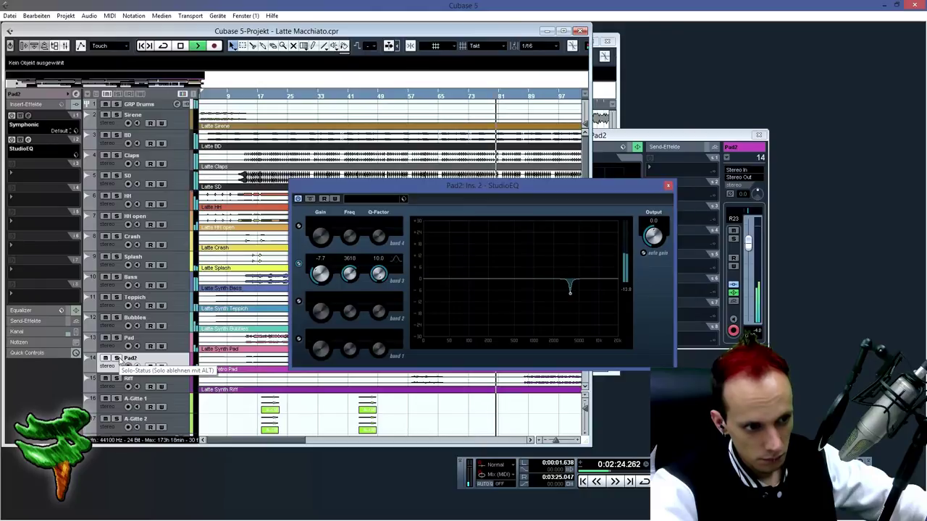
left_click(298, 302)
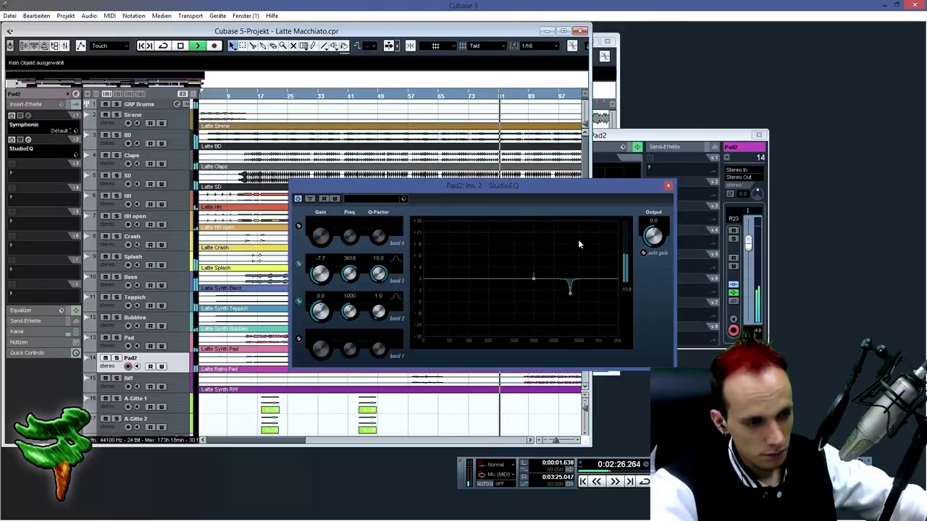
left_click_drag(534, 277, 537, 268)
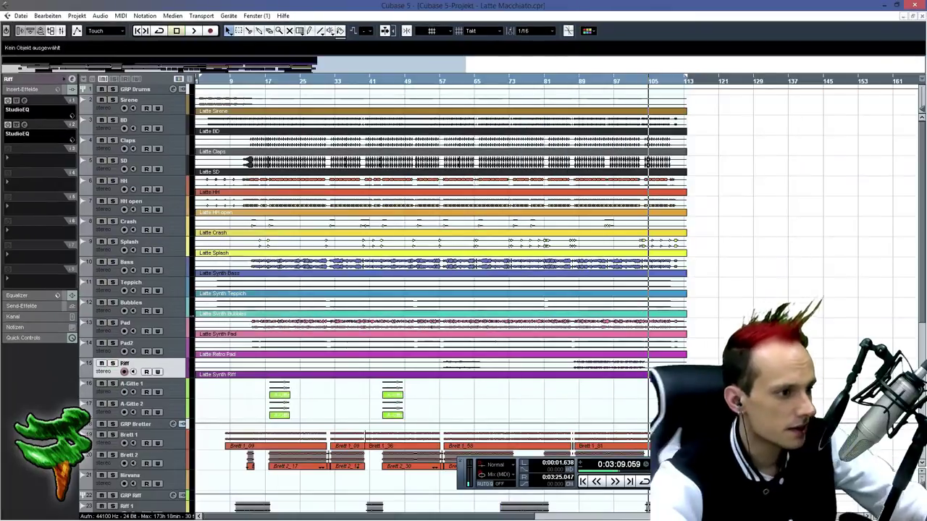
- Play the song from around bar 34 with Crash soloed and sweep the narrow 24 boost in its second StudioEQ to 7809 Hz
left_click_drag(464, 64, 348, 62)
left_click_drag(391, 79, 393, 98)
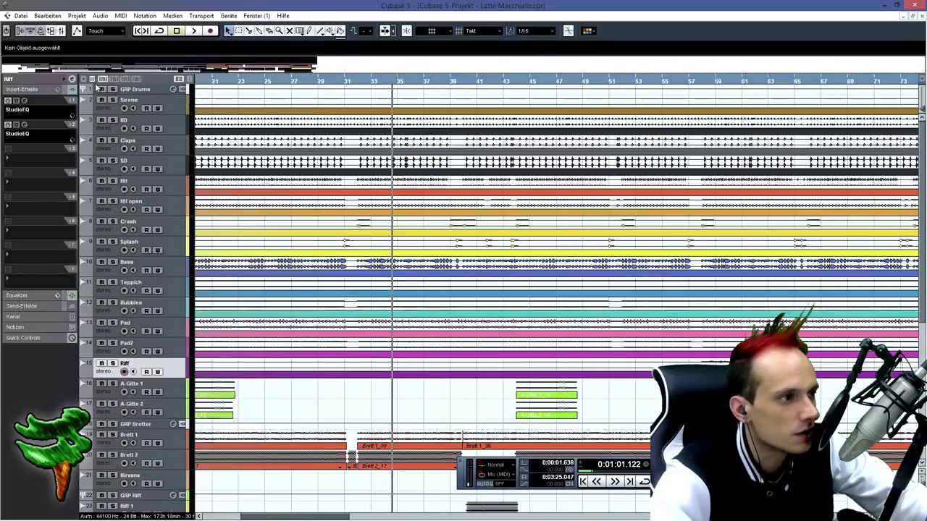
key("space")
left_click(116, 223)
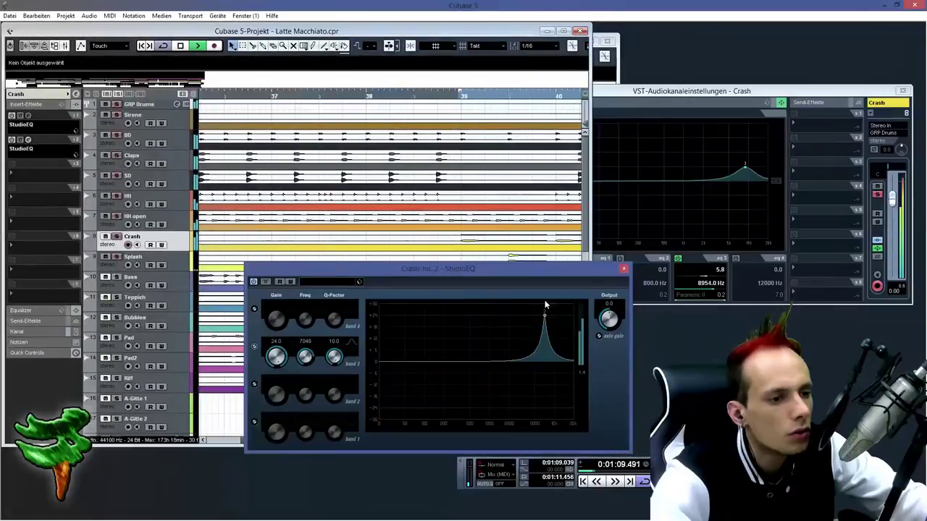
left_click_drag(545, 305, 548, 305)
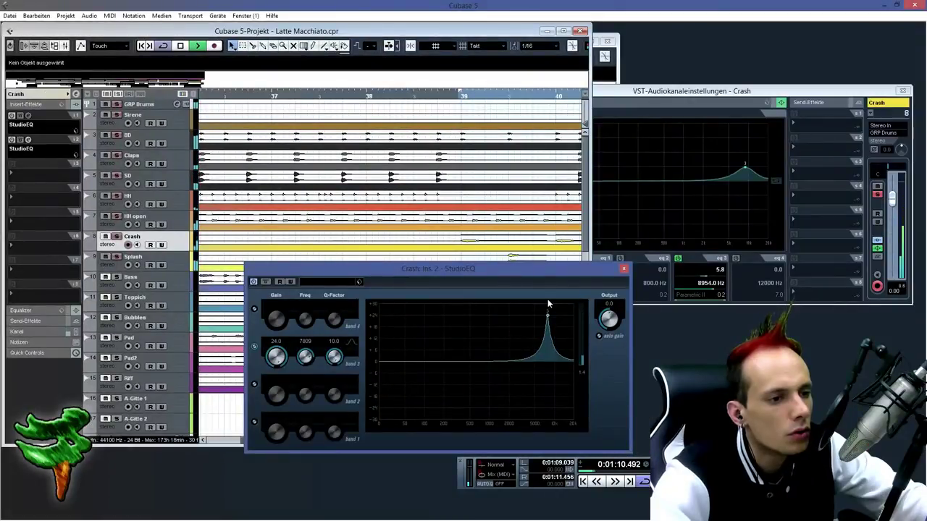
key("Down")
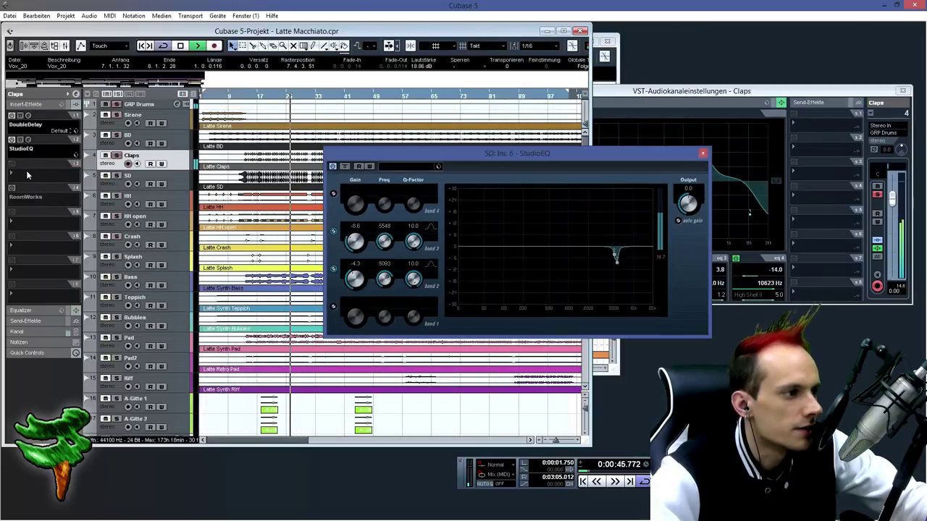
- Add a StudioEQ as Claps' third insert, with band 2 at -6.2 and 1437 Hz and band 3 at -7.0 and 2799 Hz
left_click(44, 168)
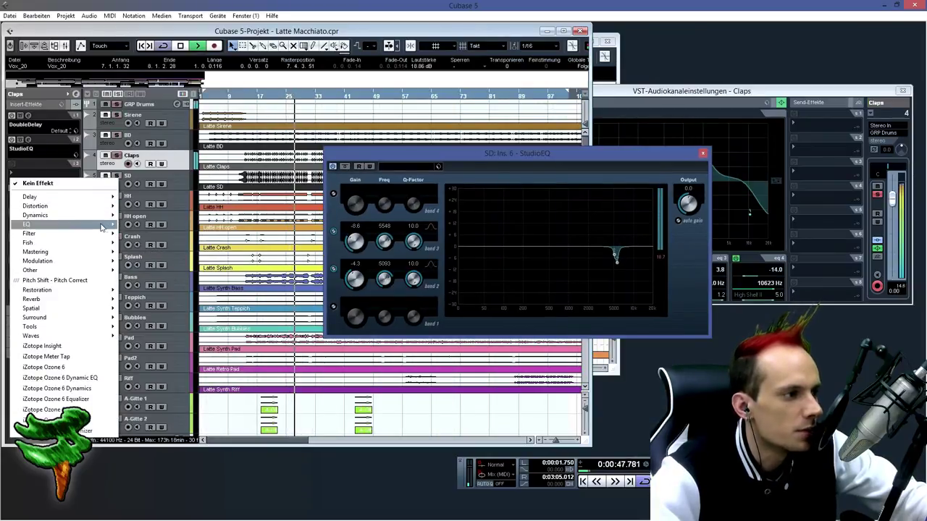
mouse_move(73, 225)
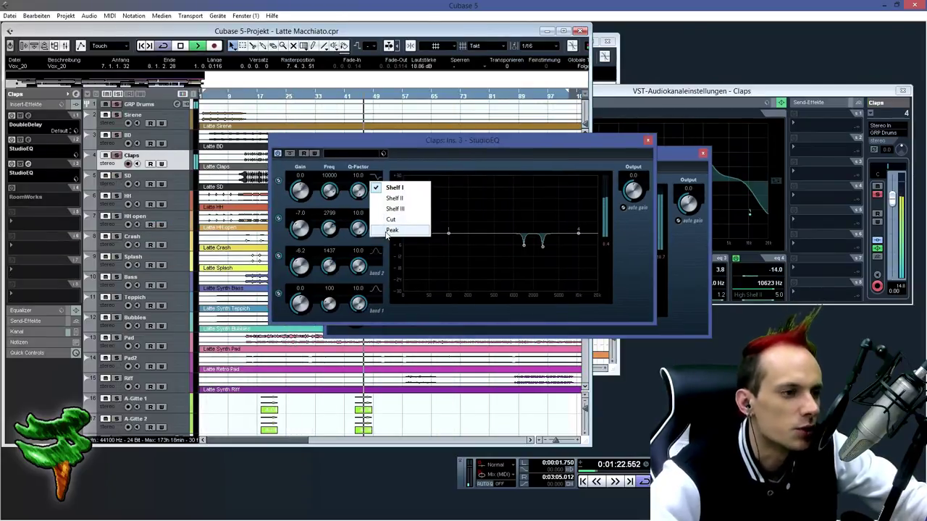
left_click(589, 259)
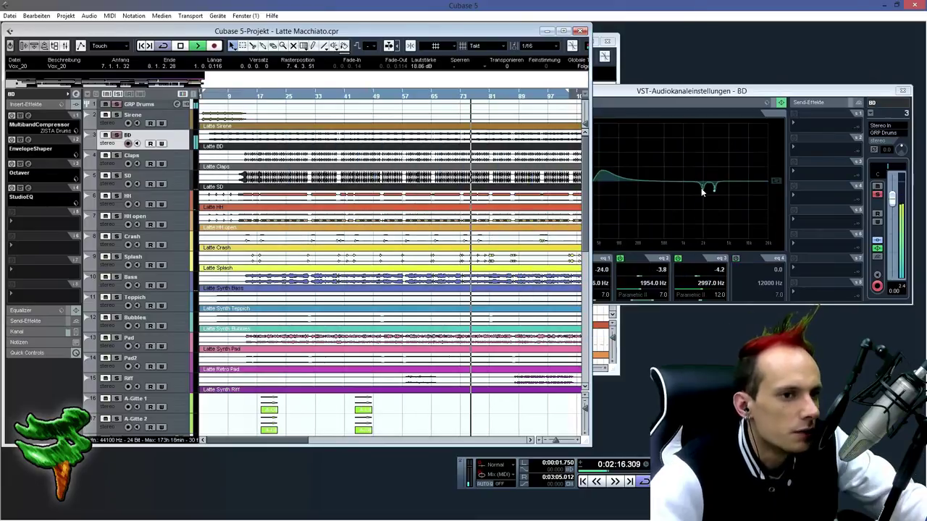
- Deepen BD's equalizer bands 2 and 3 to -8.0 at 1954 and 2997 Hz, and sweep band 4 with a narrow 24.0 boost
left_click_drag(720, 97, 606, 97)
left_click_drag(678, 282, 680, 261)
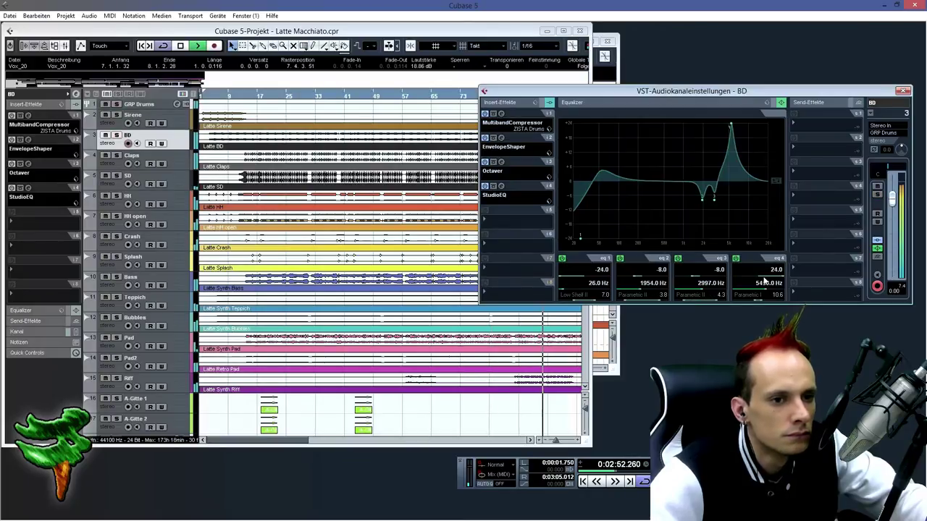
left_click_drag(763, 281, 762, 279)
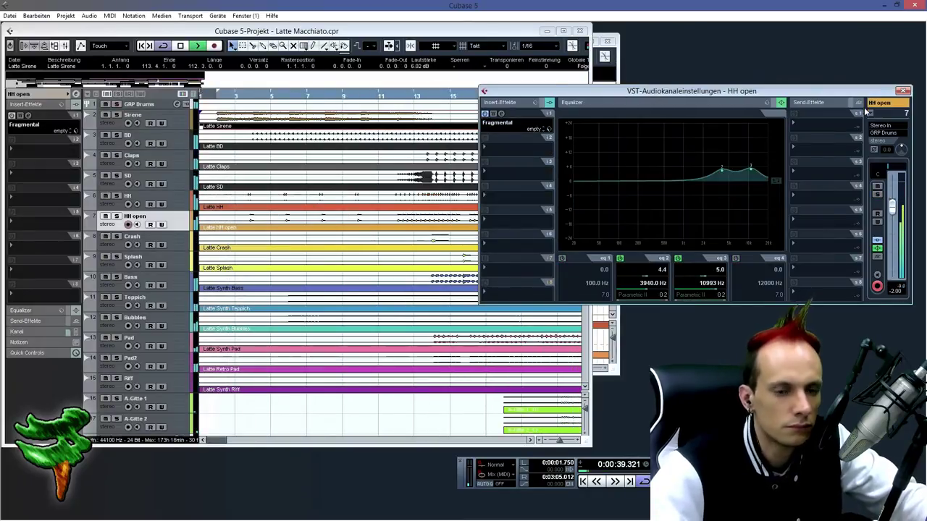
- Maximize the project window, play from around bar 16 and raise the high-frequency band 3 boost in HH open's channel equalizer
left_click(903, 92)
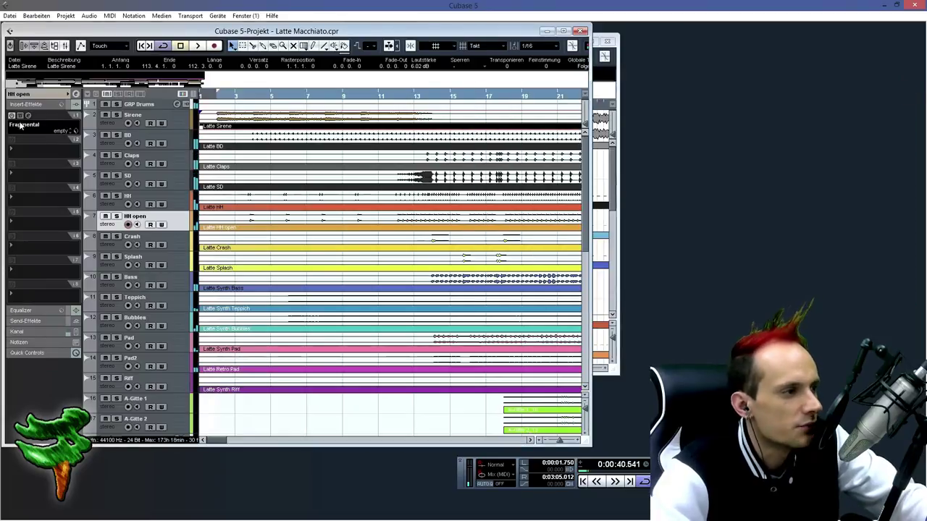
double_click(380, 32)
left_click(458, 80)
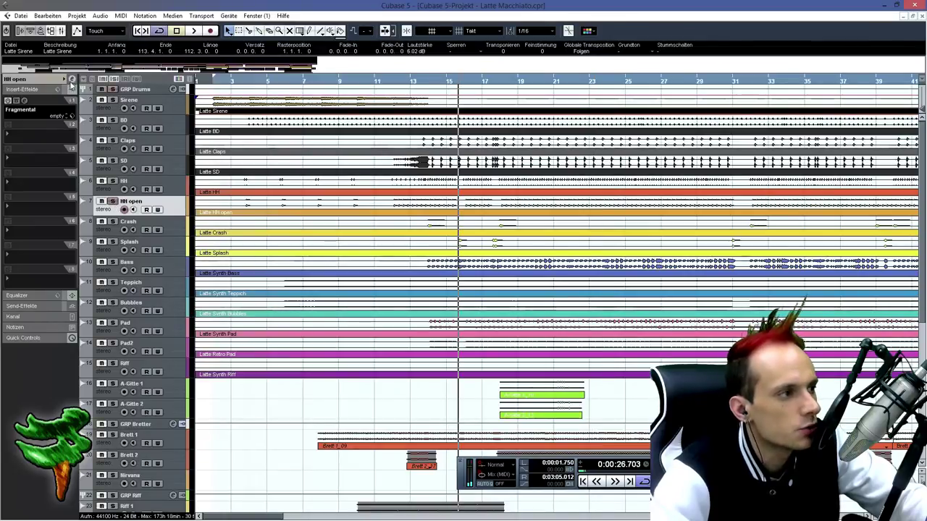
left_click(71, 80)
key("space")
mouse_move(751, 167)
left_mouse_down()
mouse_move(734, 125)
mouse_move(752, 127)
mouse_move(709, 126)
mouse_move(746, 141)
mouse_move(746, 169)
mouse_move(745, 150)
left_mouse_up()
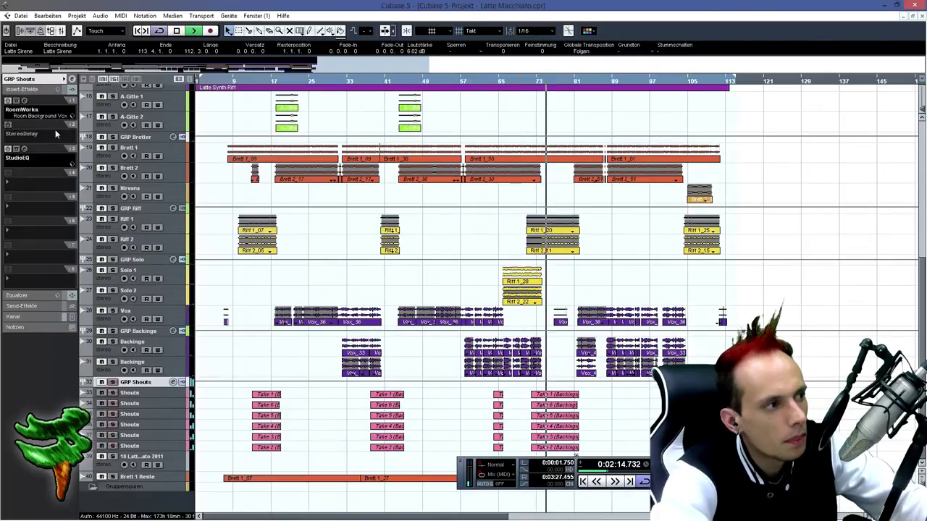
- Add a StudioEQ as GRP Shouts' fourth insert, cut band 2 to -7.4 at 4220 Hz and sweep band 3's 24.0 boost around 6470 Hz
left_click(24, 148)
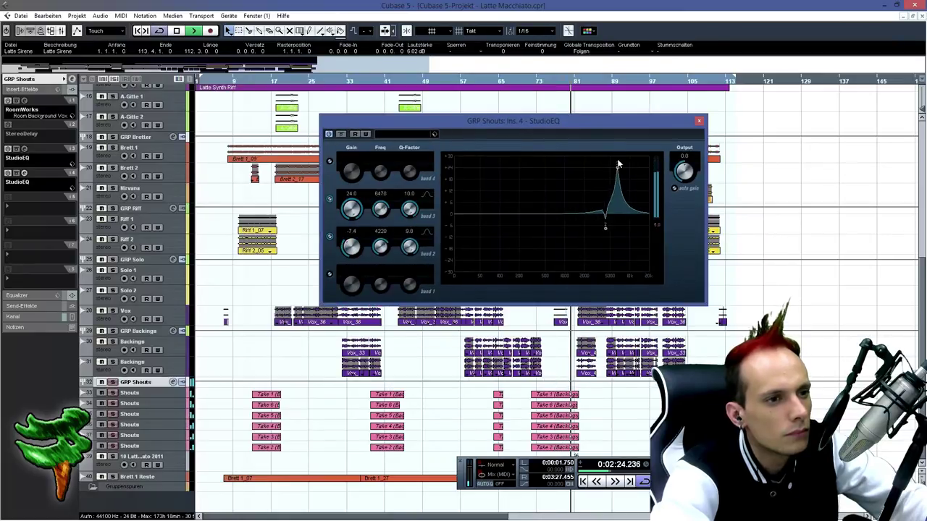
left_click_drag(617, 162, 619, 165)
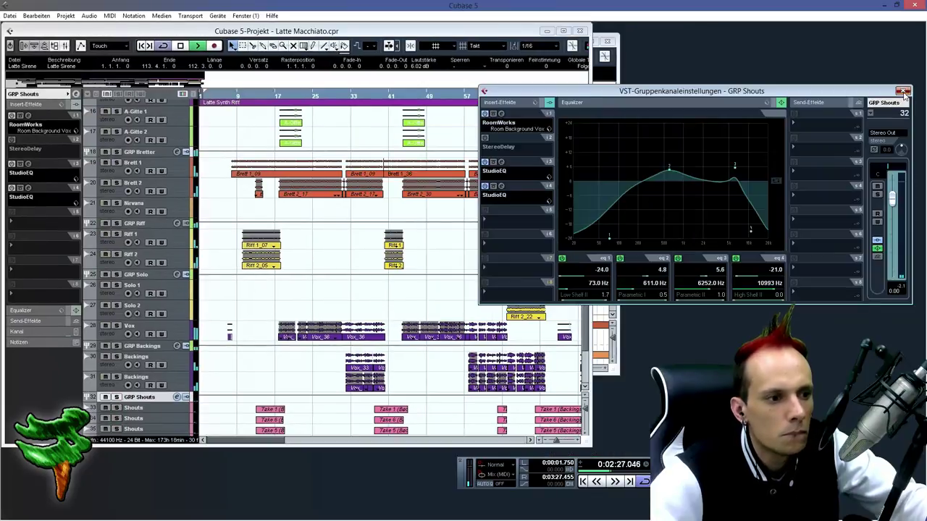
left_click(903, 91)
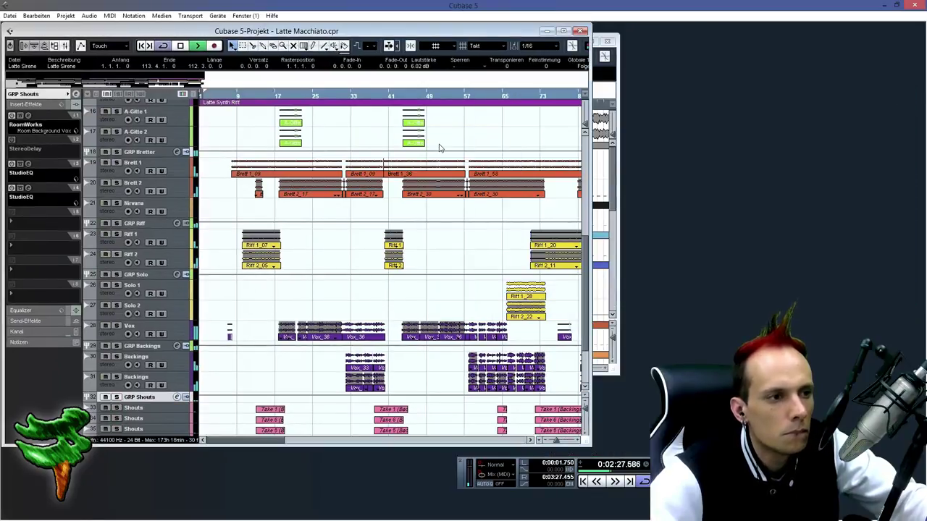
- Add a StudioEQ as GRP Backings' third insert, cutting band 3 to -8.2 at 6695 Hz and band 2 to -6.5 at 8220 Hz
double_click(449, 30)
left_click_drag(478, 83, 473, 392)
left_click_drag(434, 344, 570, 348)
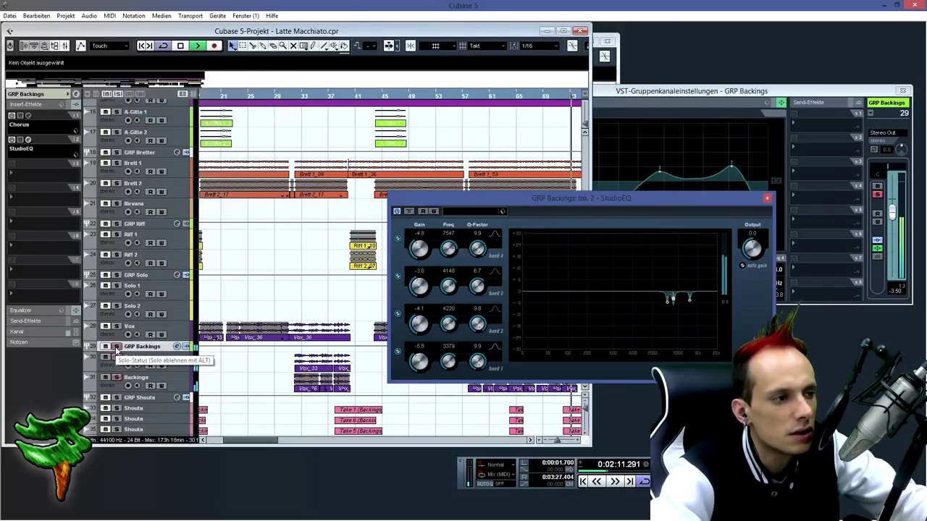
left_click(26, 177)
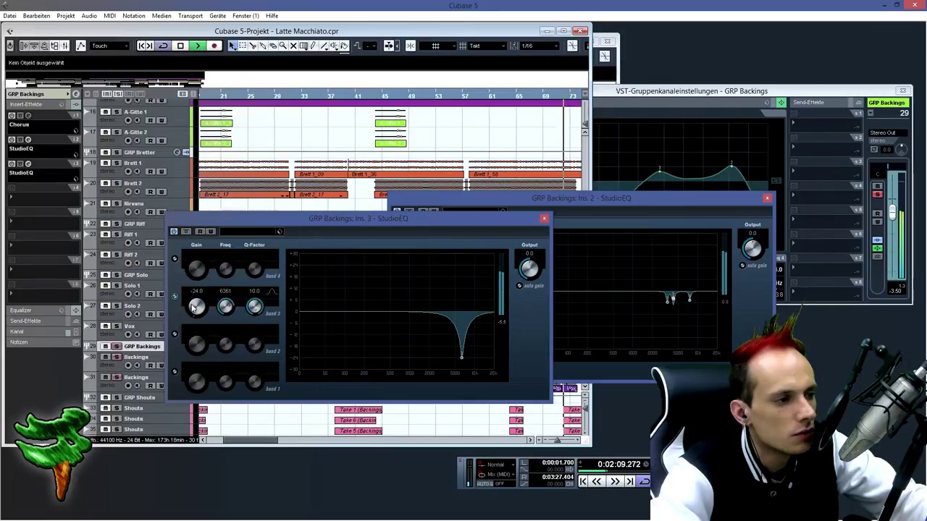
left_click_drag(461, 357, 459, 318)
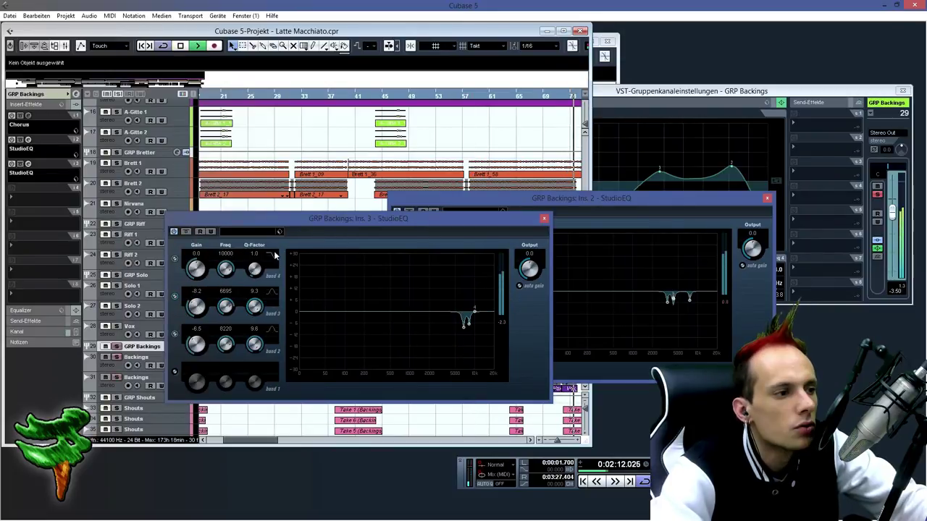
- Make band 4 of GRP Backings' third-insert StudioEQ a peak at 5643 Hz with Q 10.0, and turn its 24.0 test boost down
left_click(272, 255)
left_click(284, 310)
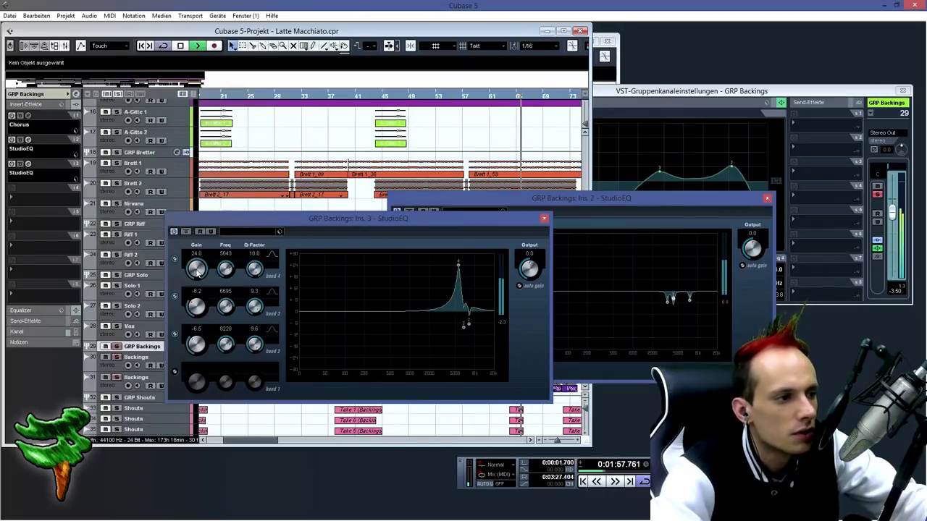
left_click_drag(197, 274, 186, 327)
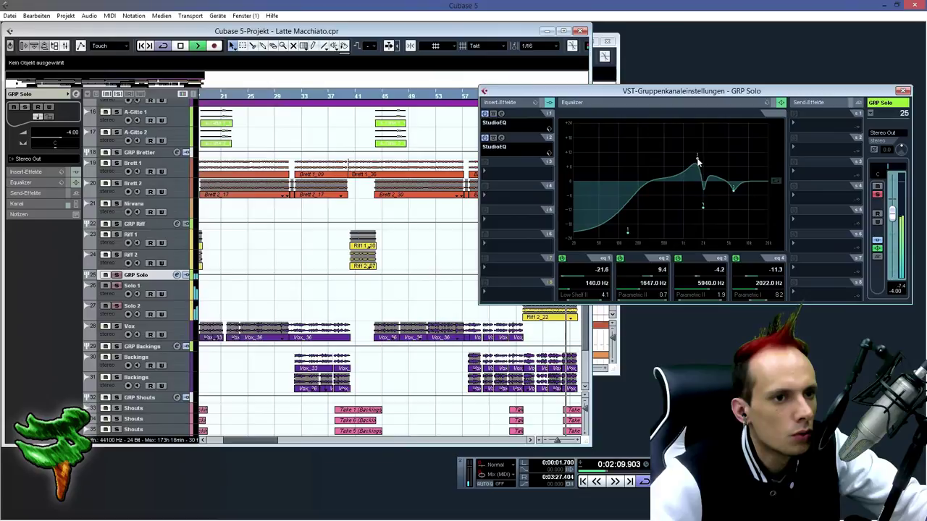
left_click_drag(697, 161, 696, 167)
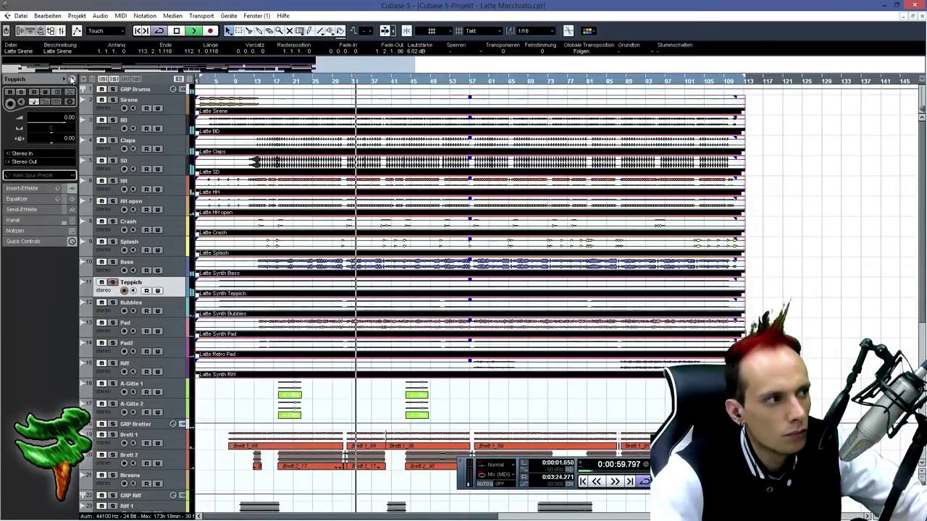
- Try Teppich's low-shelf equalizer band 1 at 4.4 and 419 Hz, and pull it down into a cut at a lower frequency
left_click(70, 79)
left_click_drag(629, 262, 629, 249)
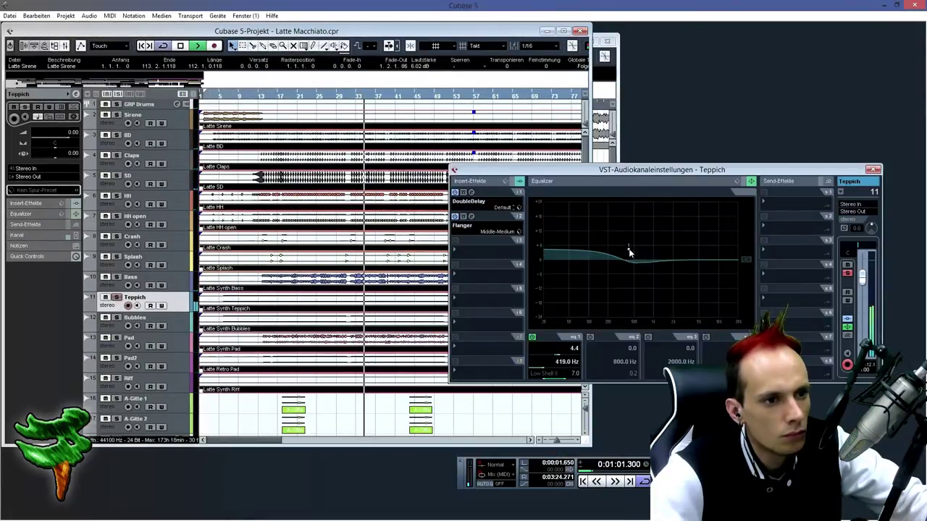
left_click(736, 181)
left_click(642, 231)
left_click_drag(629, 249, 599, 288)
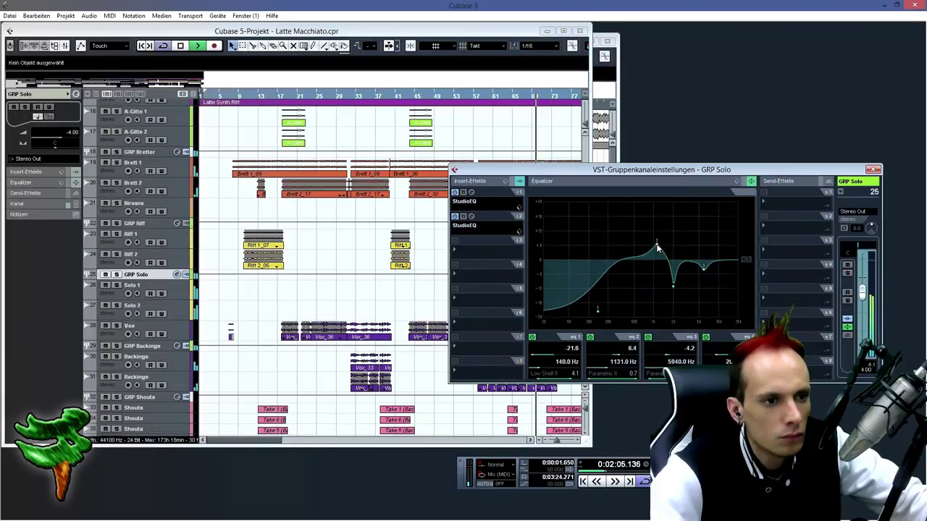
- Shift GRP Solo's equalizer band 2 boost slightly lower in frequency, and boost band 3 just below 2000 Hz on Bass
mouse_move(655, 242)
left_mouse_down()
mouse_move(650, 234)
mouse_move(650, 247)
left_mouse_up()
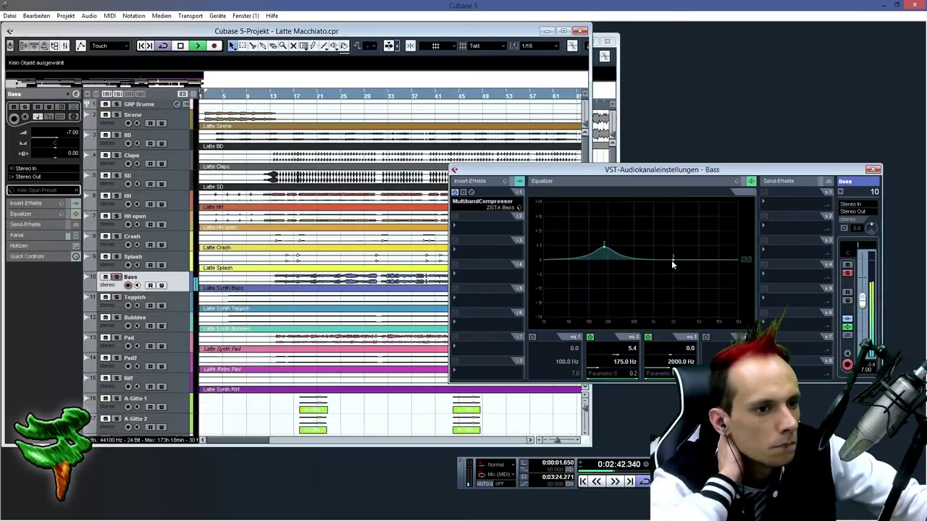
left_click_drag(672, 261, 666, 237)
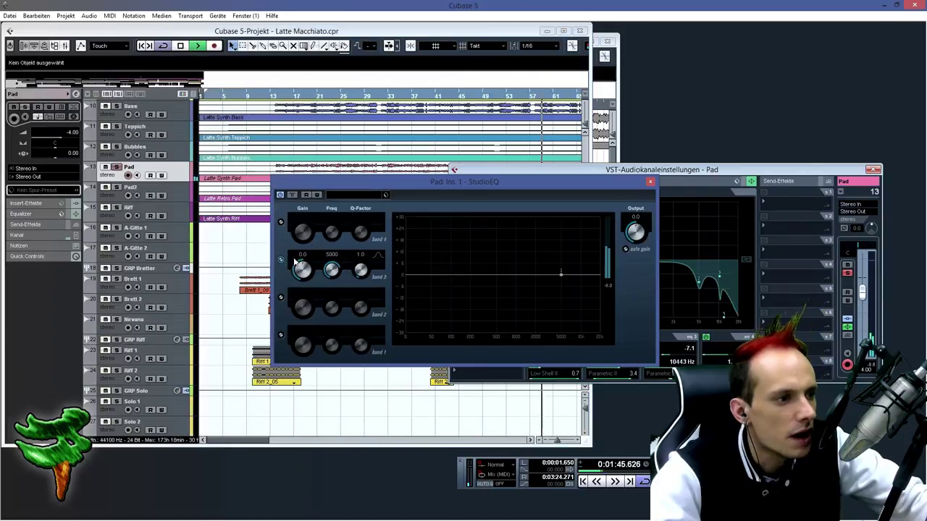
- Sweep a 24.0 boost with Q 10.0 to 7677 Hz on band 3 of Pad's StudioEQ, and turn it into a cut
left_click(368, 273)
left_click_drag(560, 274, 561, 224)
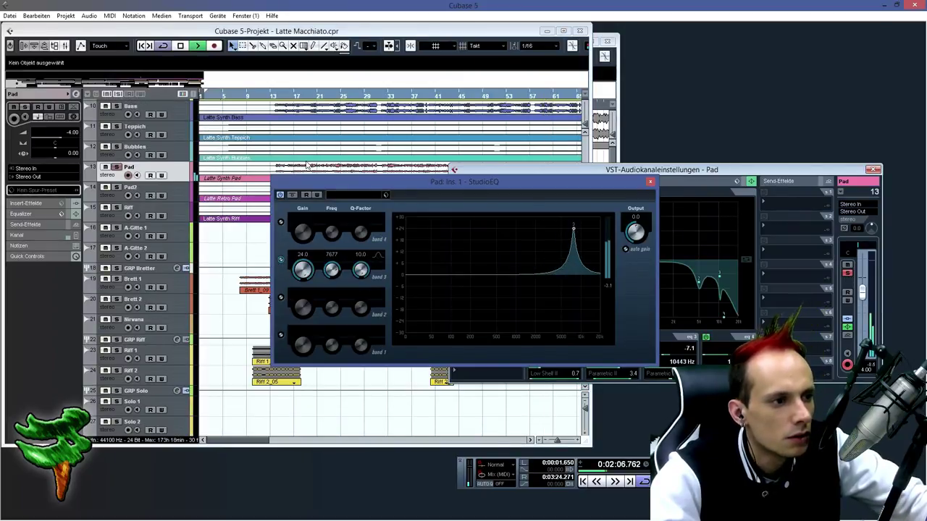
left_click_drag(562, 227, 573, 290)
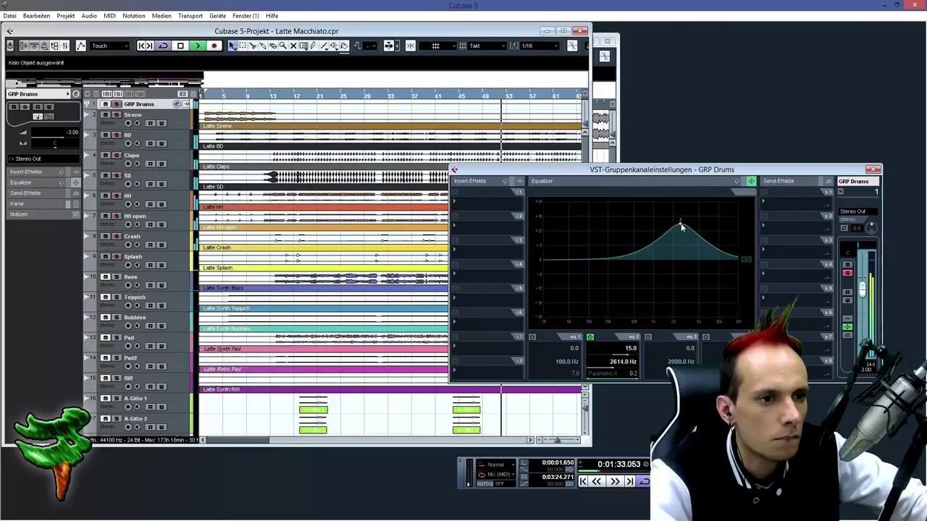
- Pull GRP Drums' equalizer band 2 down from its 15.0 boost to about zero, slightly above 2614 Hz
left_click_drag(682, 224, 691, 260)
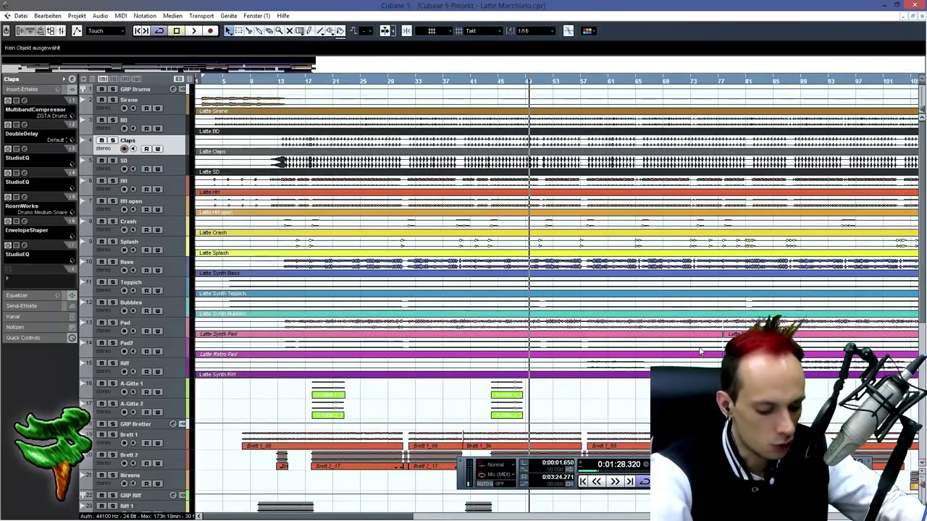
key("g")
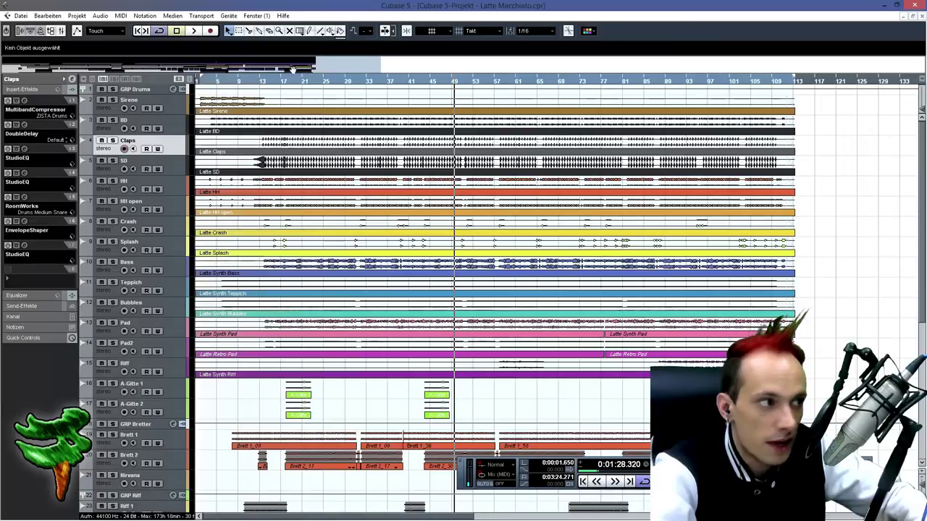
left_click_drag(371, 68, 321, 67)
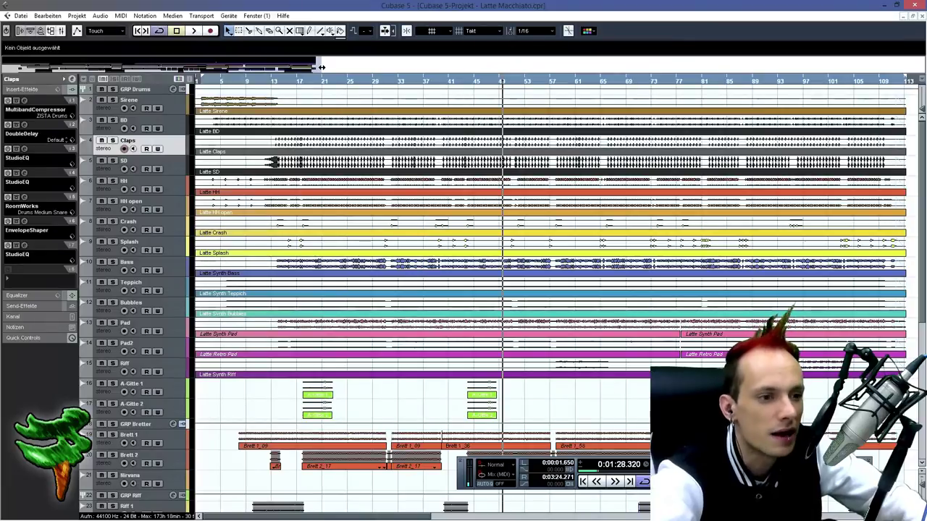
left_click_drag(322, 67, 349, 67)
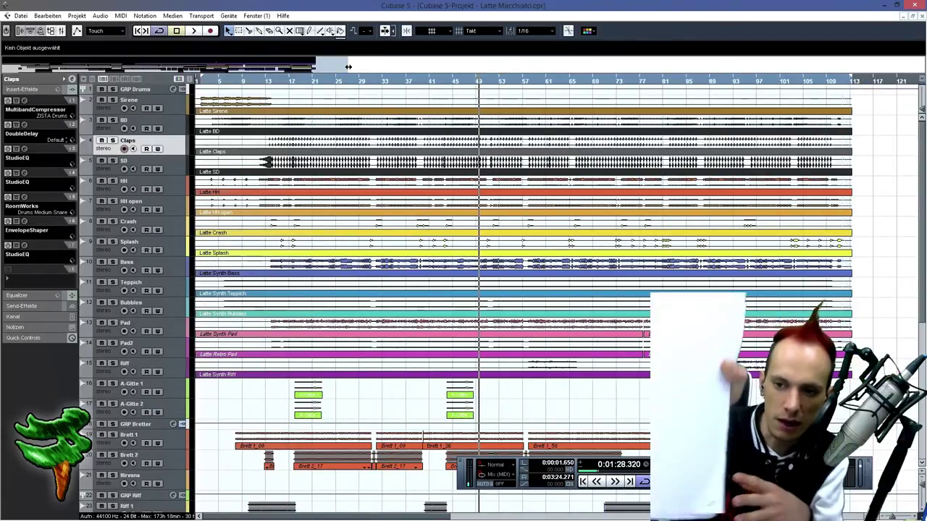
left_click_drag(348, 67, 326, 69)
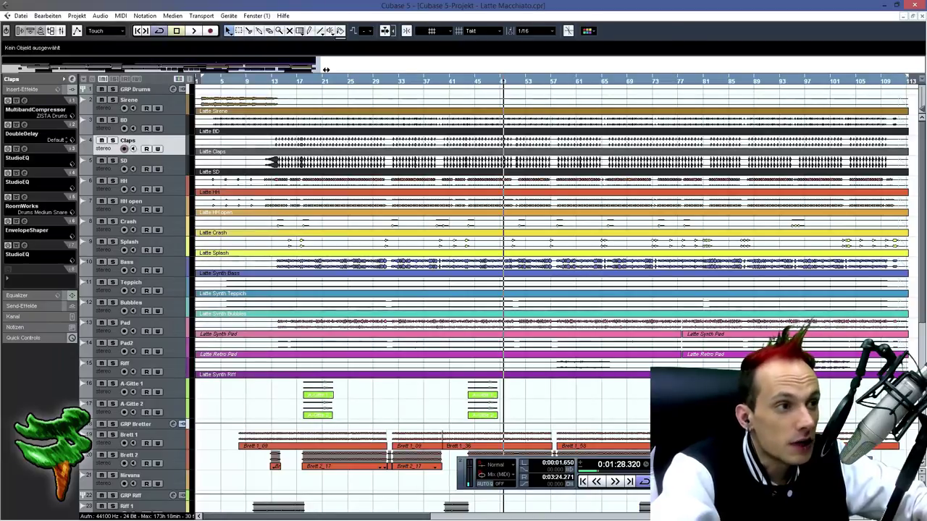
left_click_drag(326, 69, 336, 70)
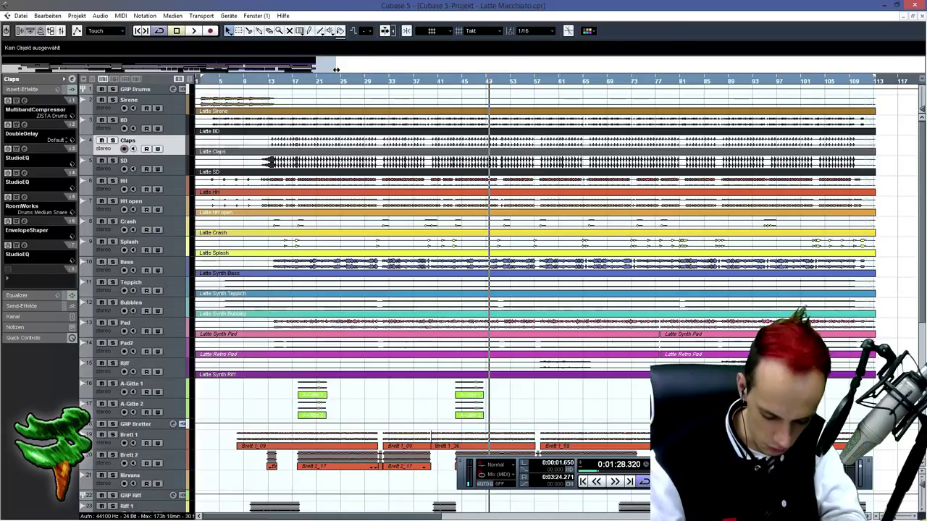
left_click_drag(336, 70, 276, 63)
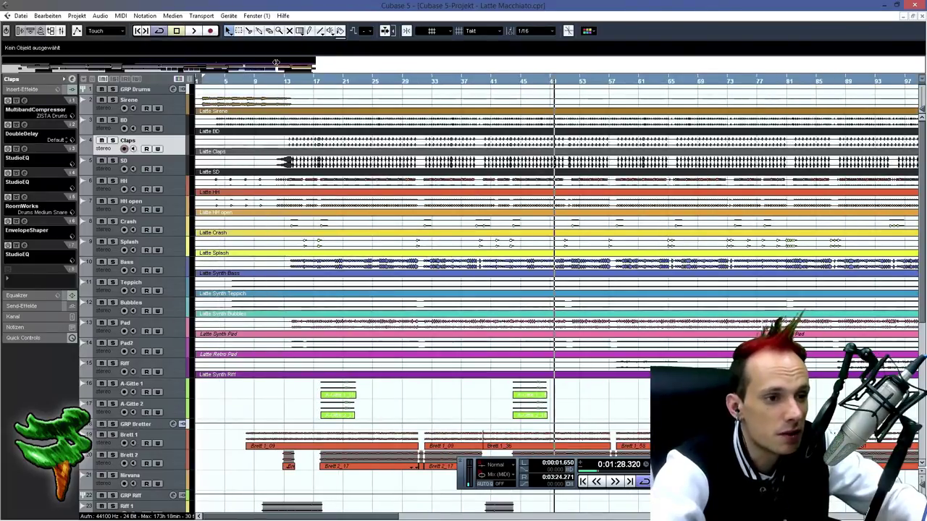